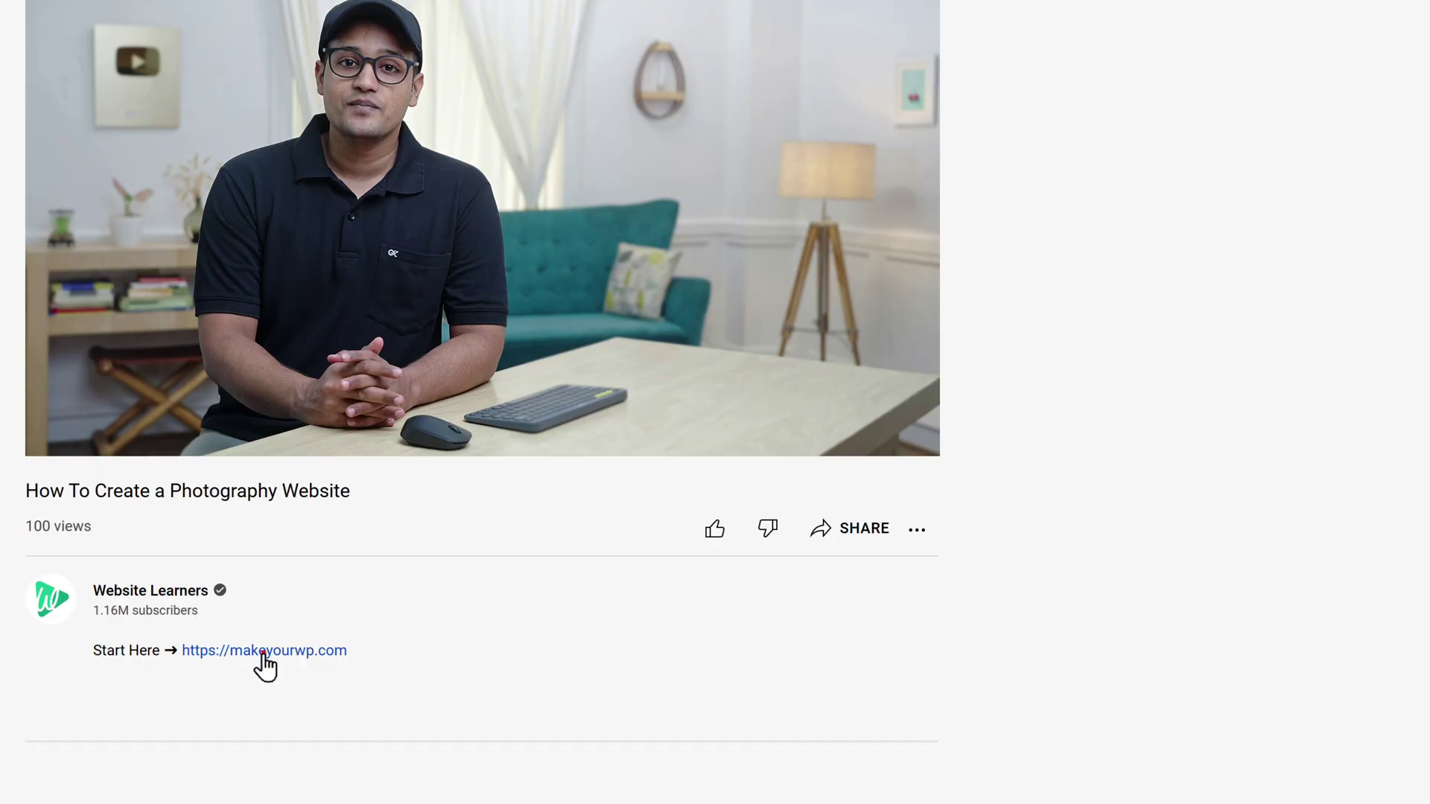
Open MakeYourWP and preview the Photography Website template demo
left_click(264, 656)
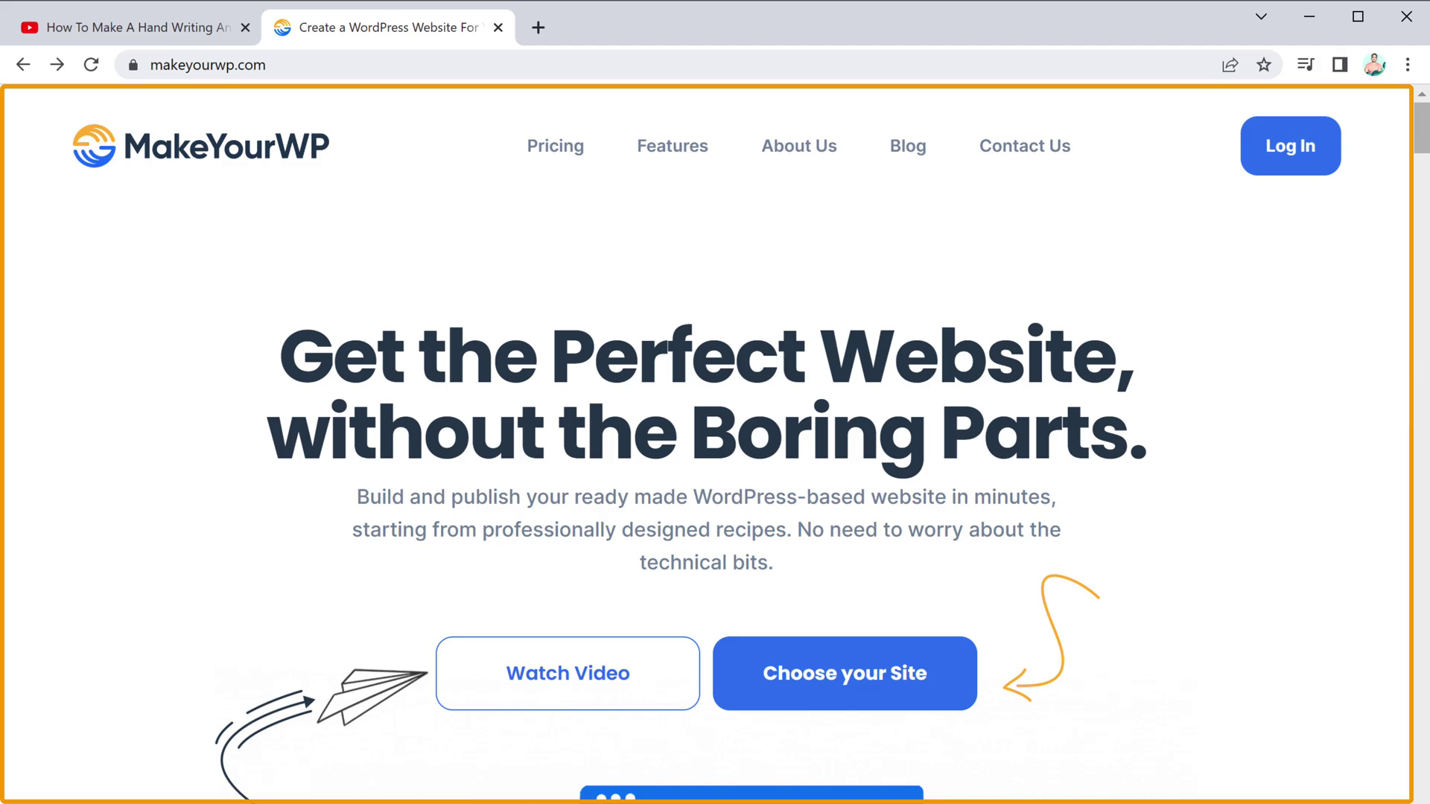
scroll(1419, 157, "down", 20)
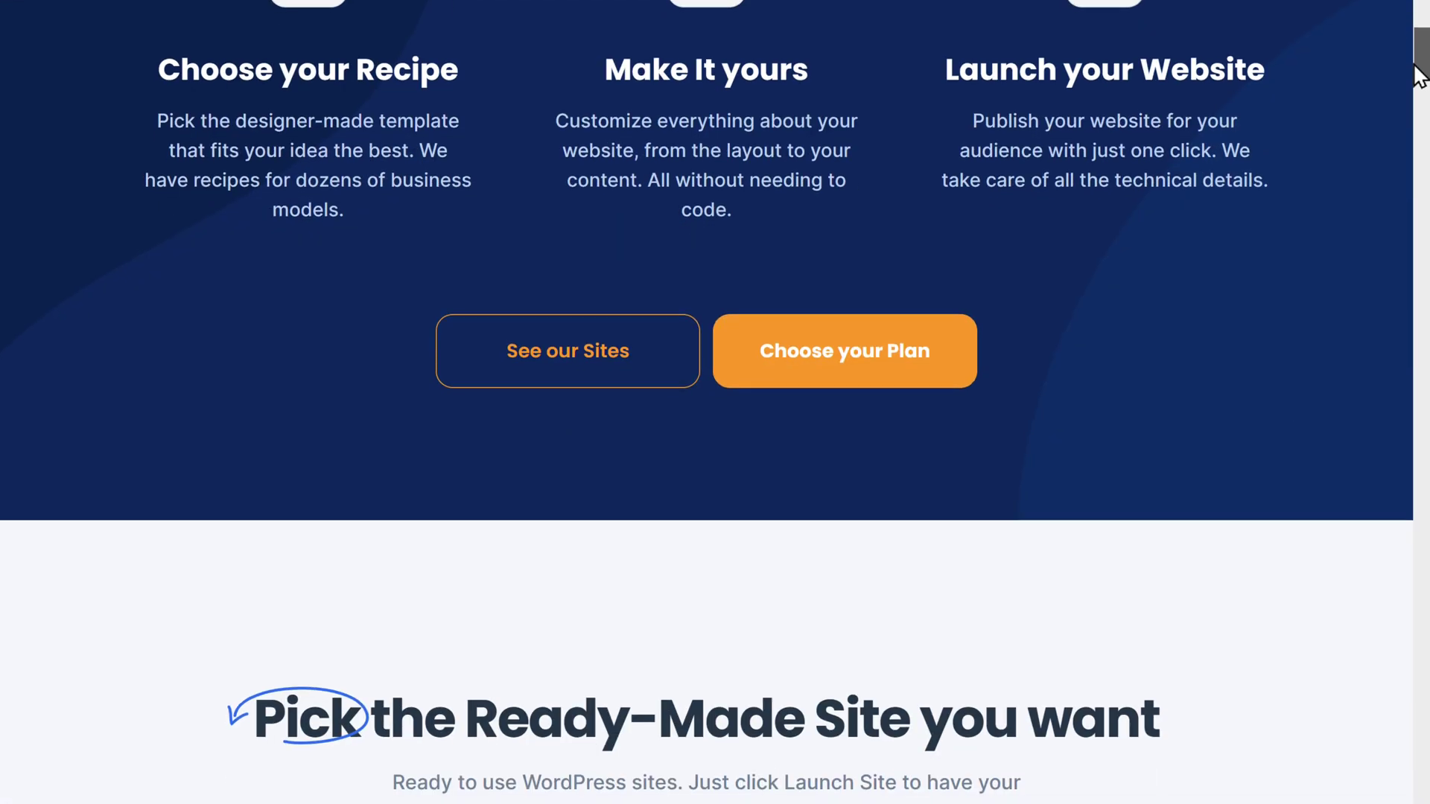
left_click_drag(1419, 75, 1415, 95)
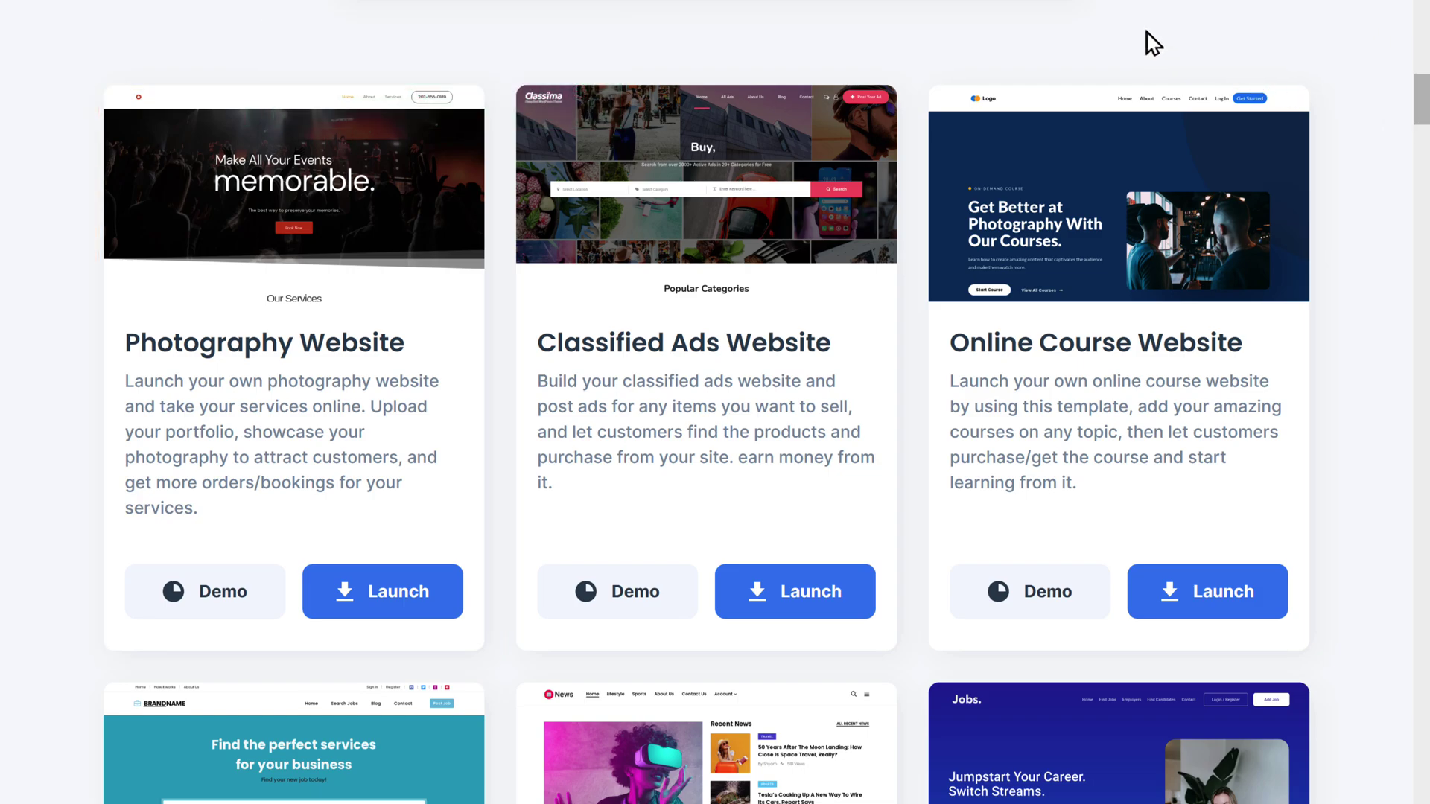
left_click(202, 607)
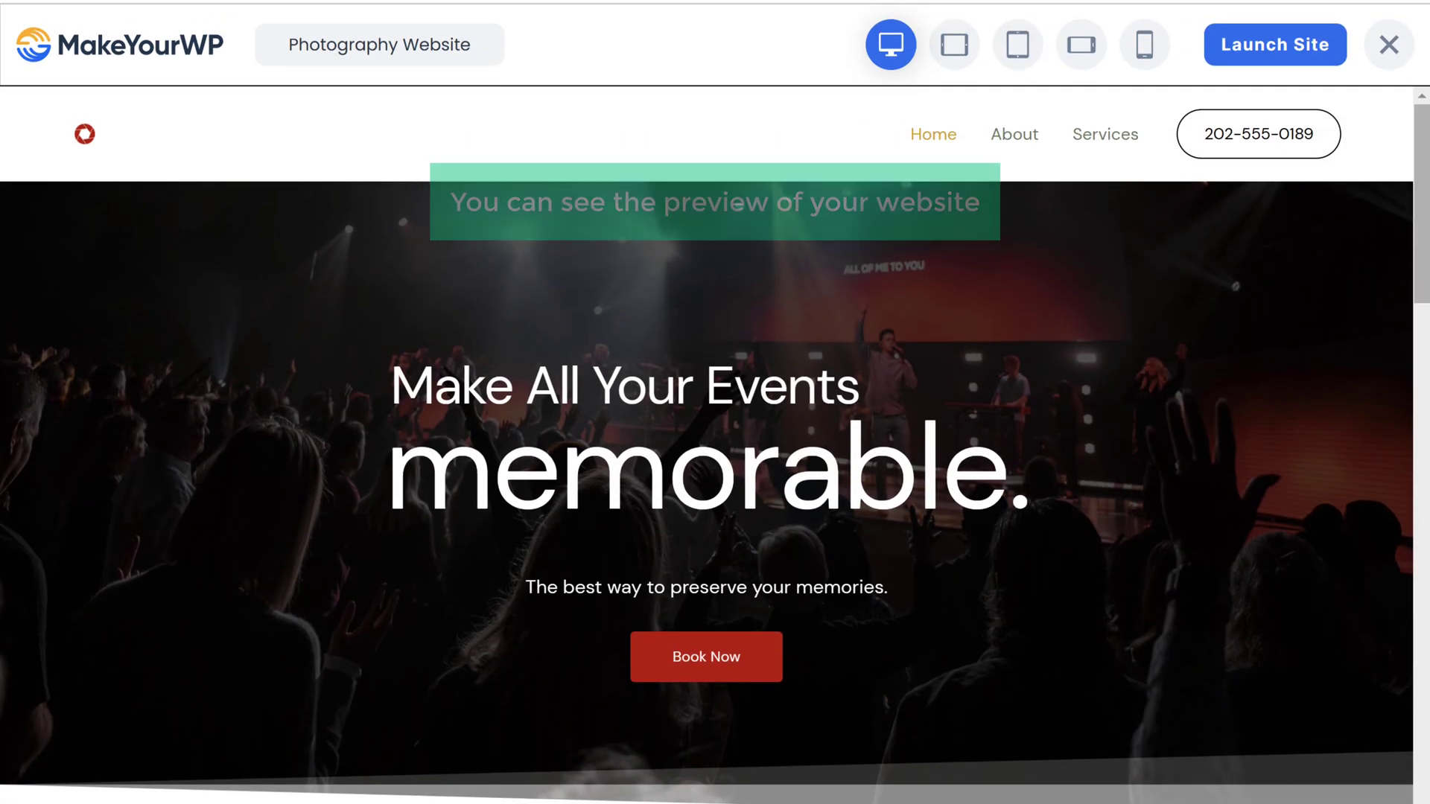
Browse the demo's Services page listing Portrait and Event photography from $99
left_click(1094, 147)
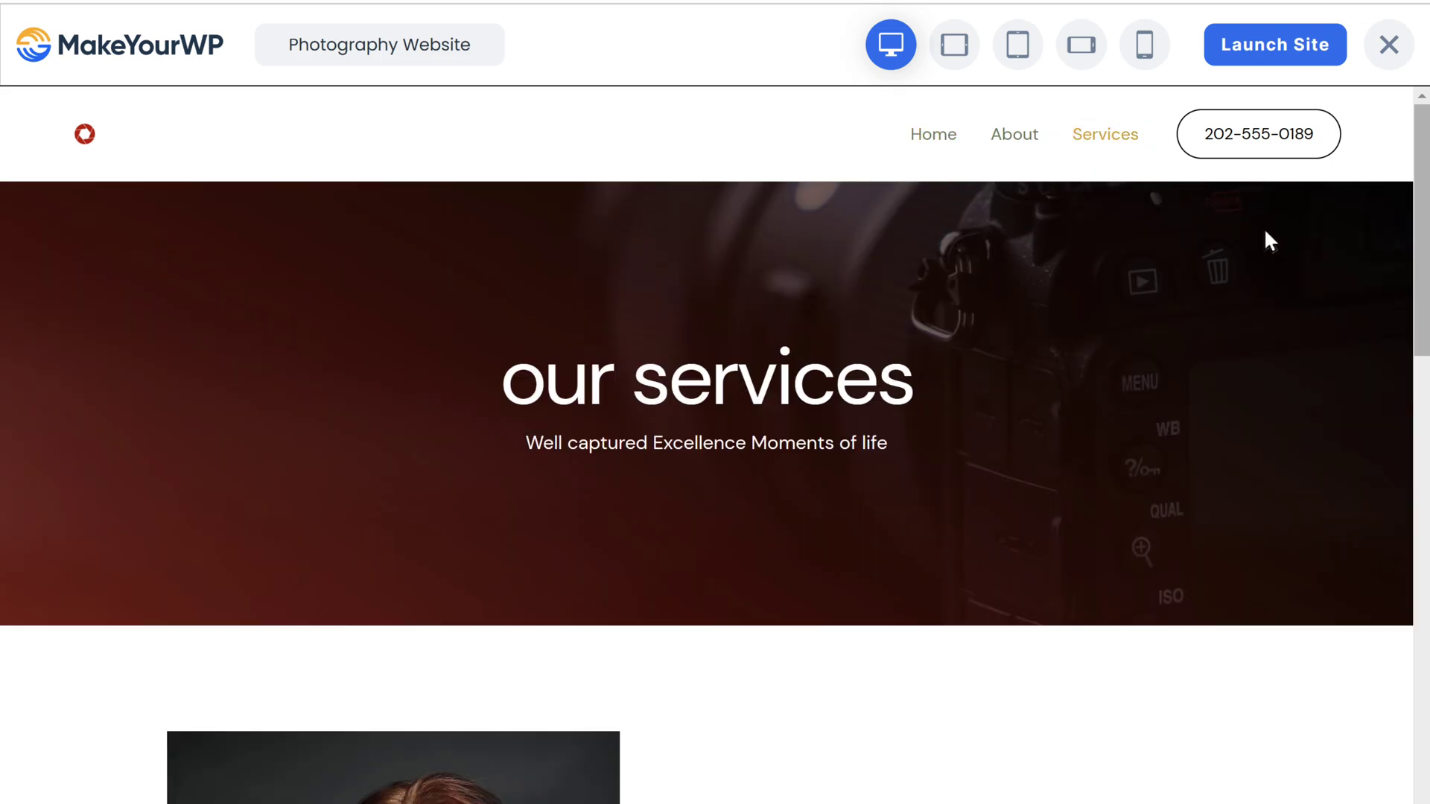
scroll(1419, 309, "down", 15)
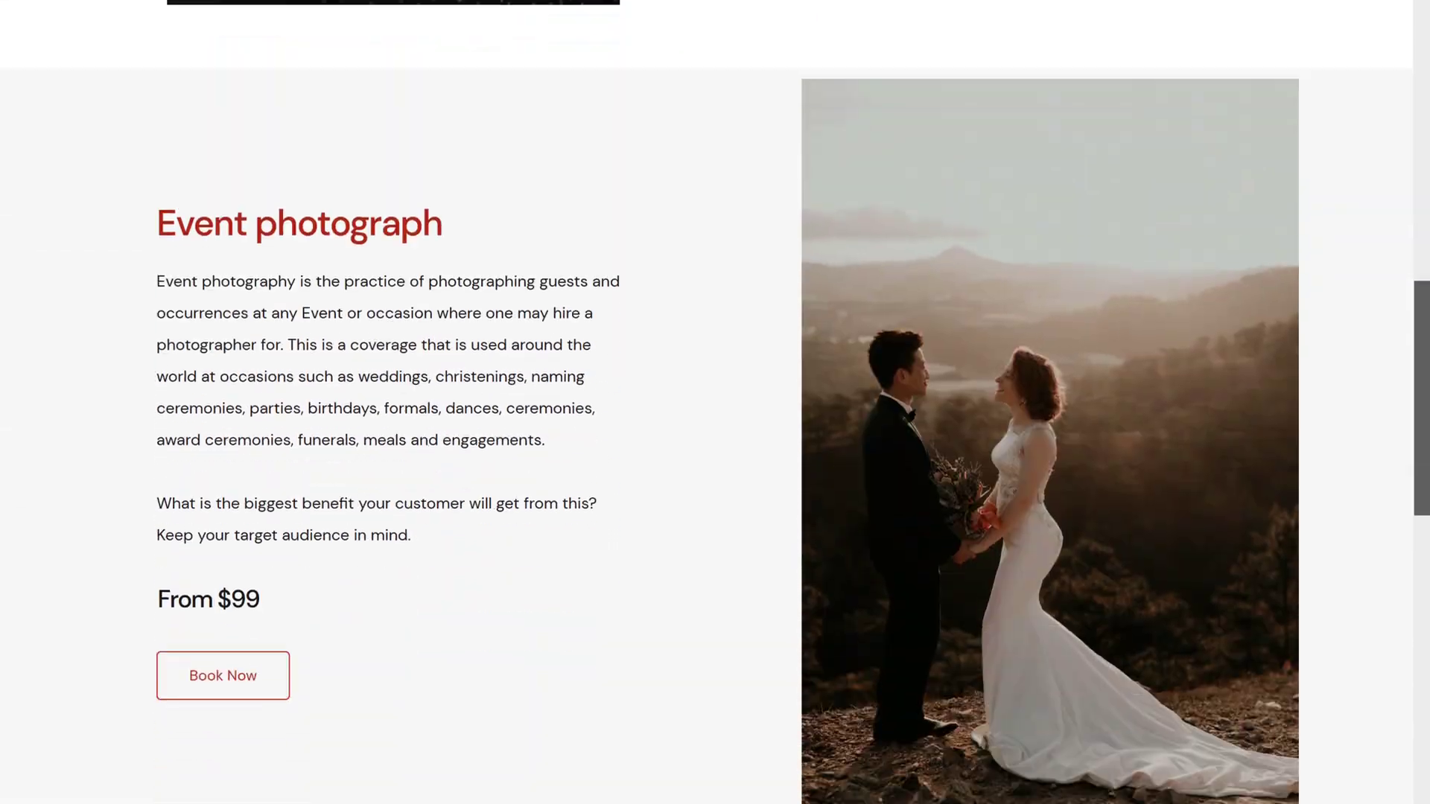
scroll(716, 402, "down", 5)
scroll(715, 402, "up", 15)
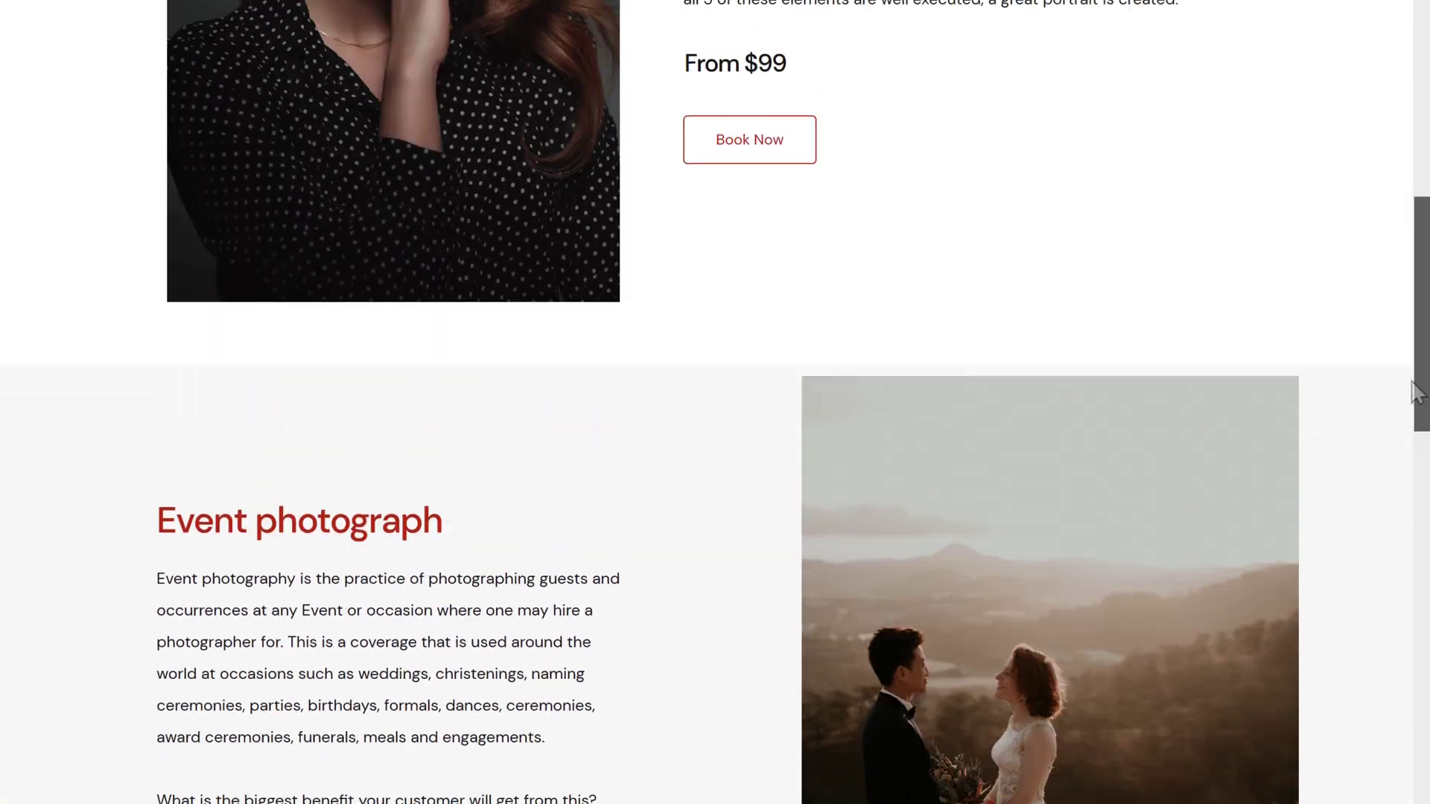
scroll(1332, 481, "up", 1)
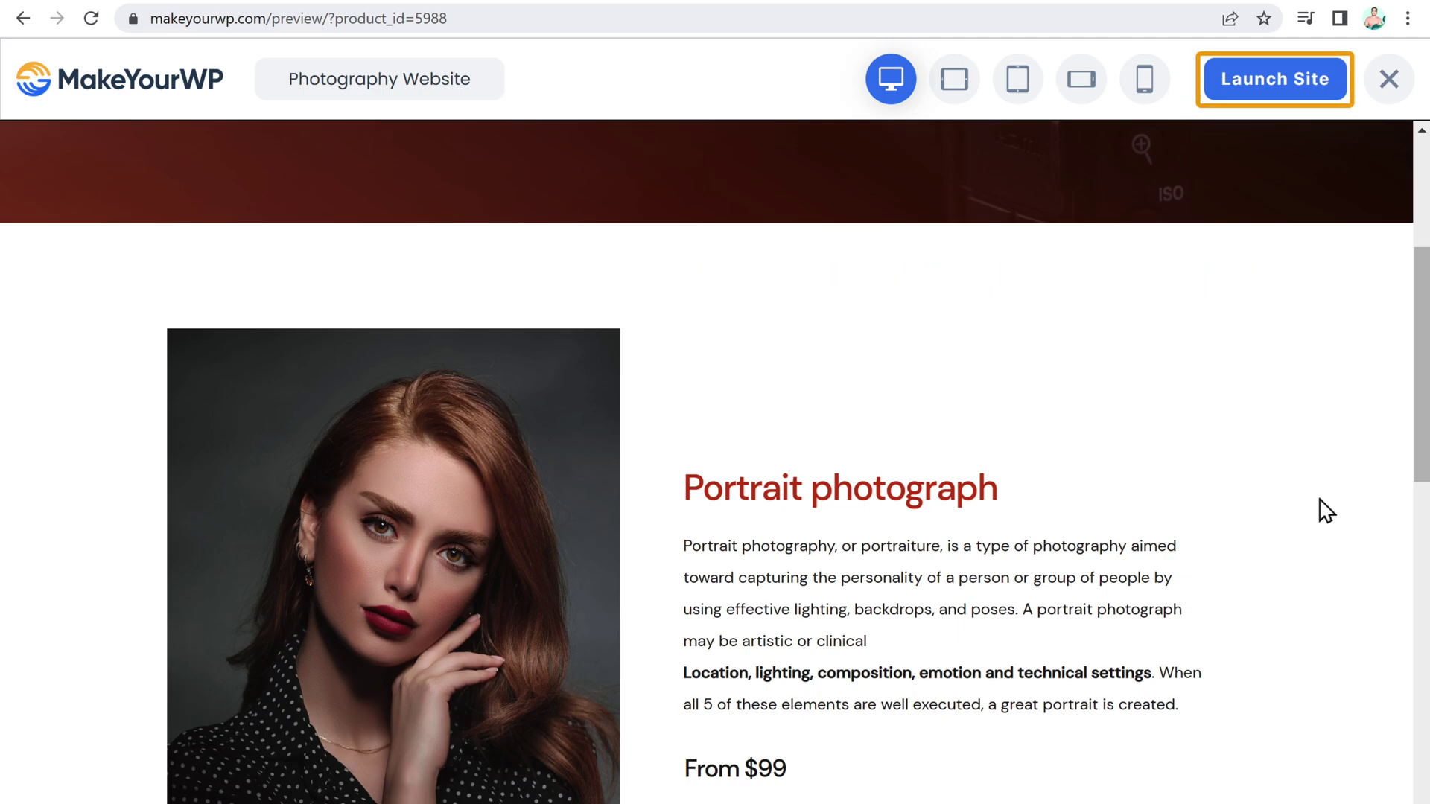
Launch a site from the template and fill in the Create Account form, including the password
left_click(1274, 87)
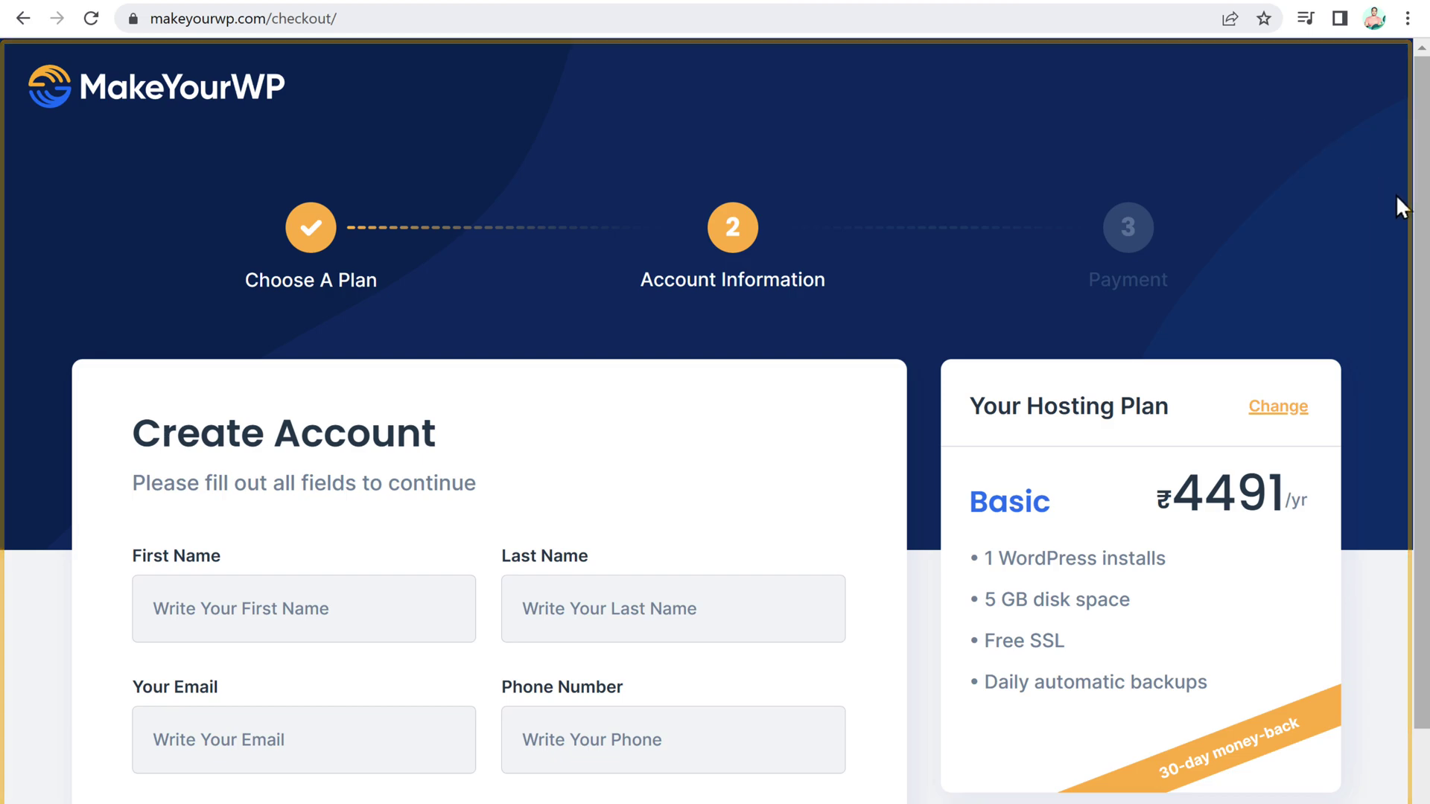
scroll(1419, 254, "down", 4)
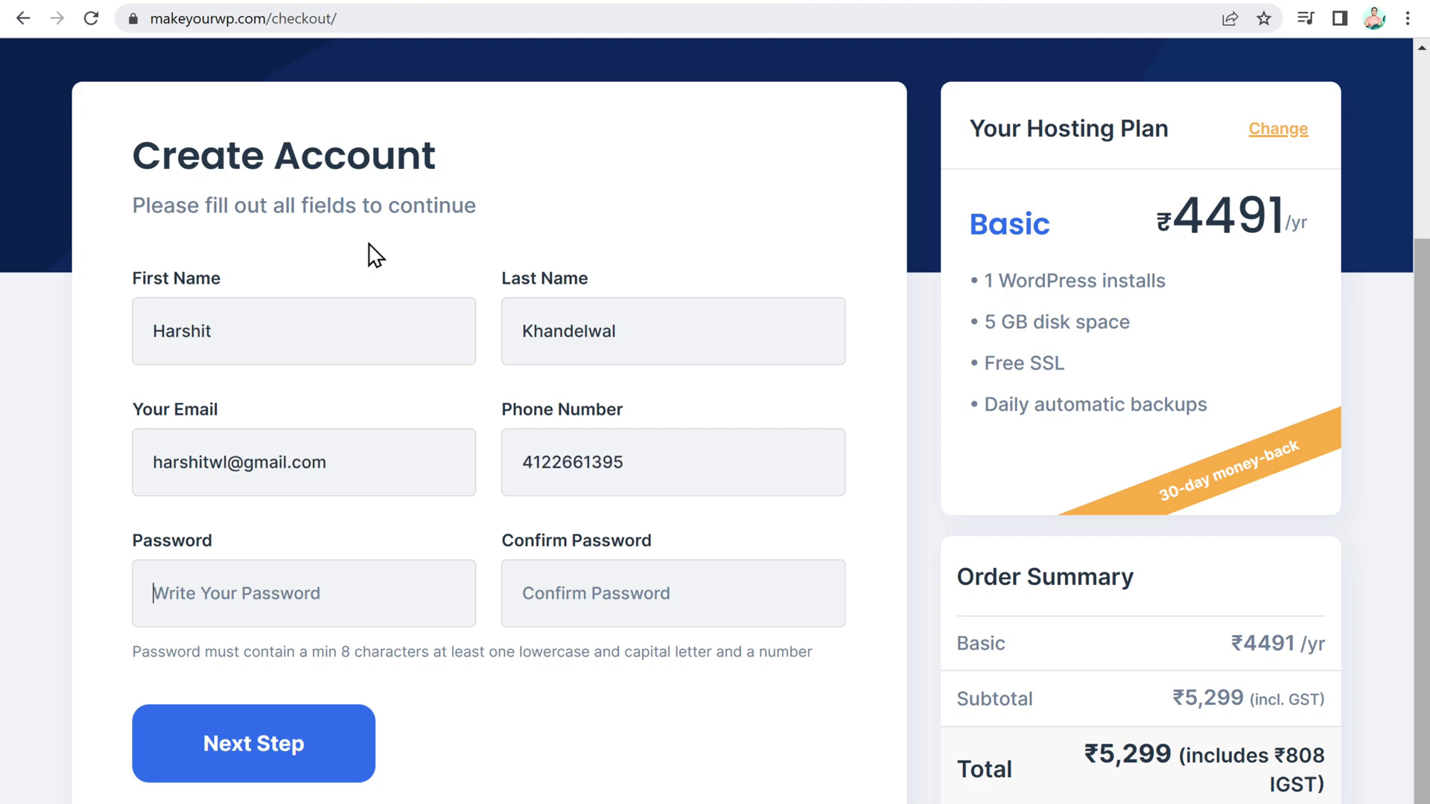
type("•••••")
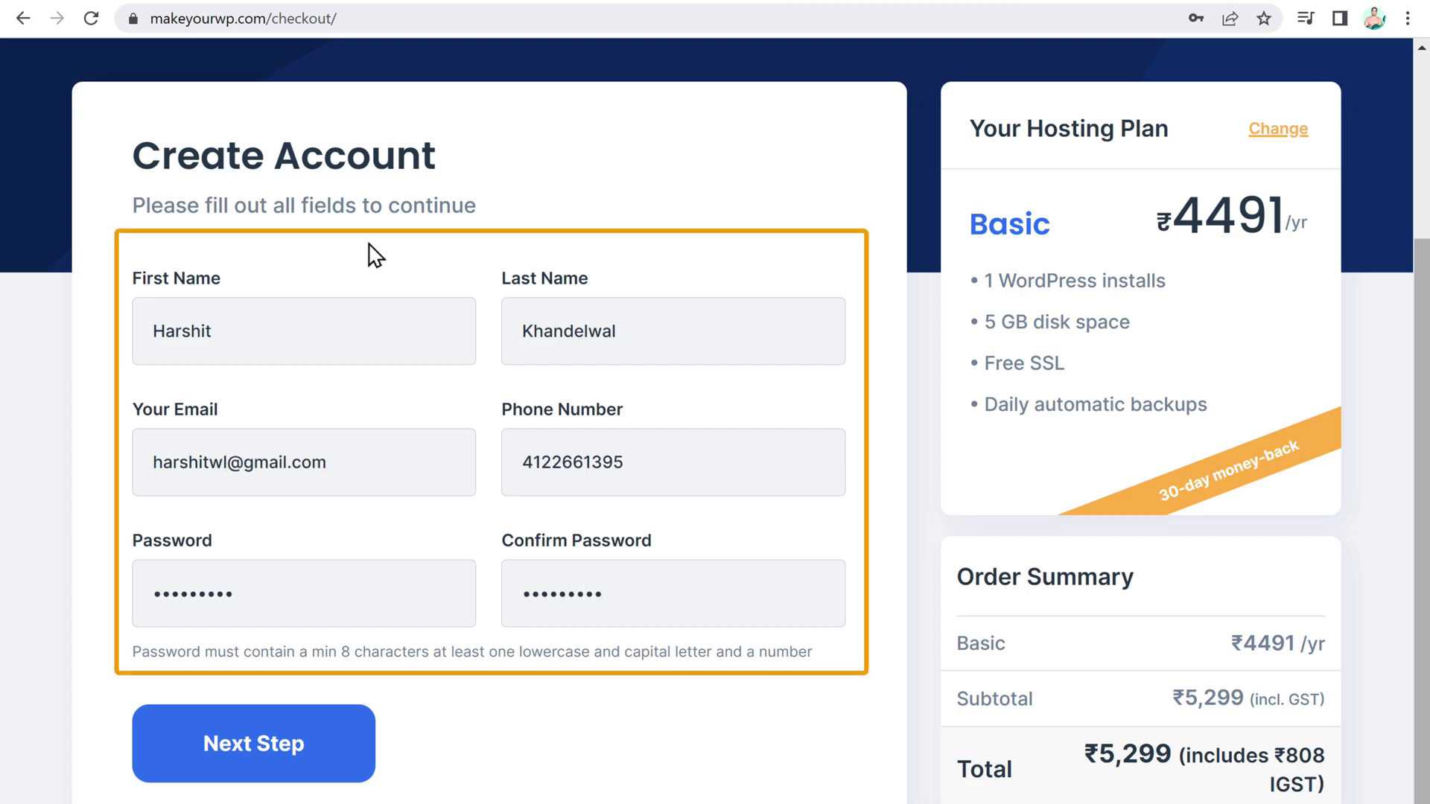
left_click(250, 763)
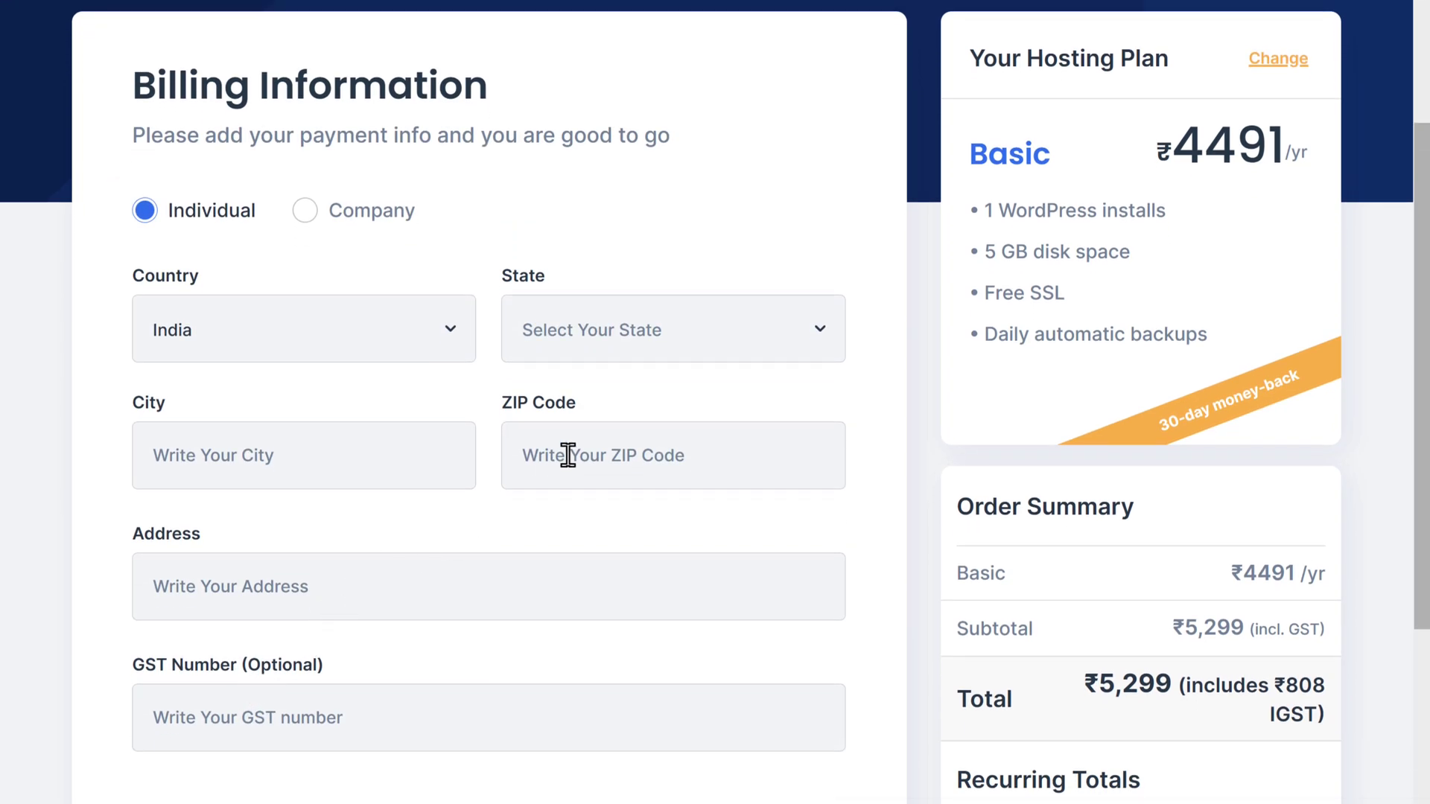
Enter billing details with a 'Tami…' state and card info, then pay ₹5,299 for the Basic plan
left_click(727, 354)
type("Tami")
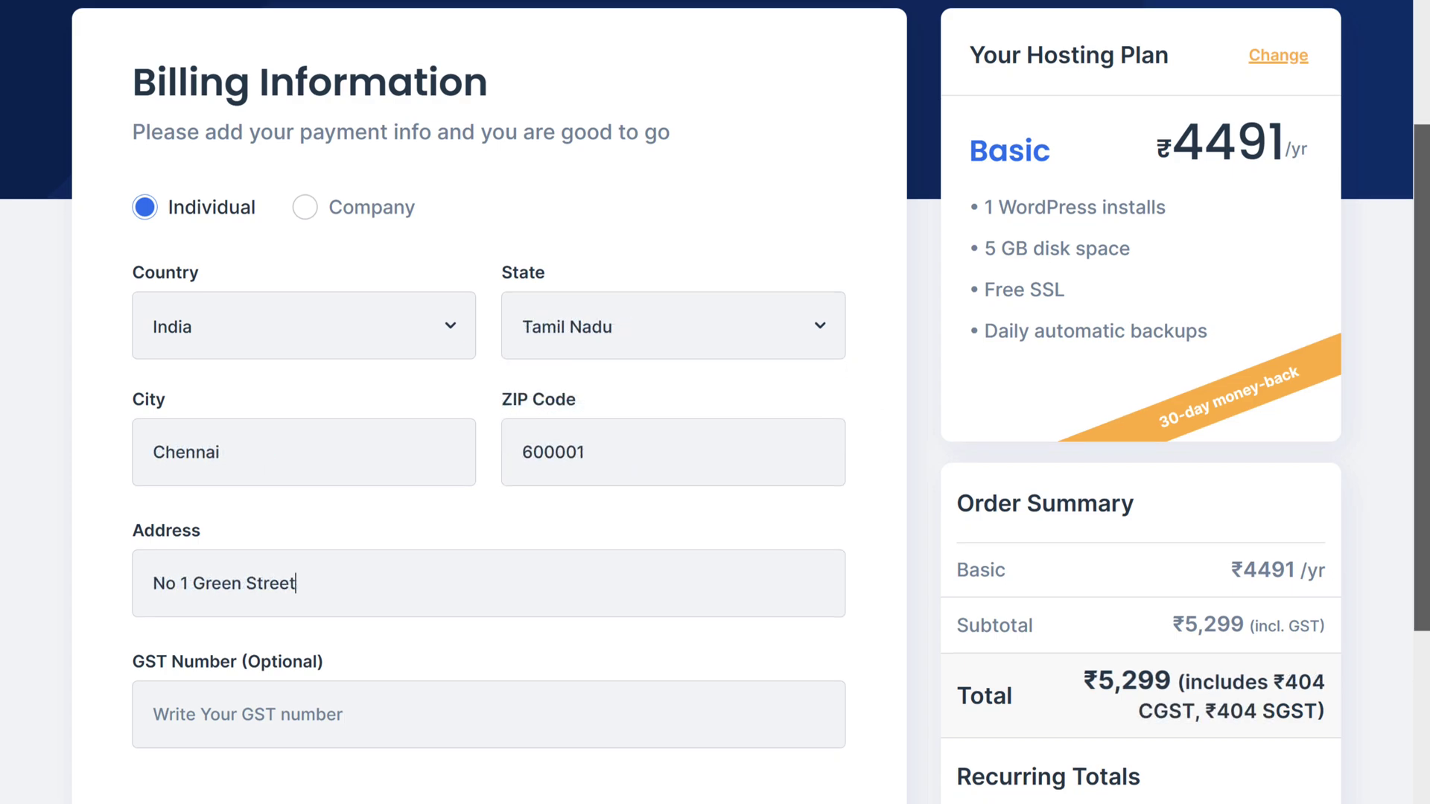
scroll(715, 402, "down", 4)
scroll(488, 402, "down", 5)
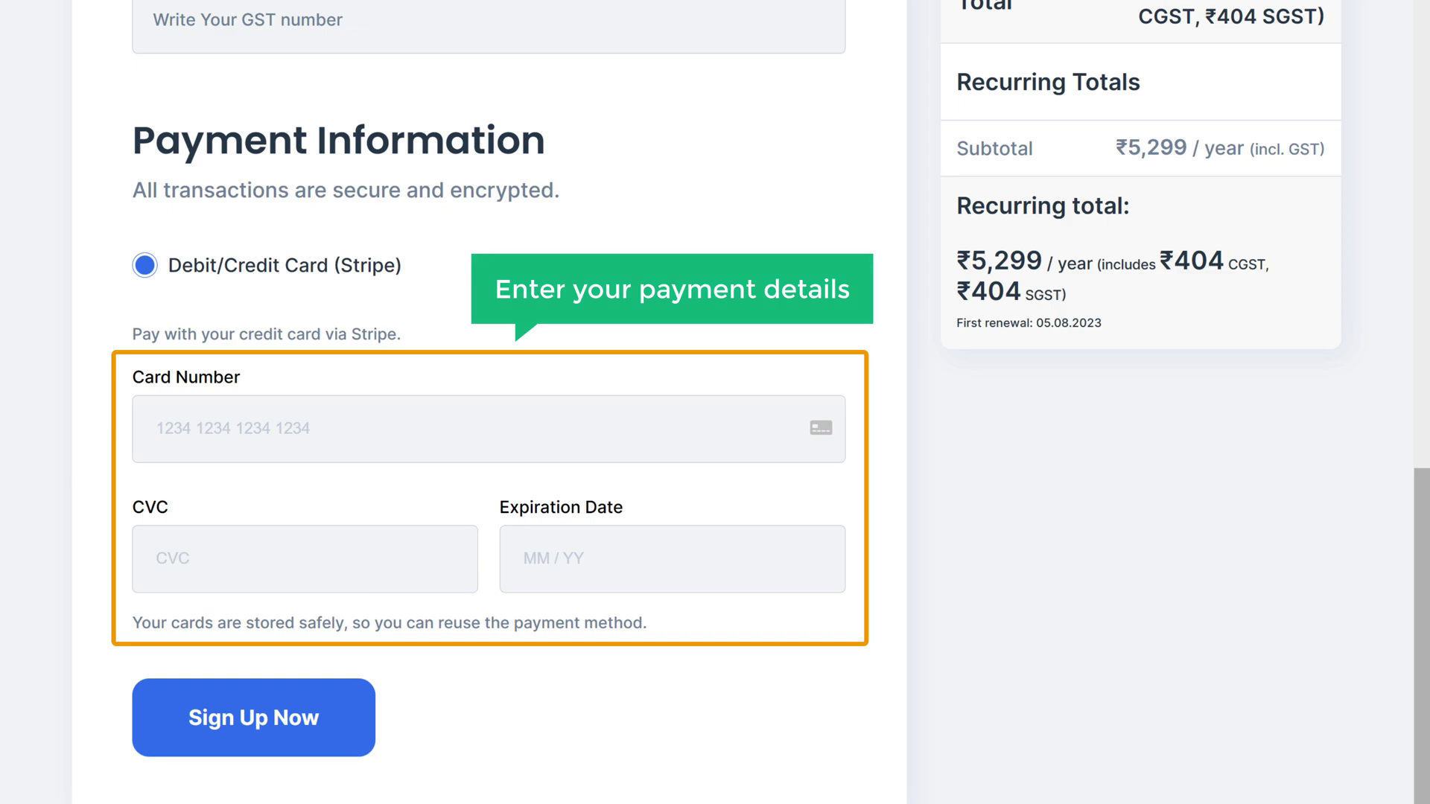
type("42")
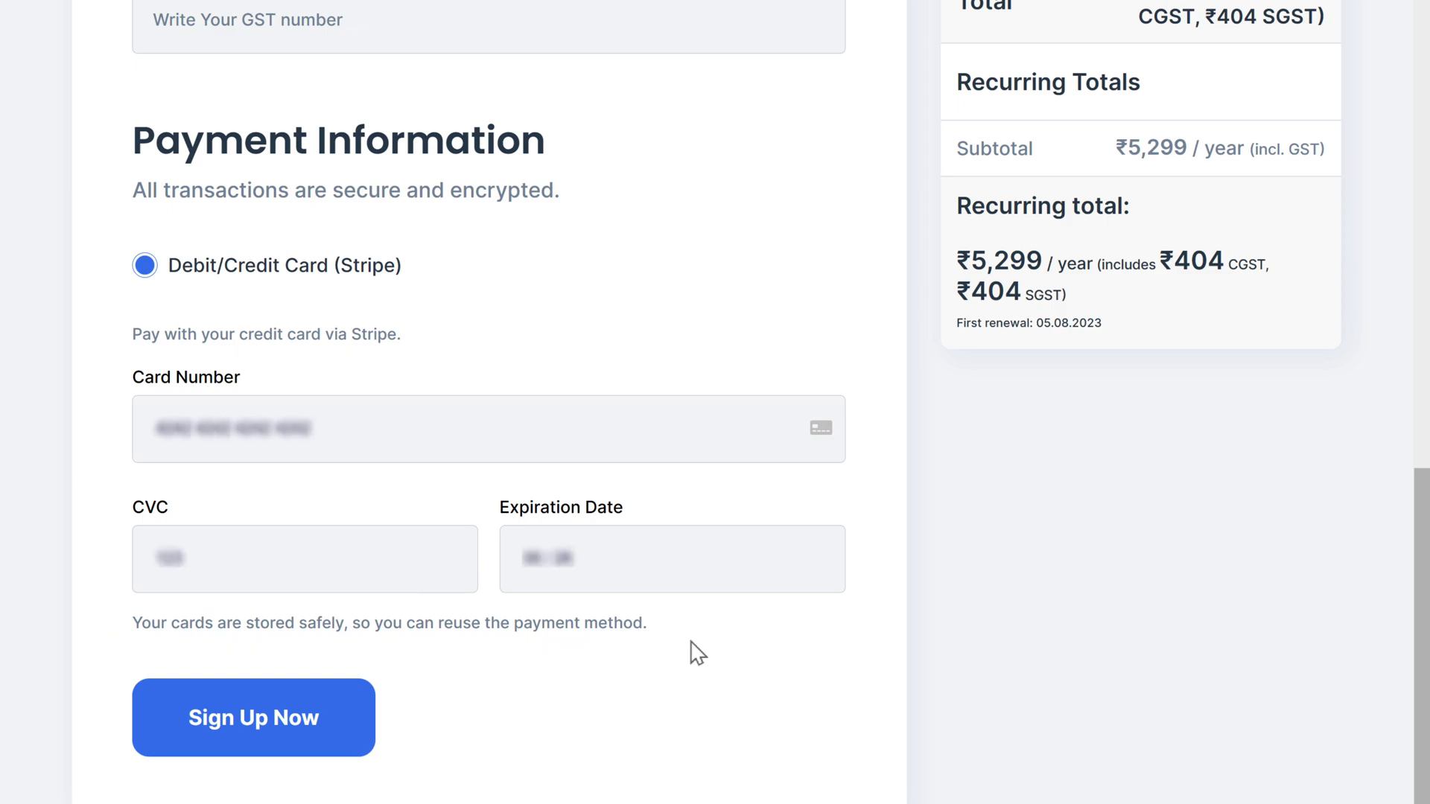
left_click(248, 747)
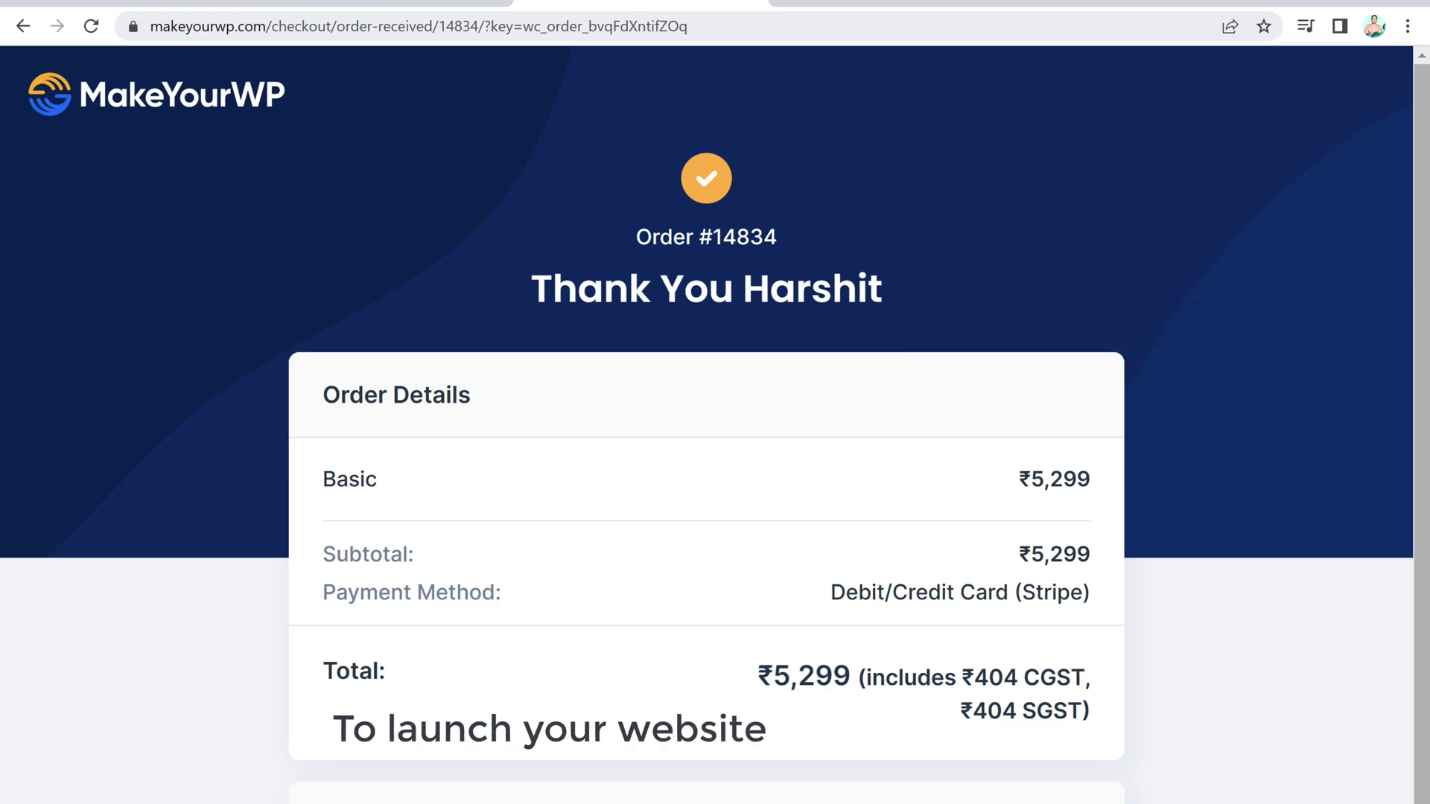
Set up the clicksgram site URL, choose the Photography Website blueprint and launch it
scroll(249, 792, "down", 4)
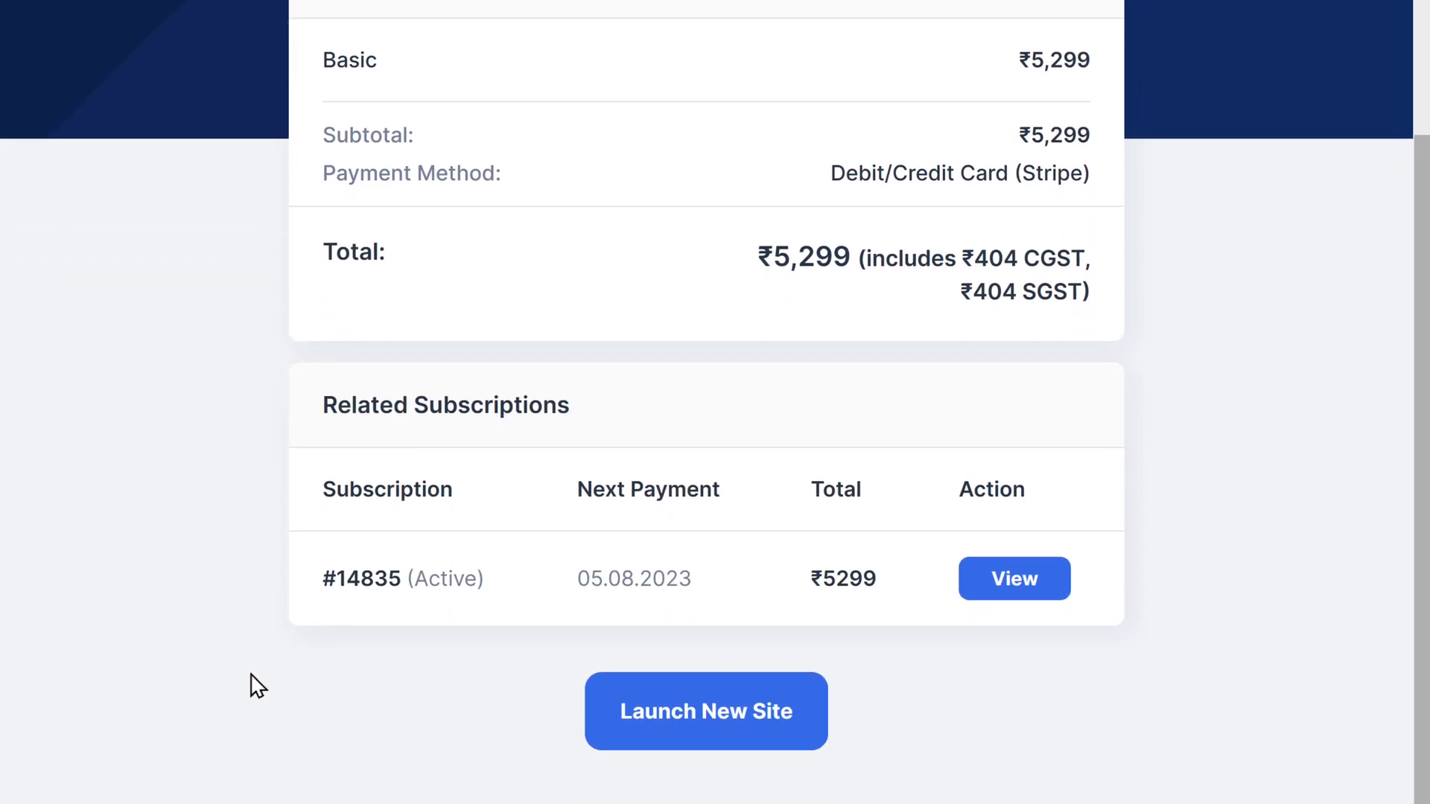
left_click(709, 727)
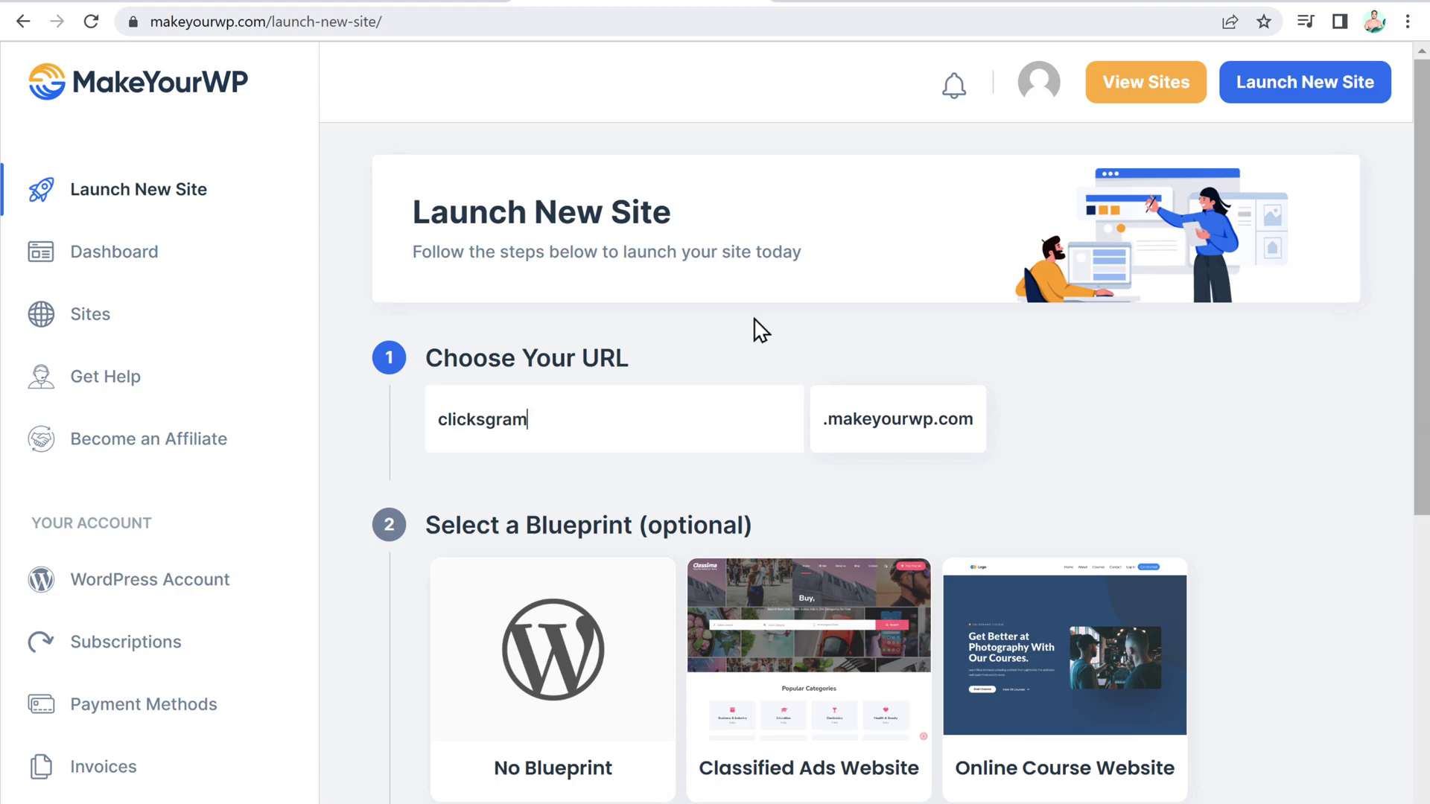
left_click_drag(1408, 329, 1421, 695)
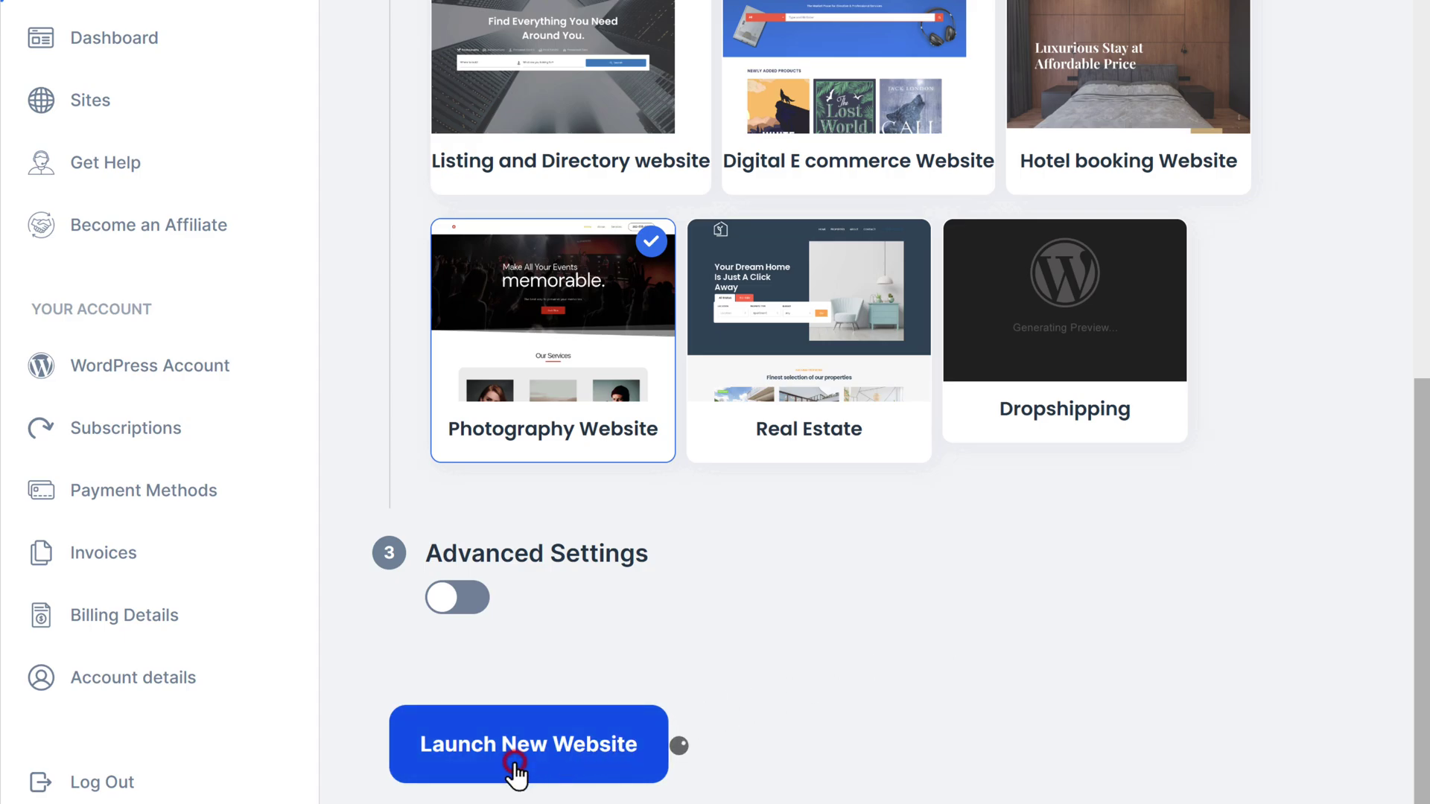
left_click(514, 763)
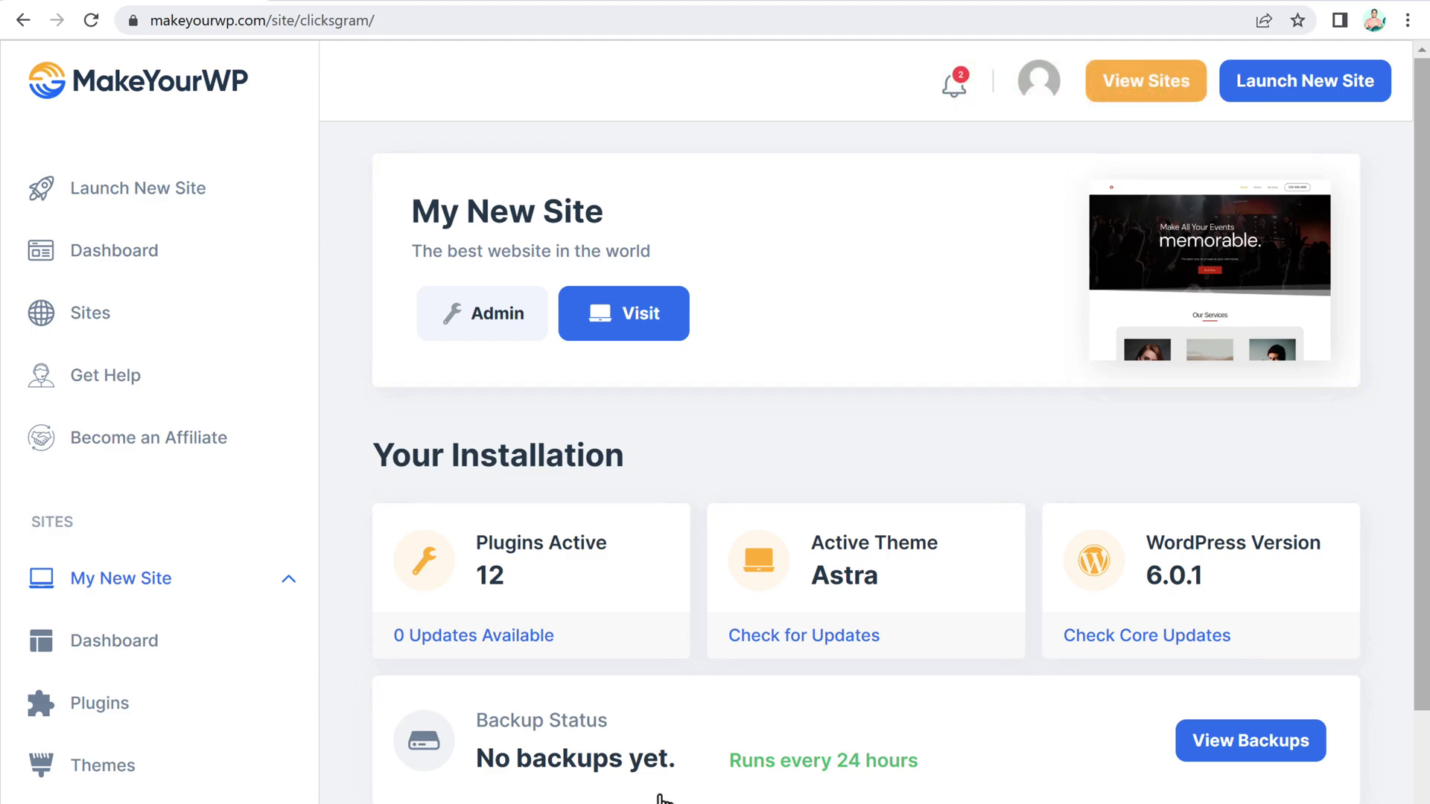
Open clicksgram.makeyourwp.com in a new tab, then return to the My New Site dashboard
left_click(619, 334)
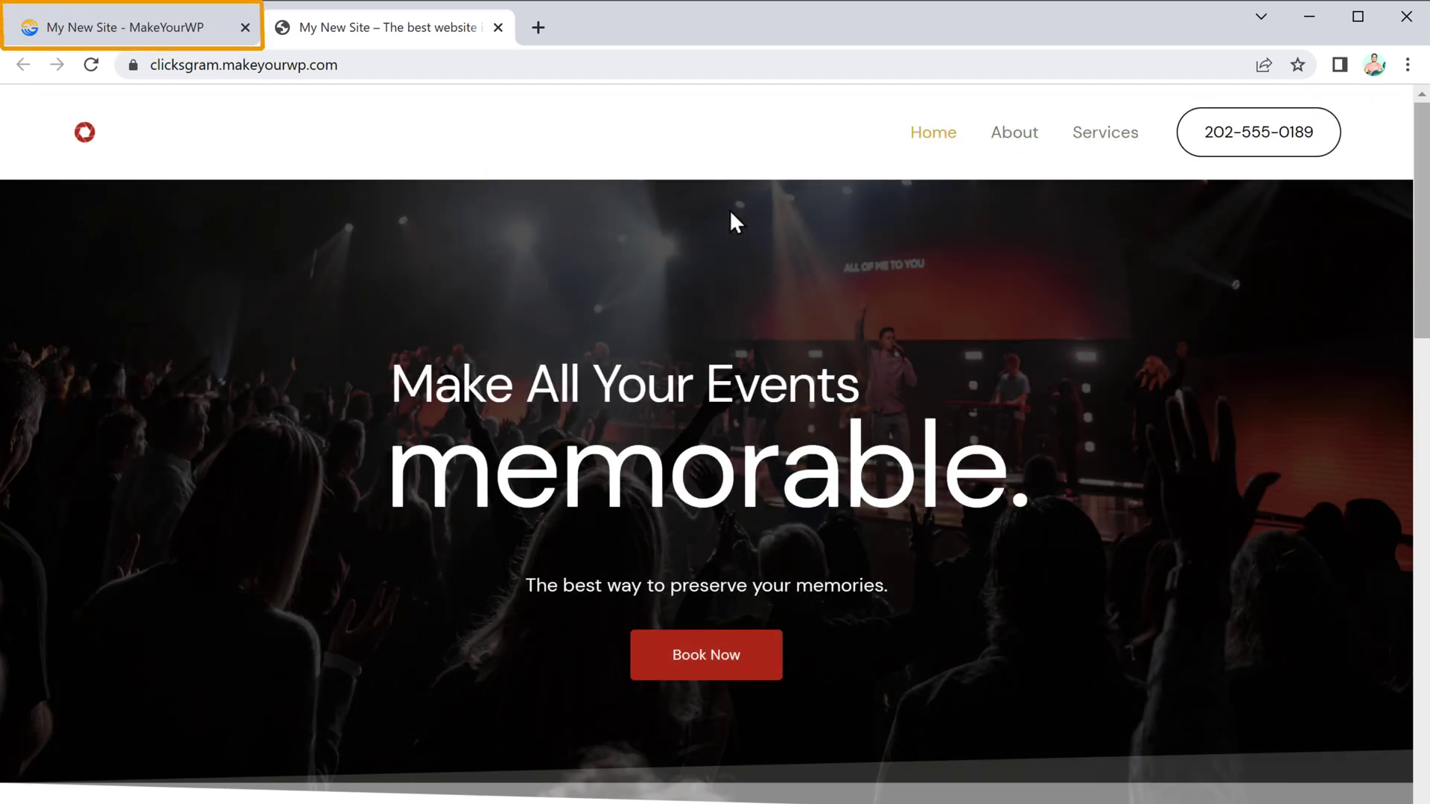
left_click(116, 28)
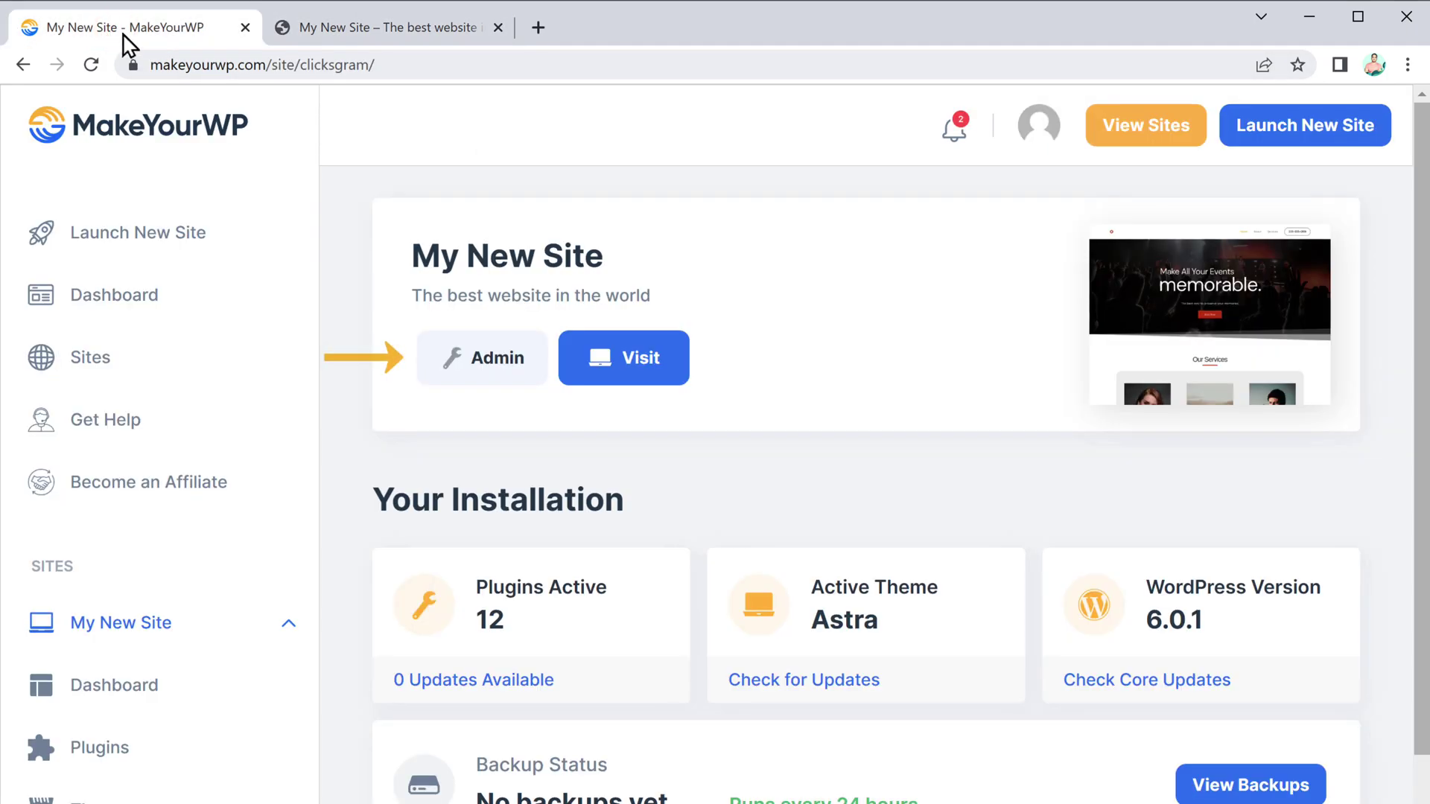
Enter the WordPress admin and open the home page with Elementor from the admin bar
left_click(491, 372)
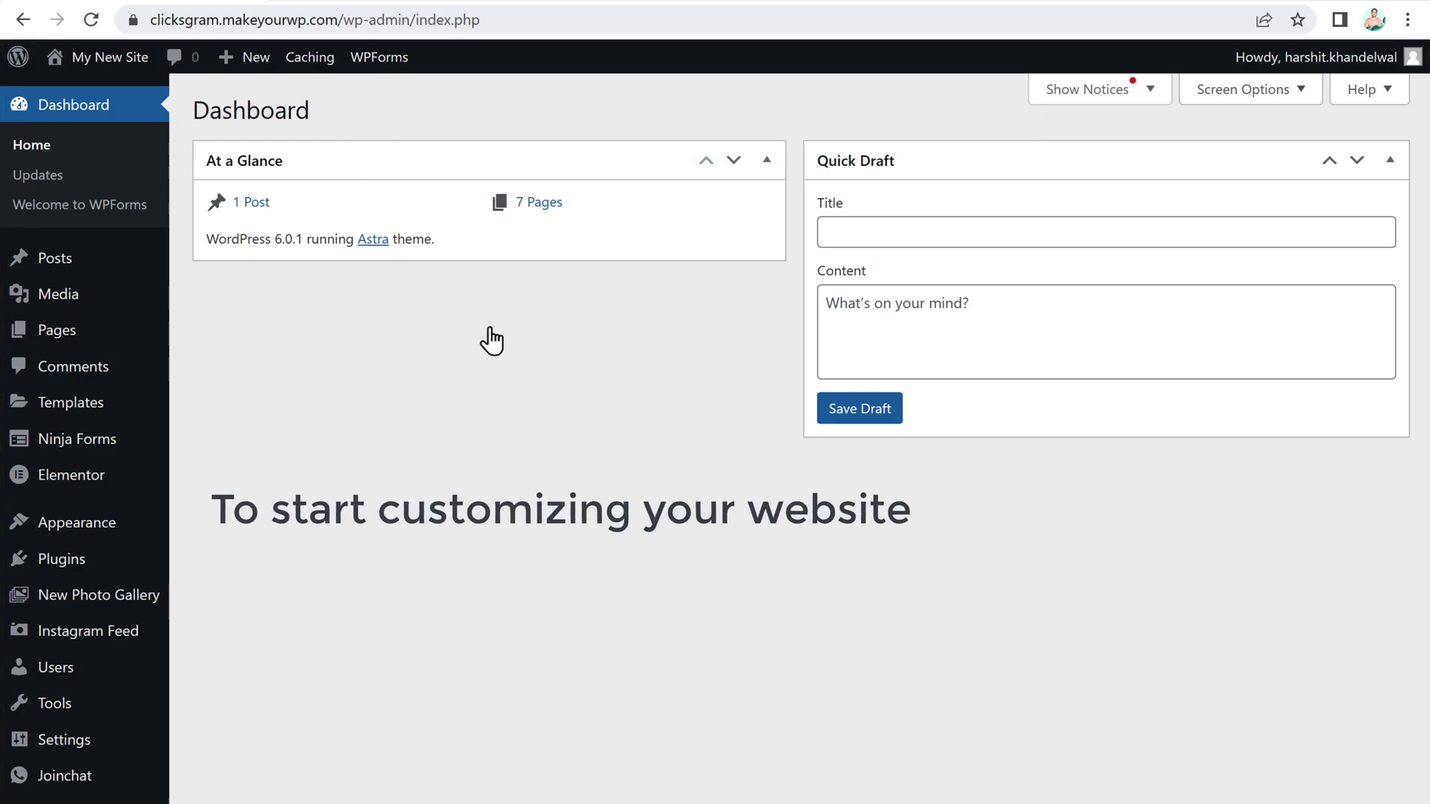
mouse_move(91, 86)
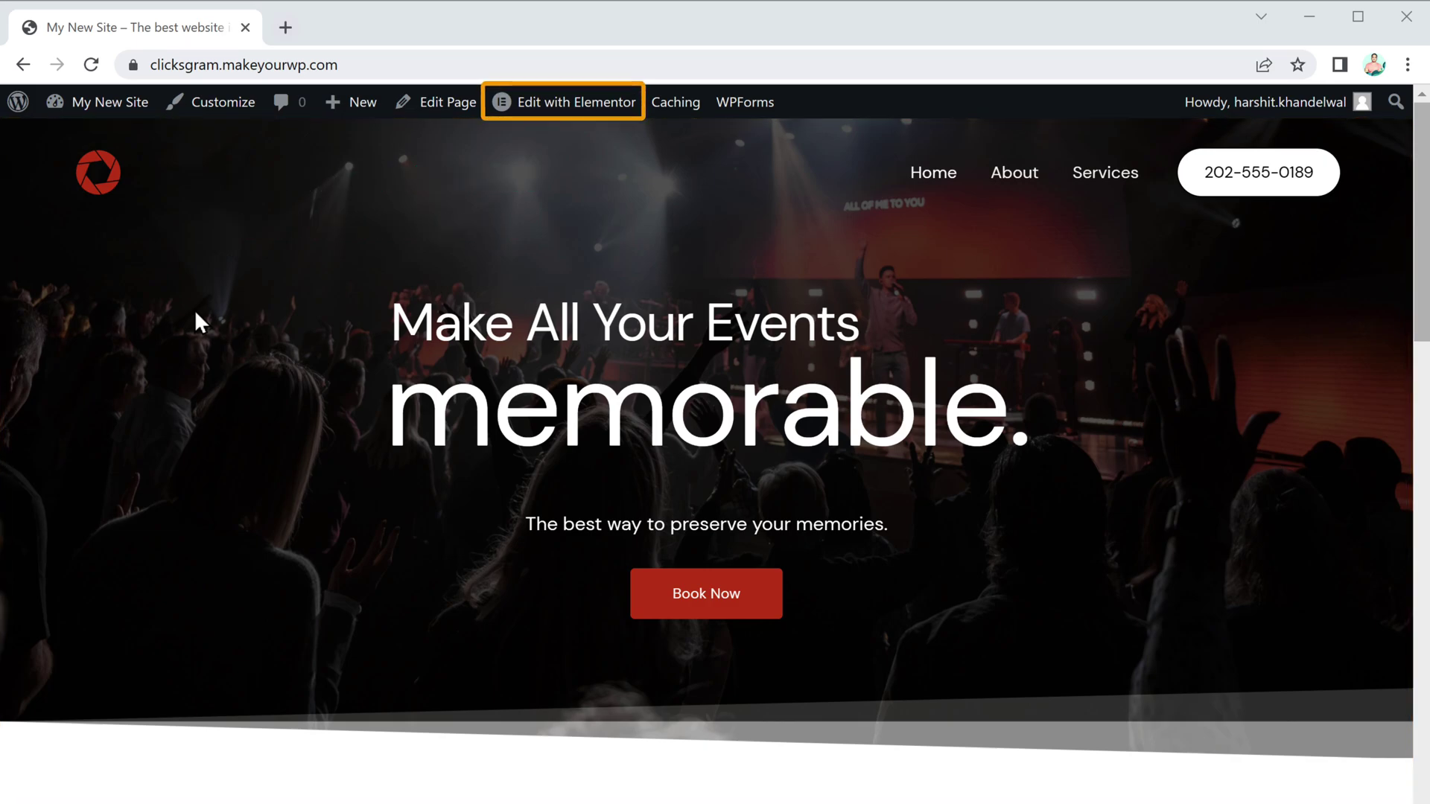
left_click(557, 108)
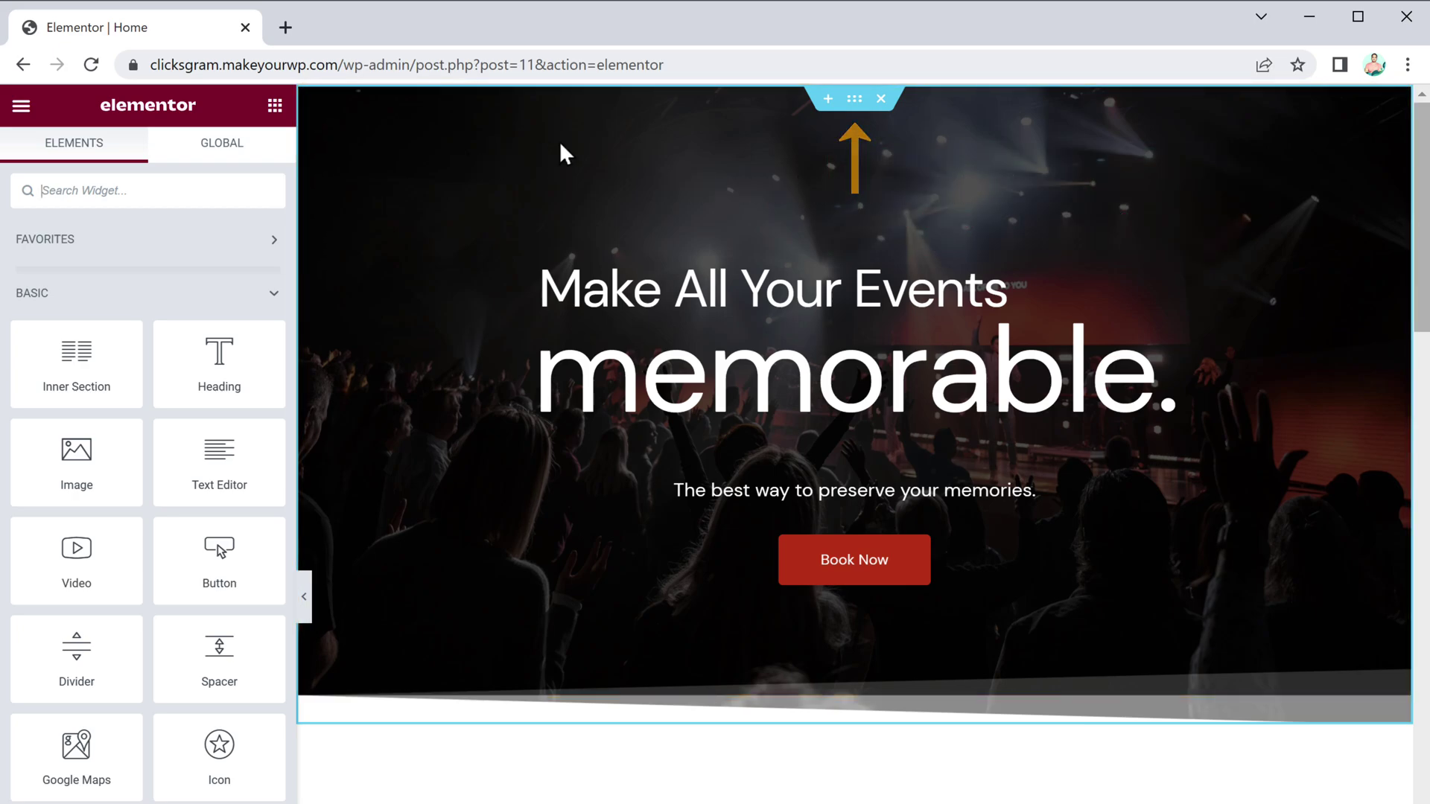
Select the hero section and show its Style background settings
left_click(857, 99)
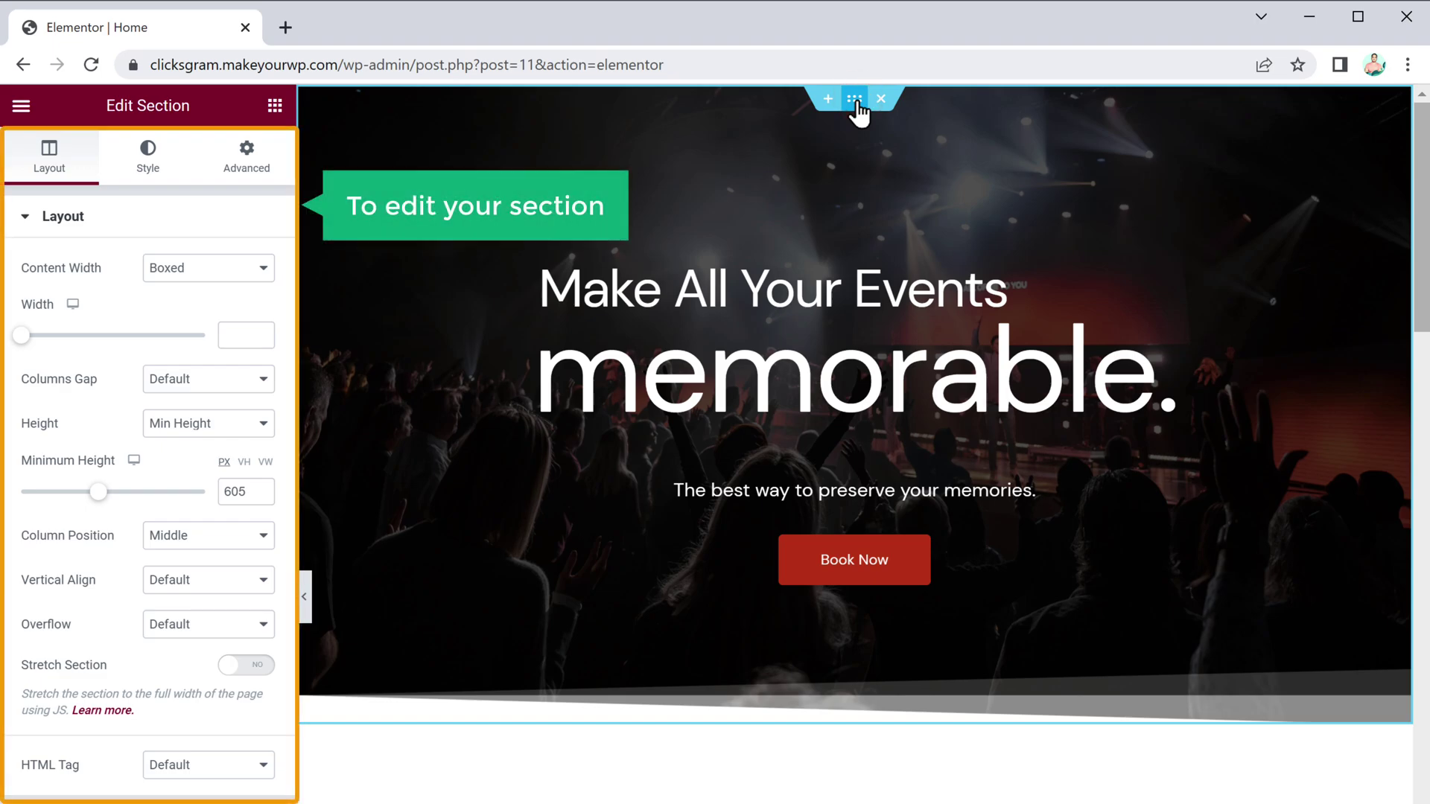
left_click(149, 164)
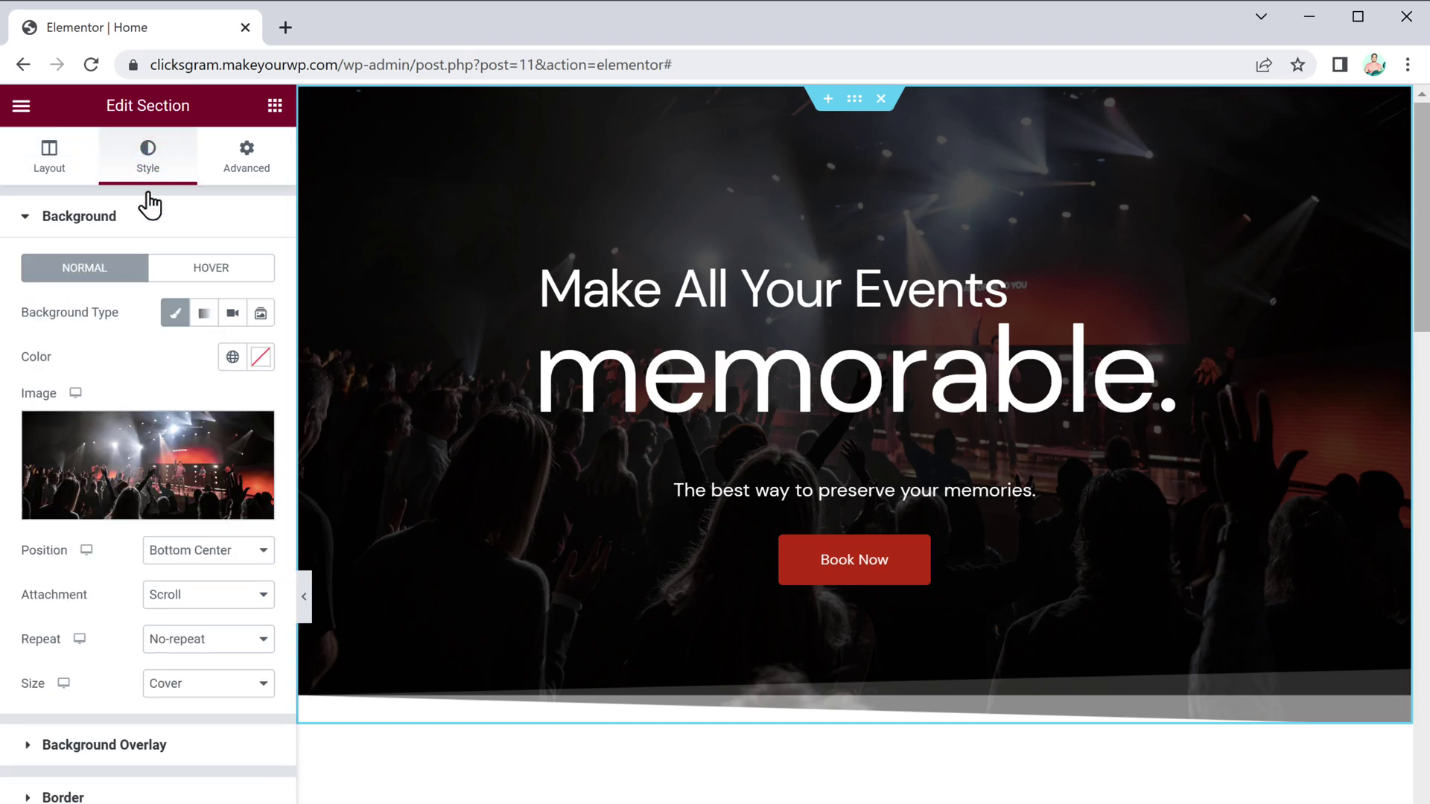
Upload the camera-in-hand header image from File Explorer as the hero background
left_click(136, 509)
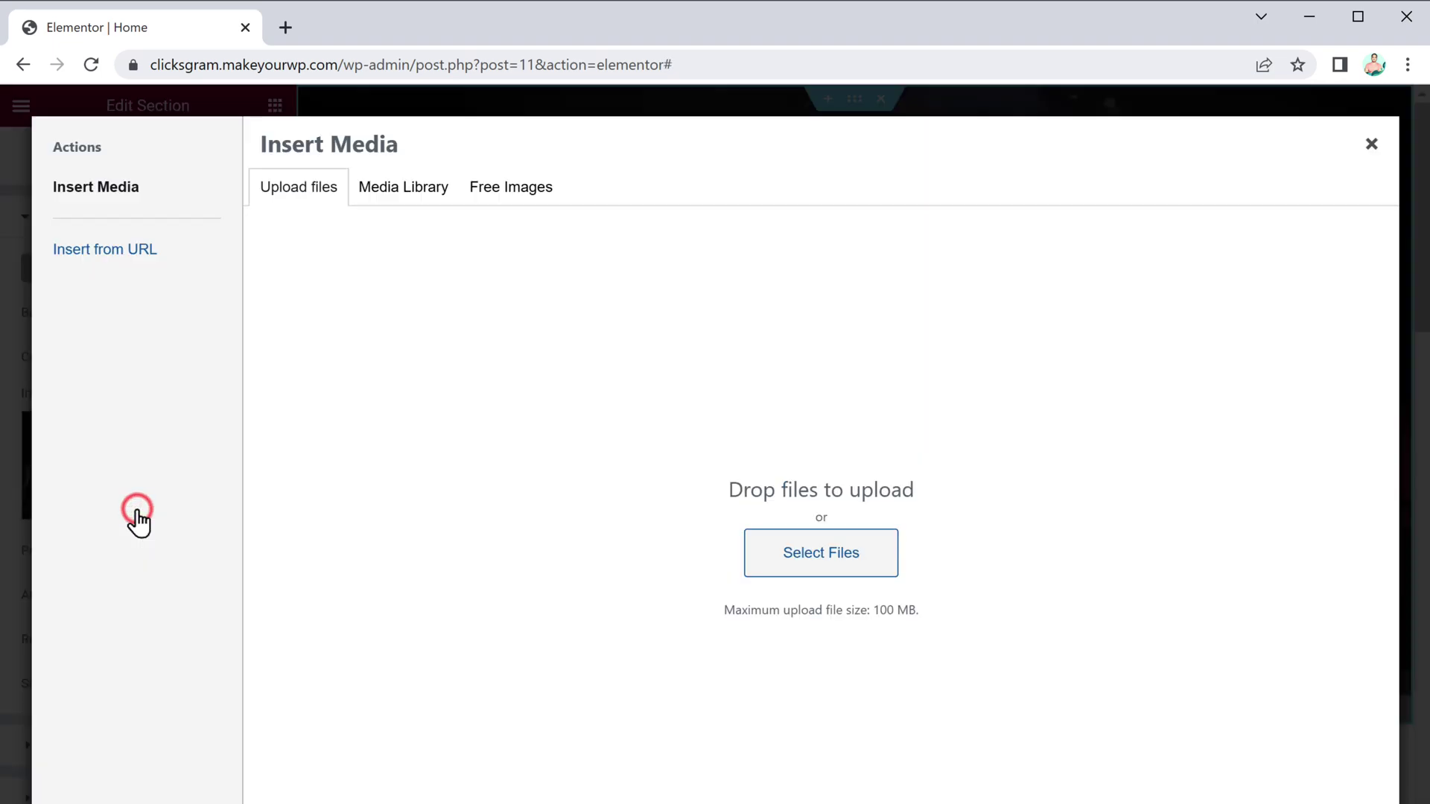
key("alt+Tab")
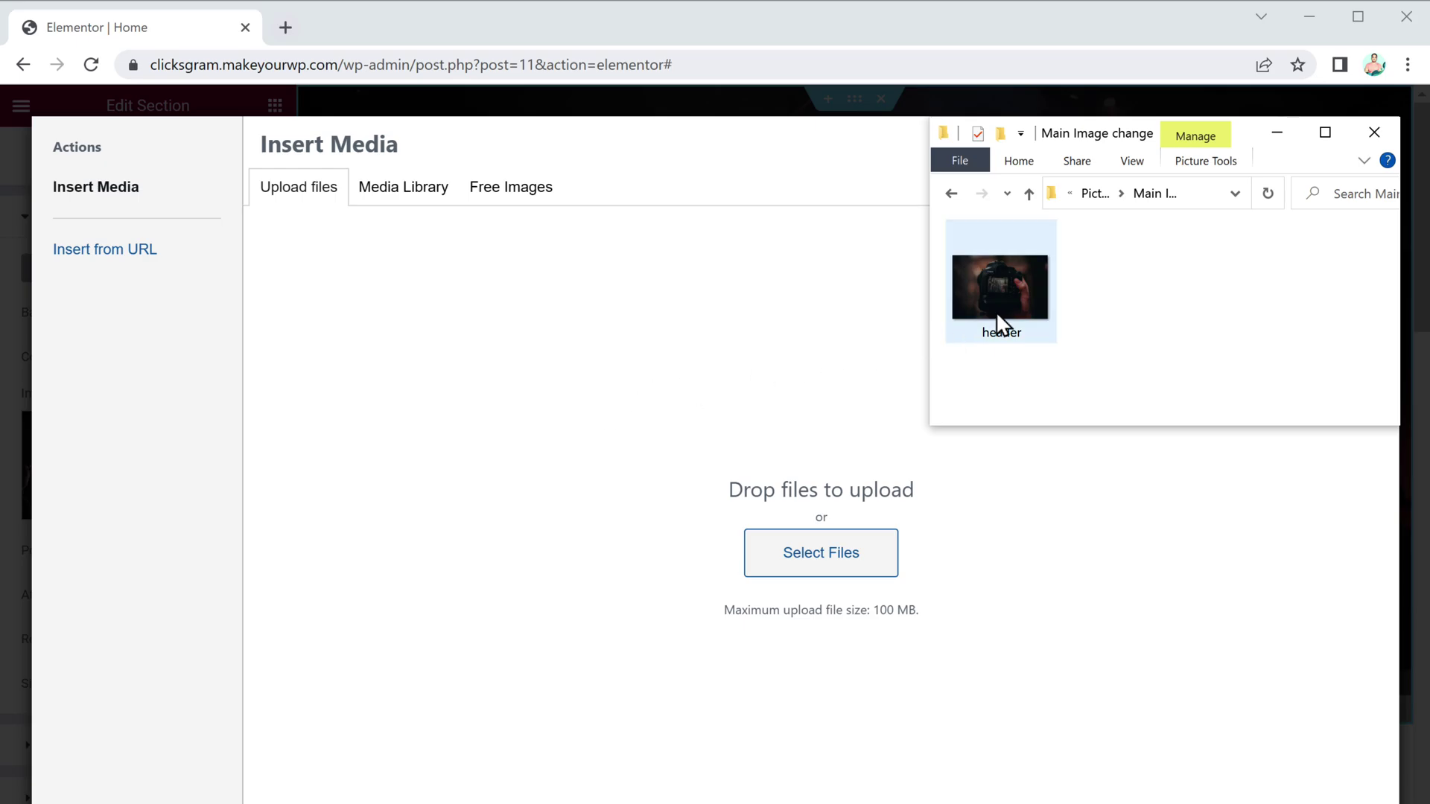
left_click_drag(995, 312, 784, 389)
left_click_drag(783, 389, 783, 389)
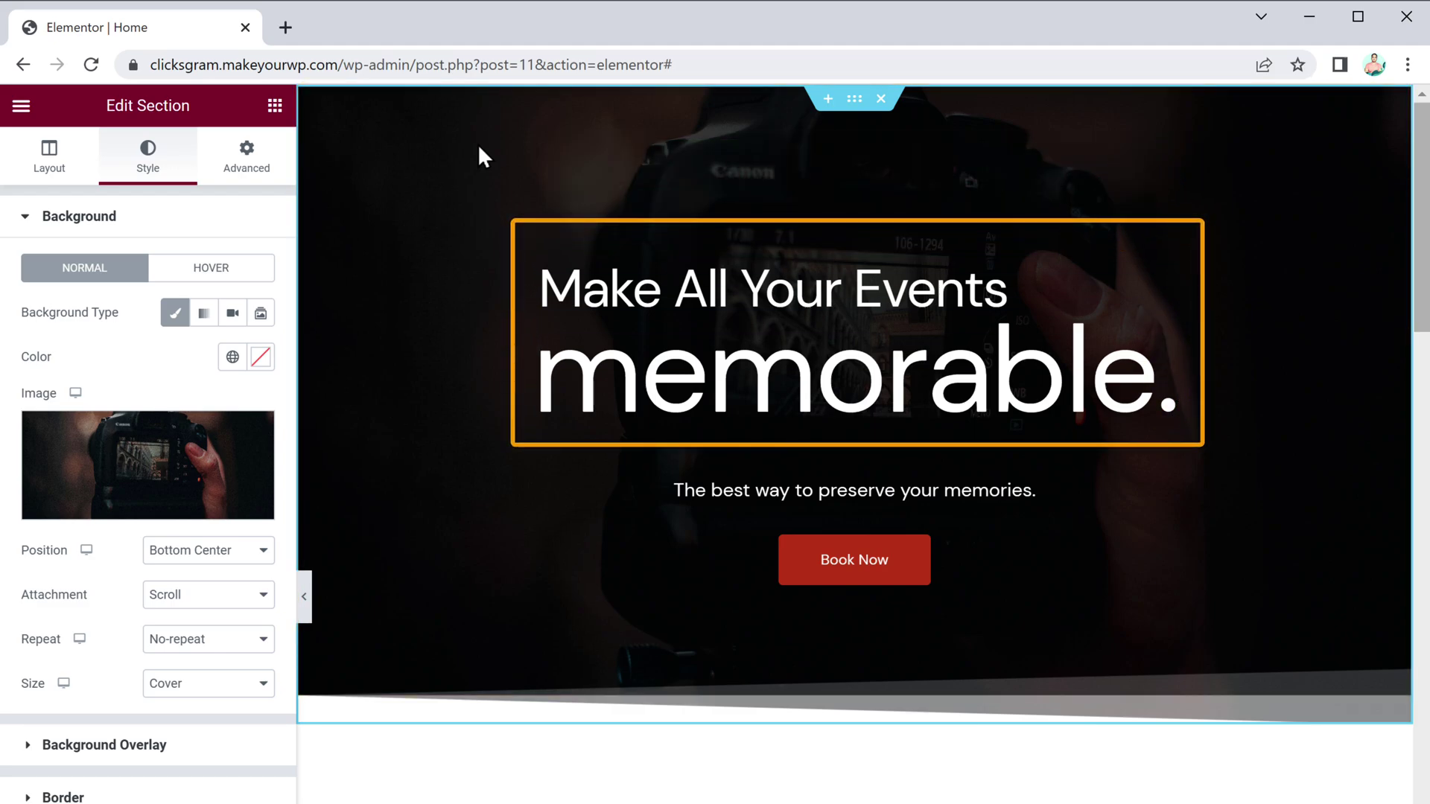
Retype the hero heading as 'One stop-shop for the' / 'Best Pictures' and update the page
left_click_drag(539, 289, 1009, 294)
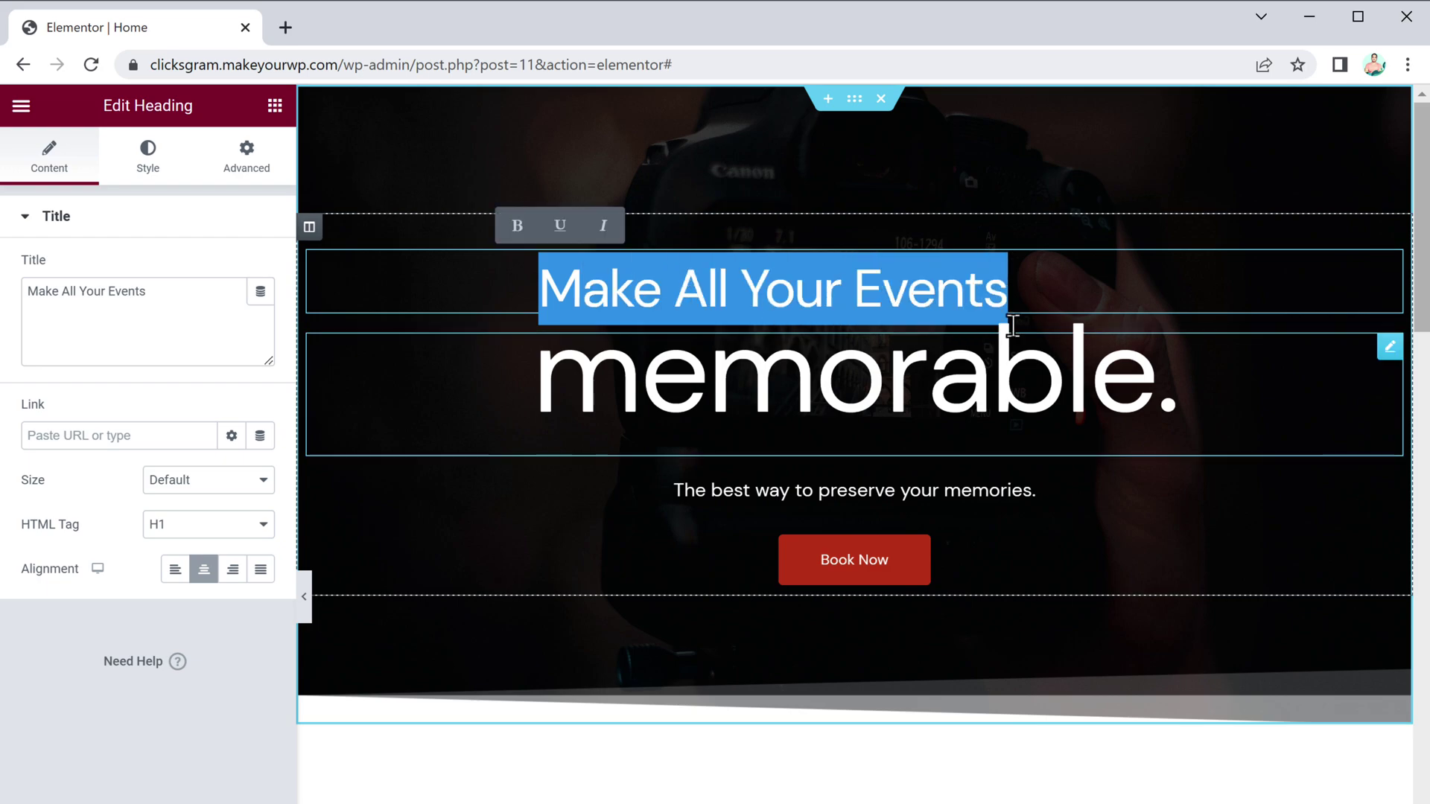
type("One stop")
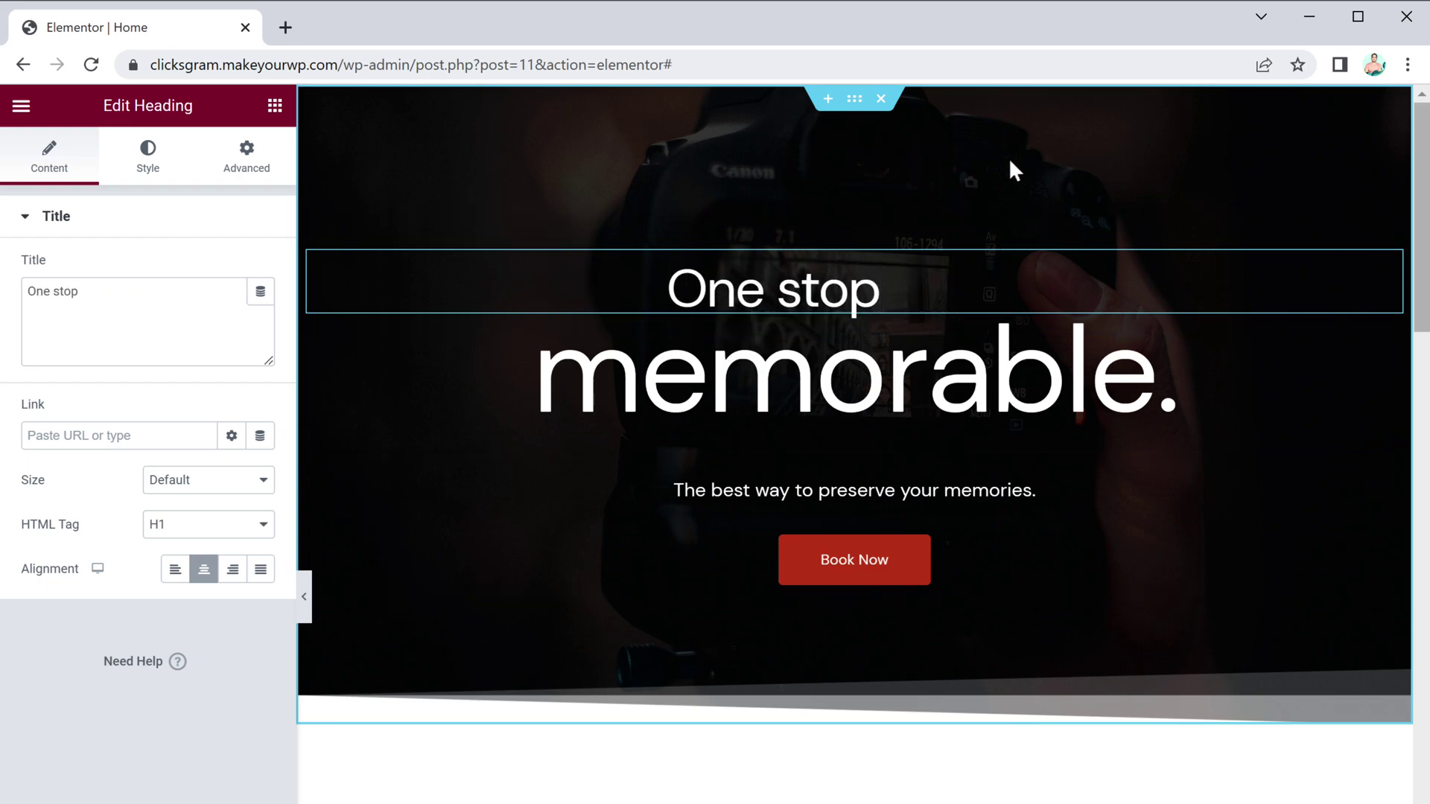
type("-shop for the")
left_click(549, 373)
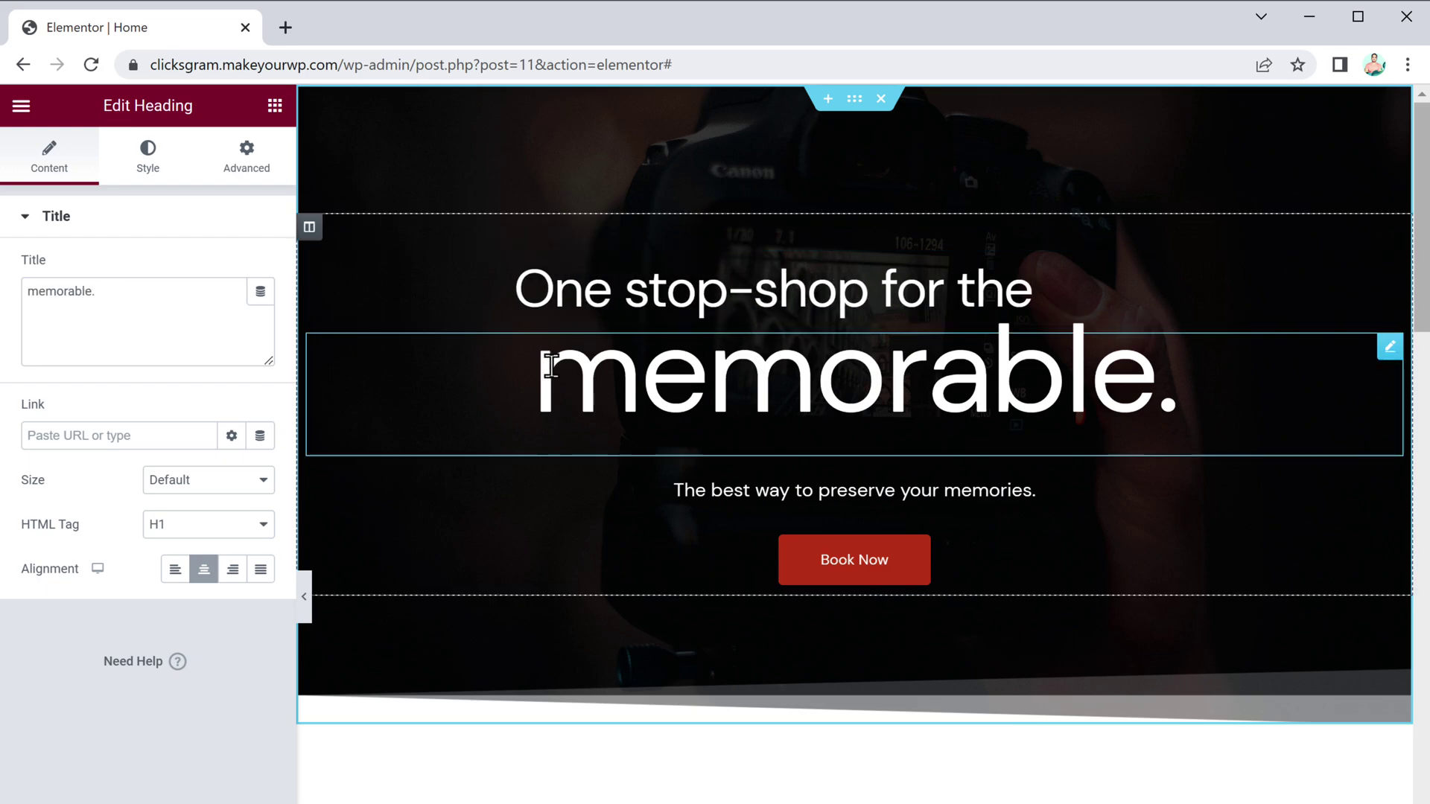
left_click_drag(544, 372, 1200, 313)
type("Best Pictures")
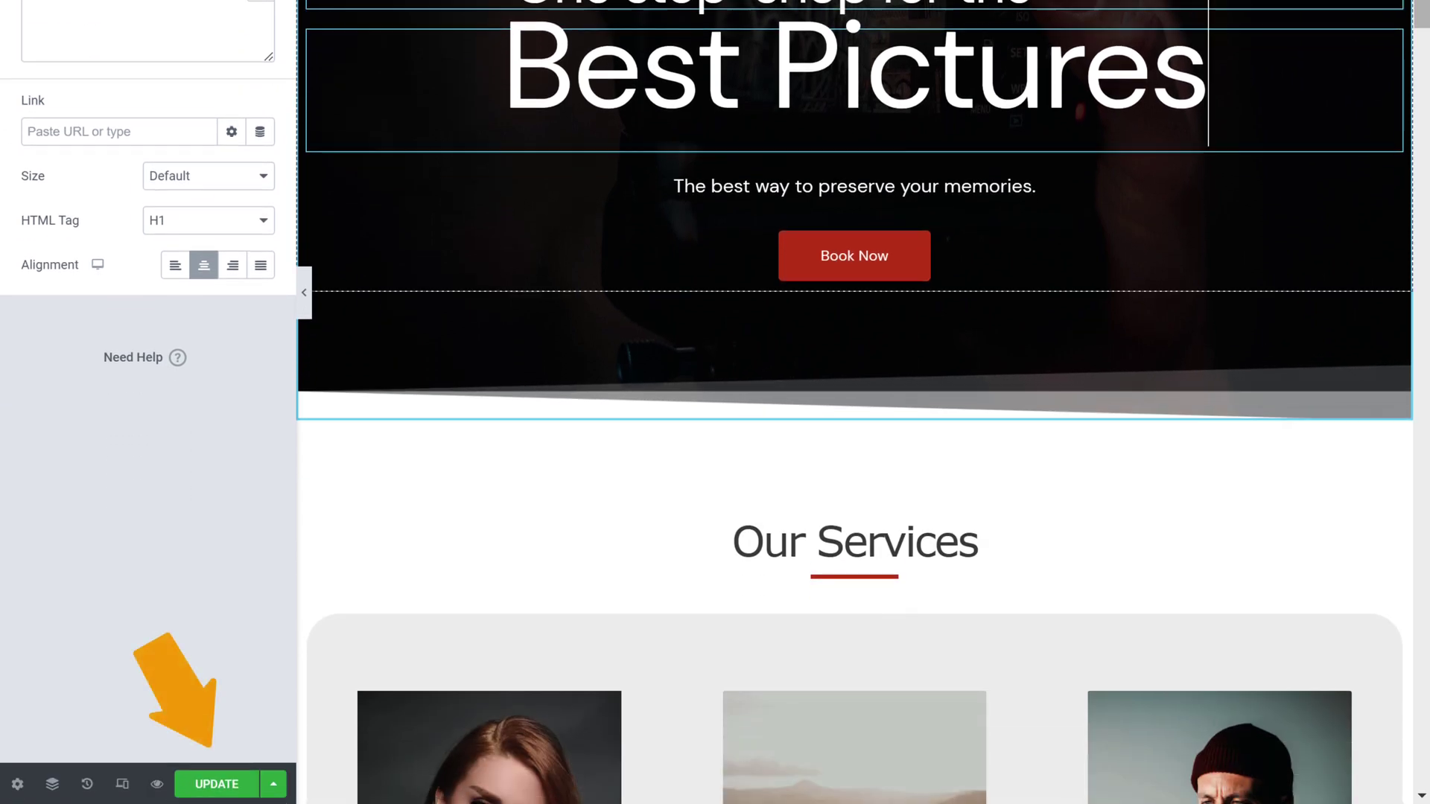
left_click(217, 790)
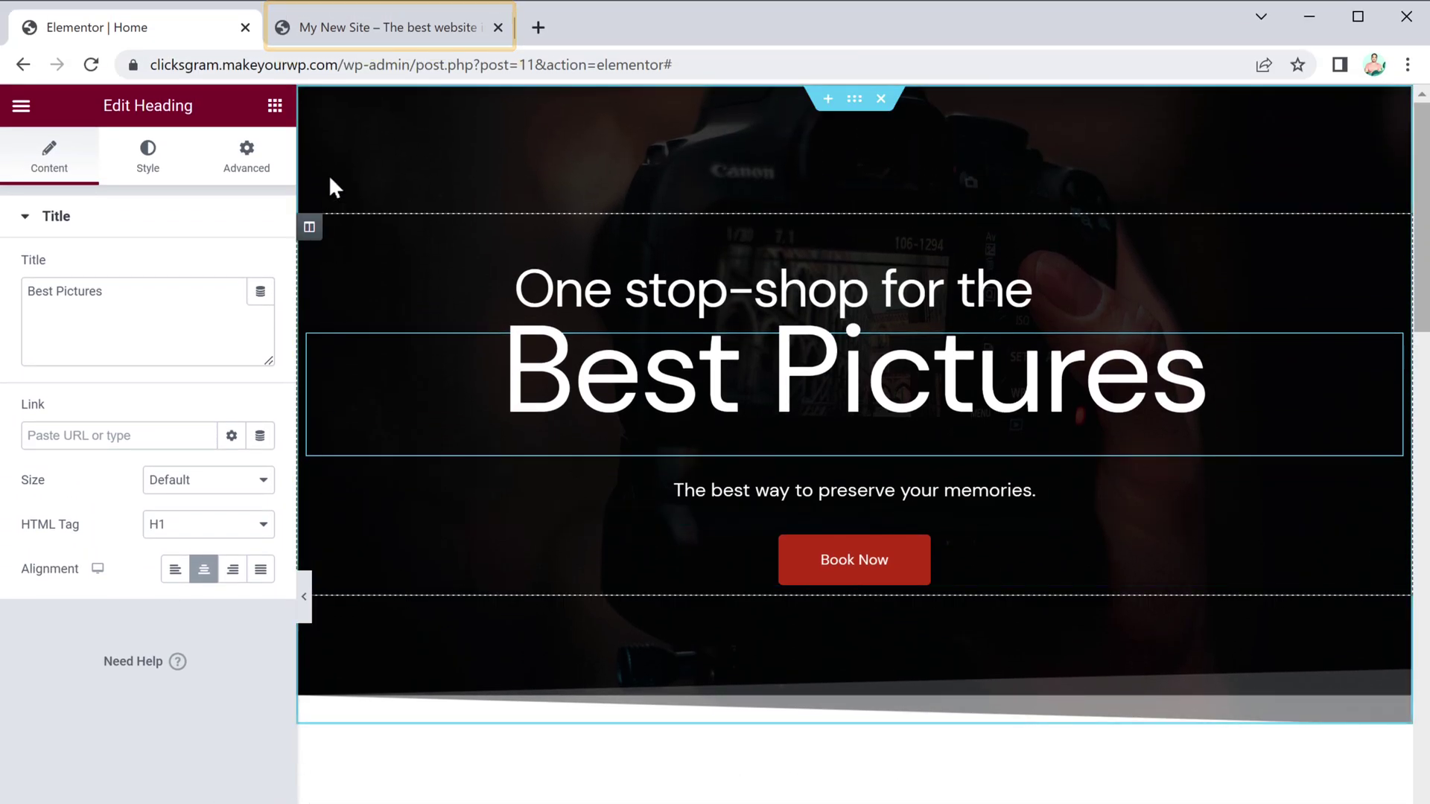
left_click(357, 41)
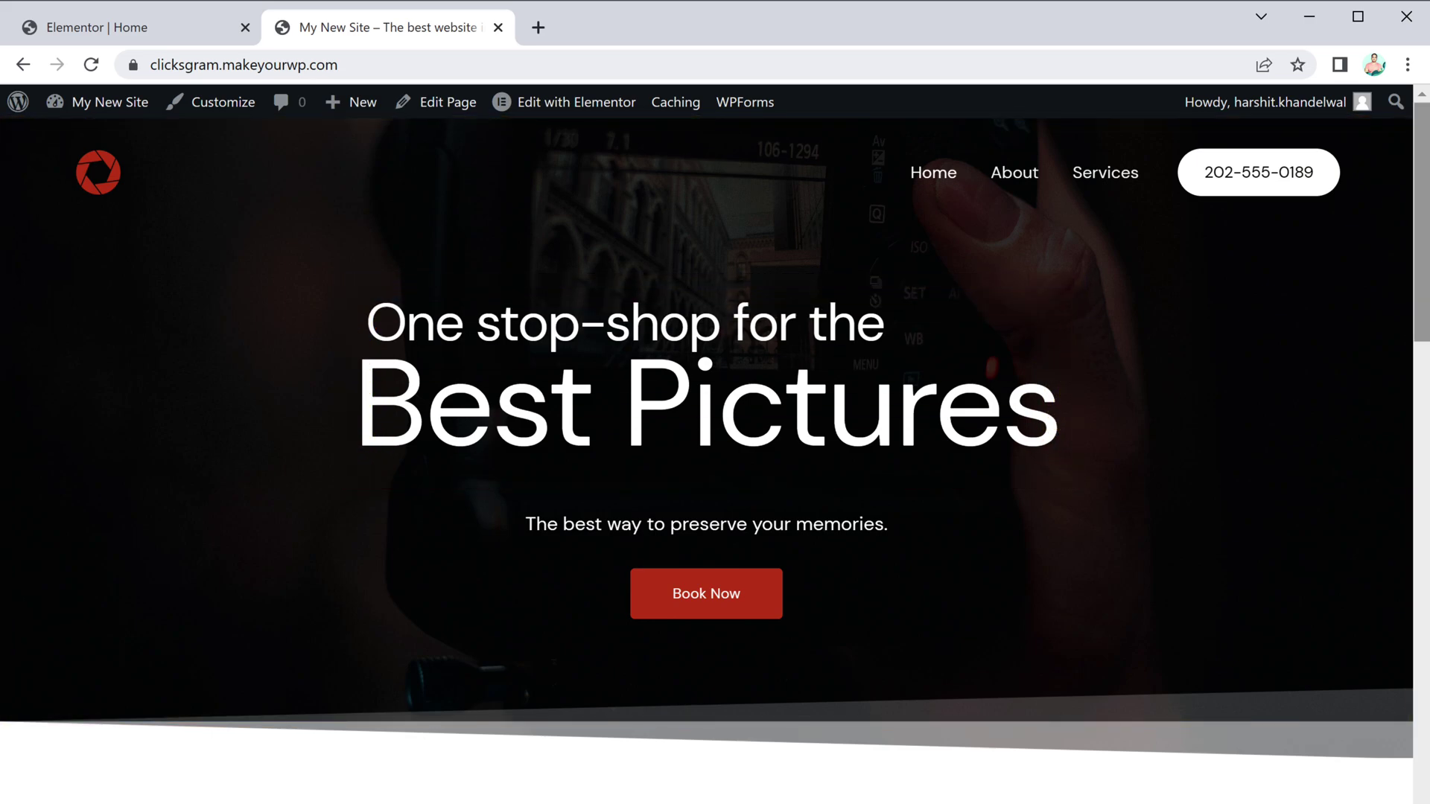
scroll(715, 447, "down", 10)
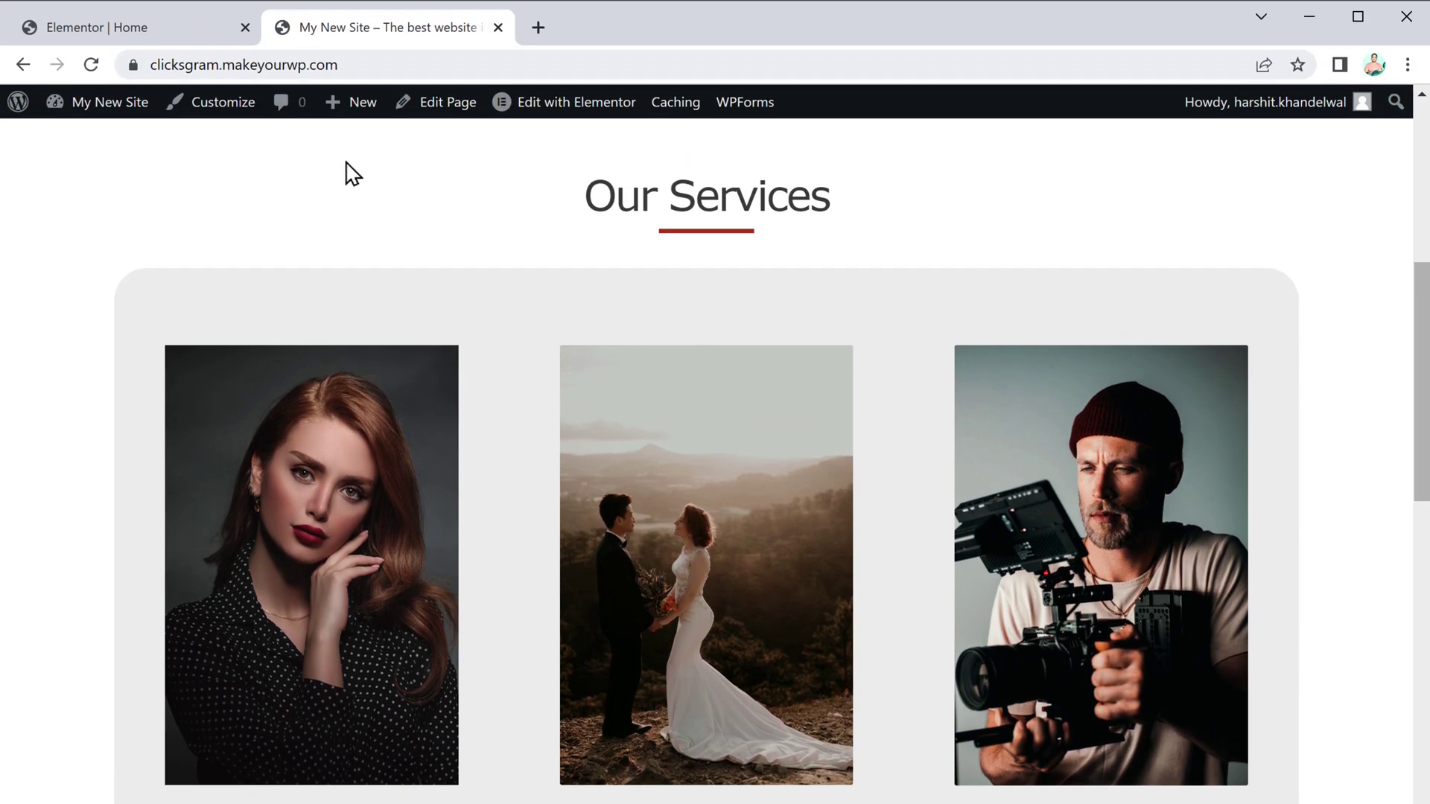
left_click(162, 31)
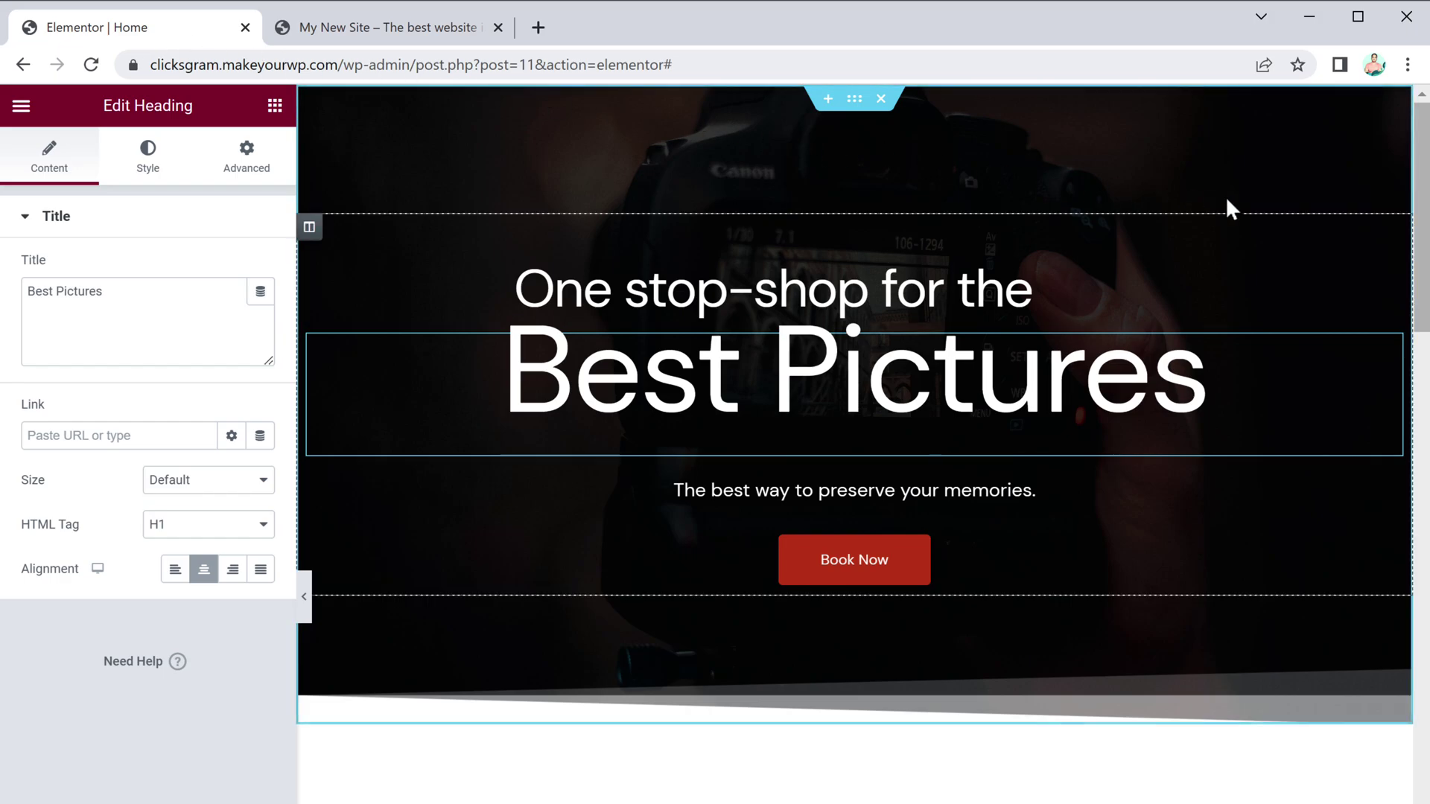
Swap the first service card's portrait image for the fashion photo of a woman in green
left_click_drag(1421, 233, 1415, 395)
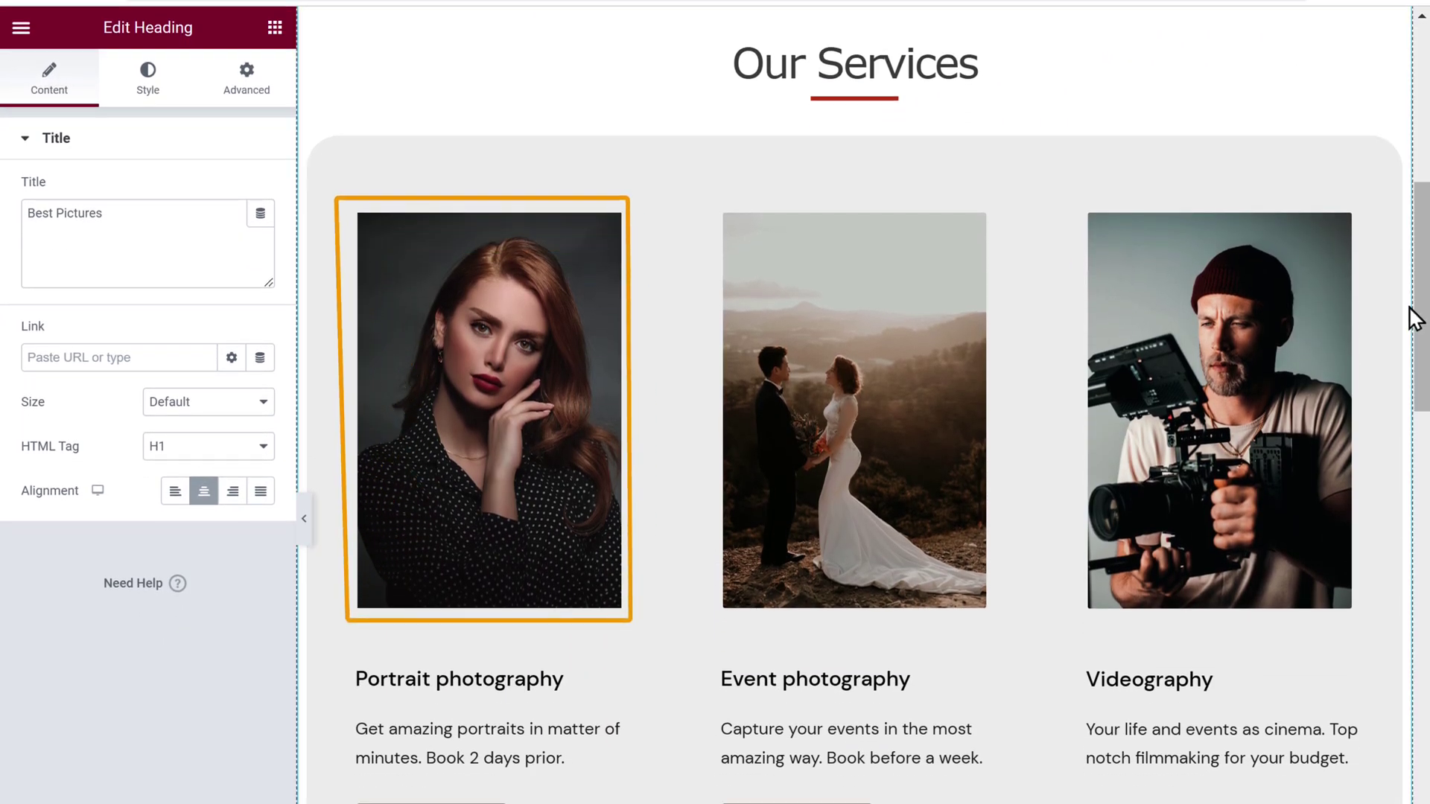
mouse_move(592, 280)
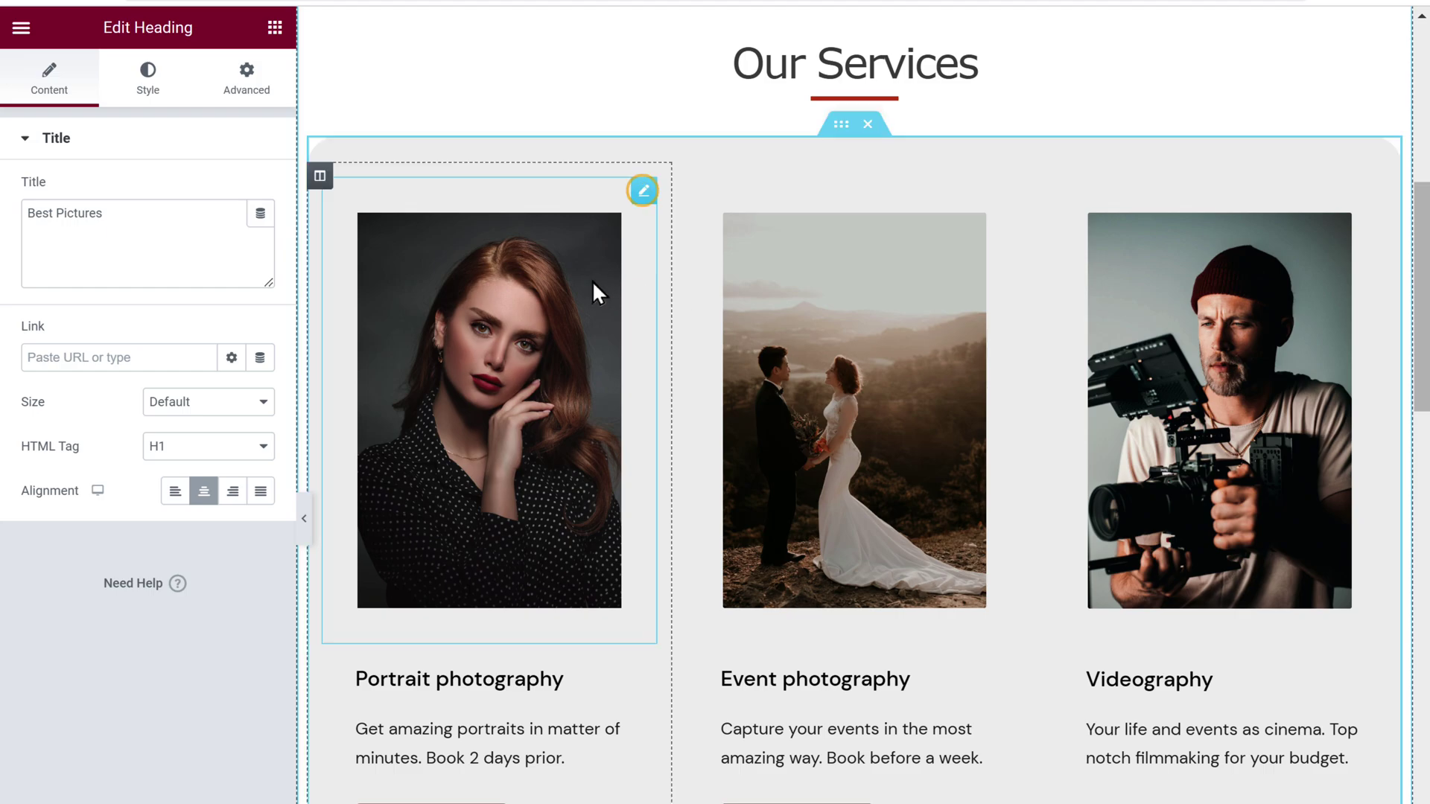
left_click(645, 192)
mouse_move(177, 298)
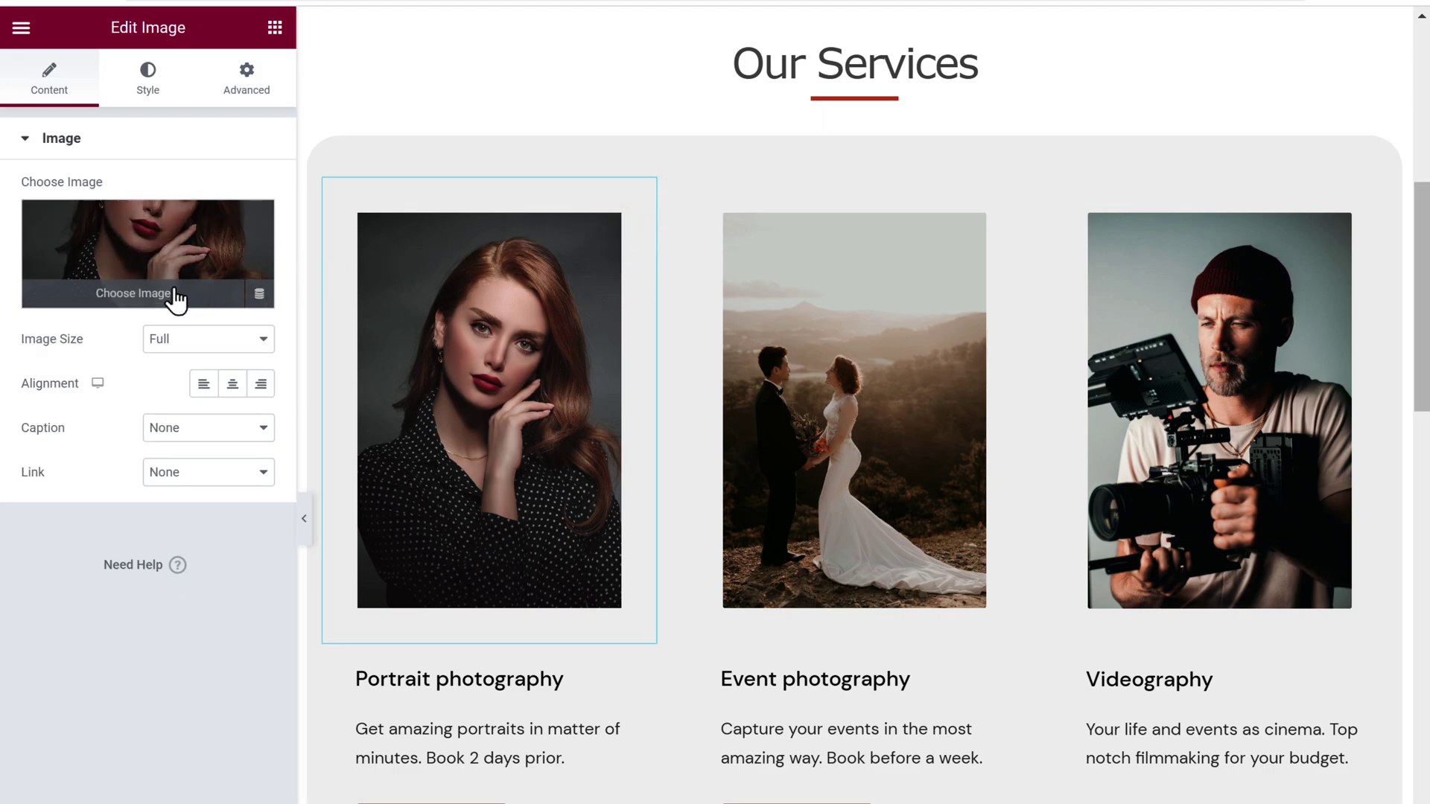
left_click(133, 298)
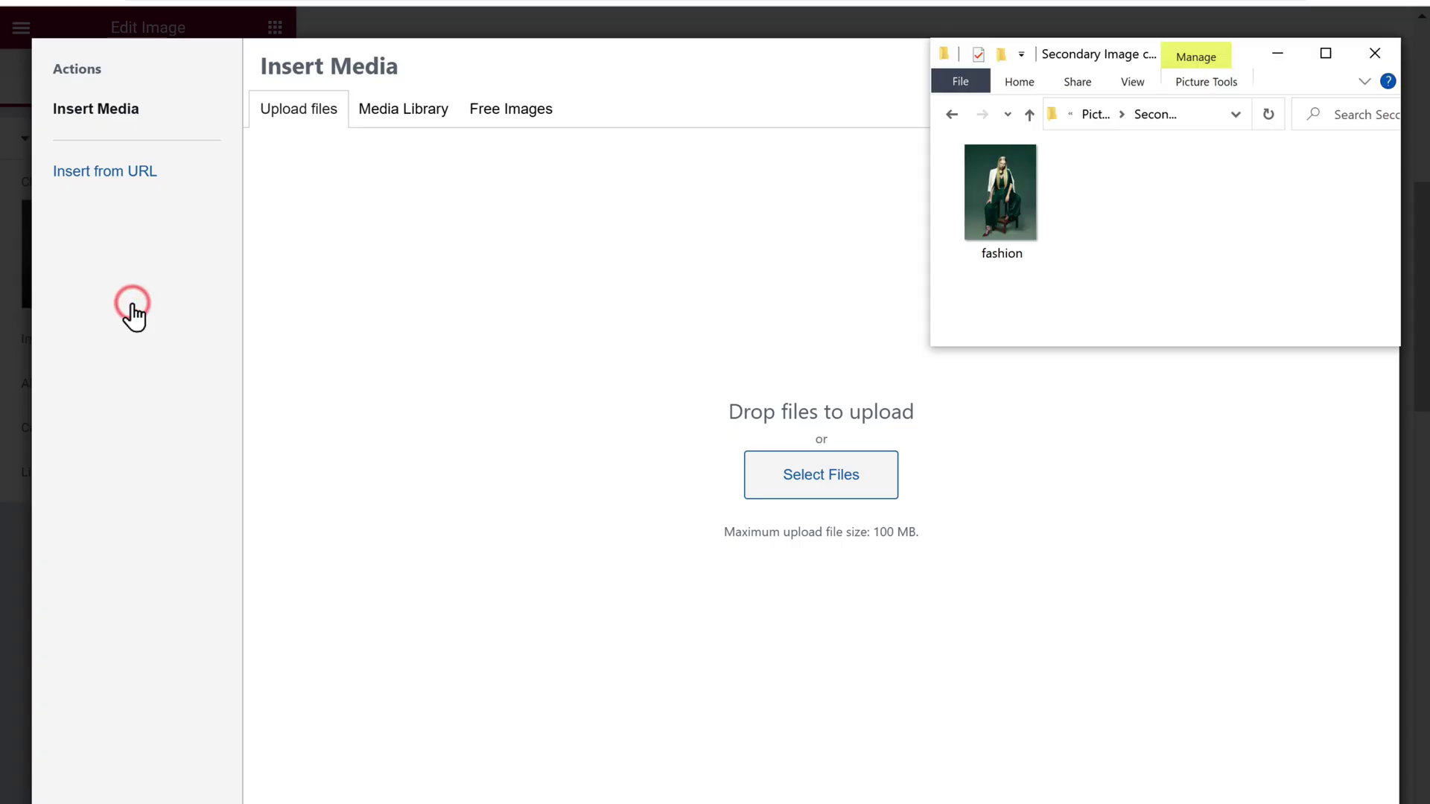
left_click_drag(989, 227, 803, 339)
left_click_drag(803, 339, 803, 340)
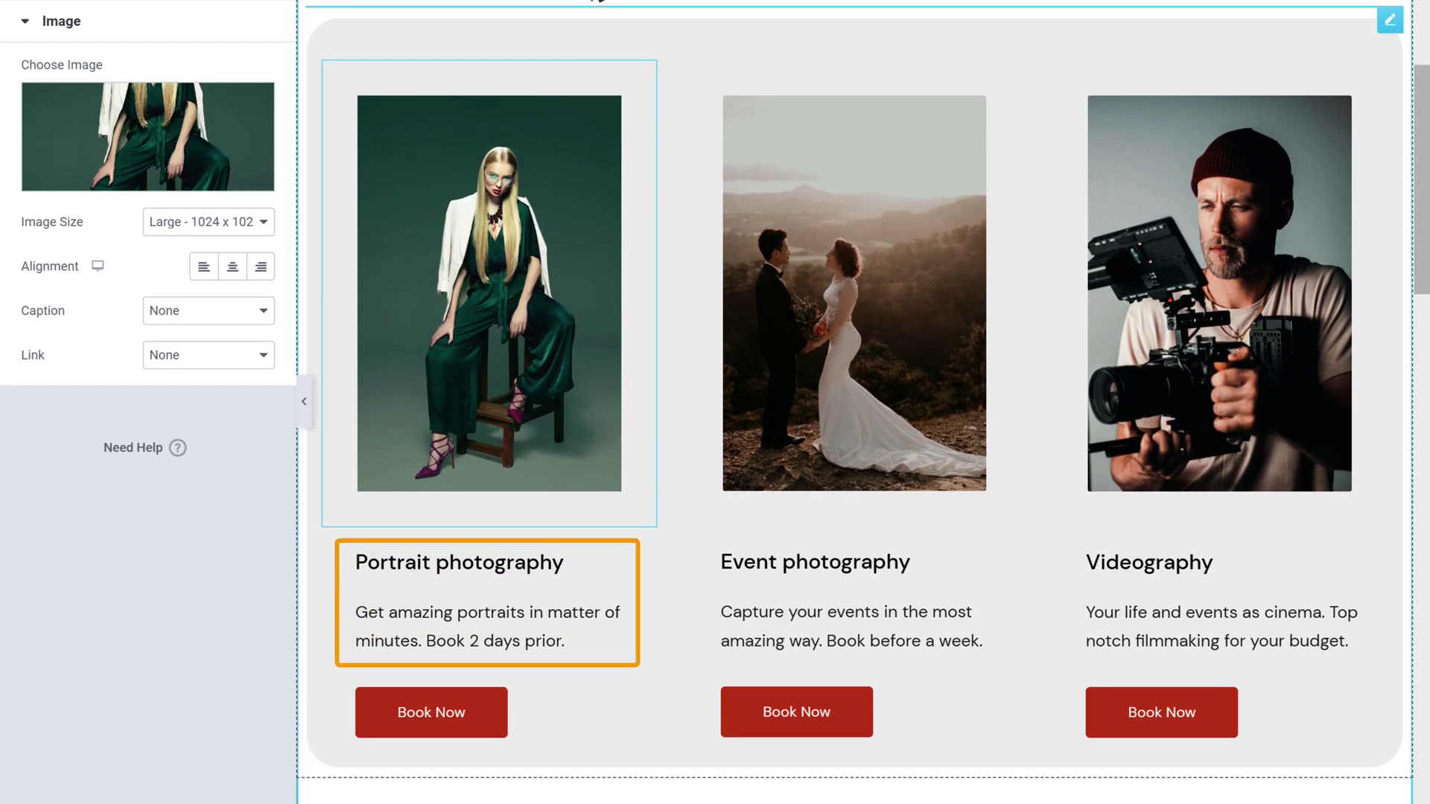
Retitle the 'Portrait photography' card as 'Fashion Photography' and update the page
left_click(357, 561)
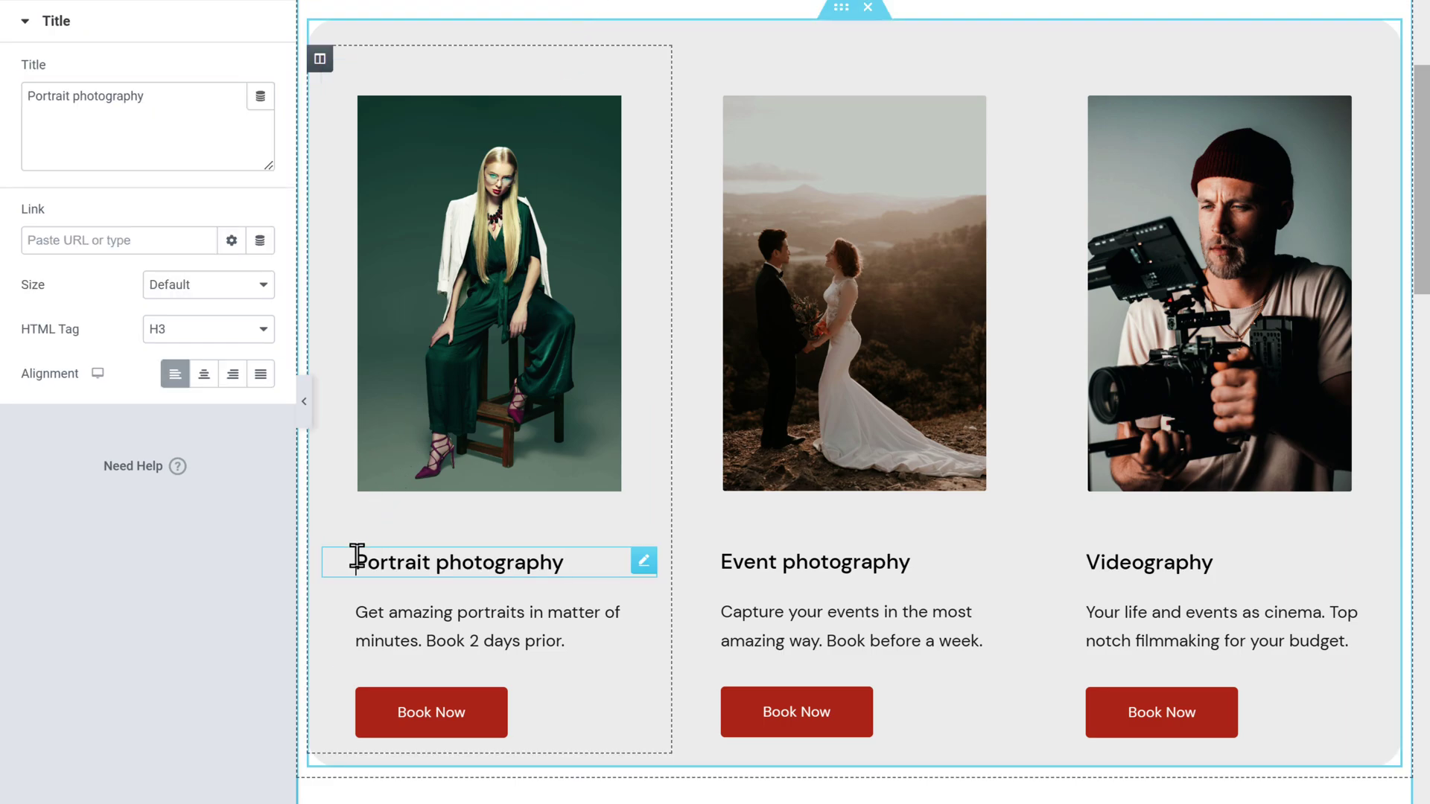
left_click_drag(358, 561, 568, 576)
type("Fashion")
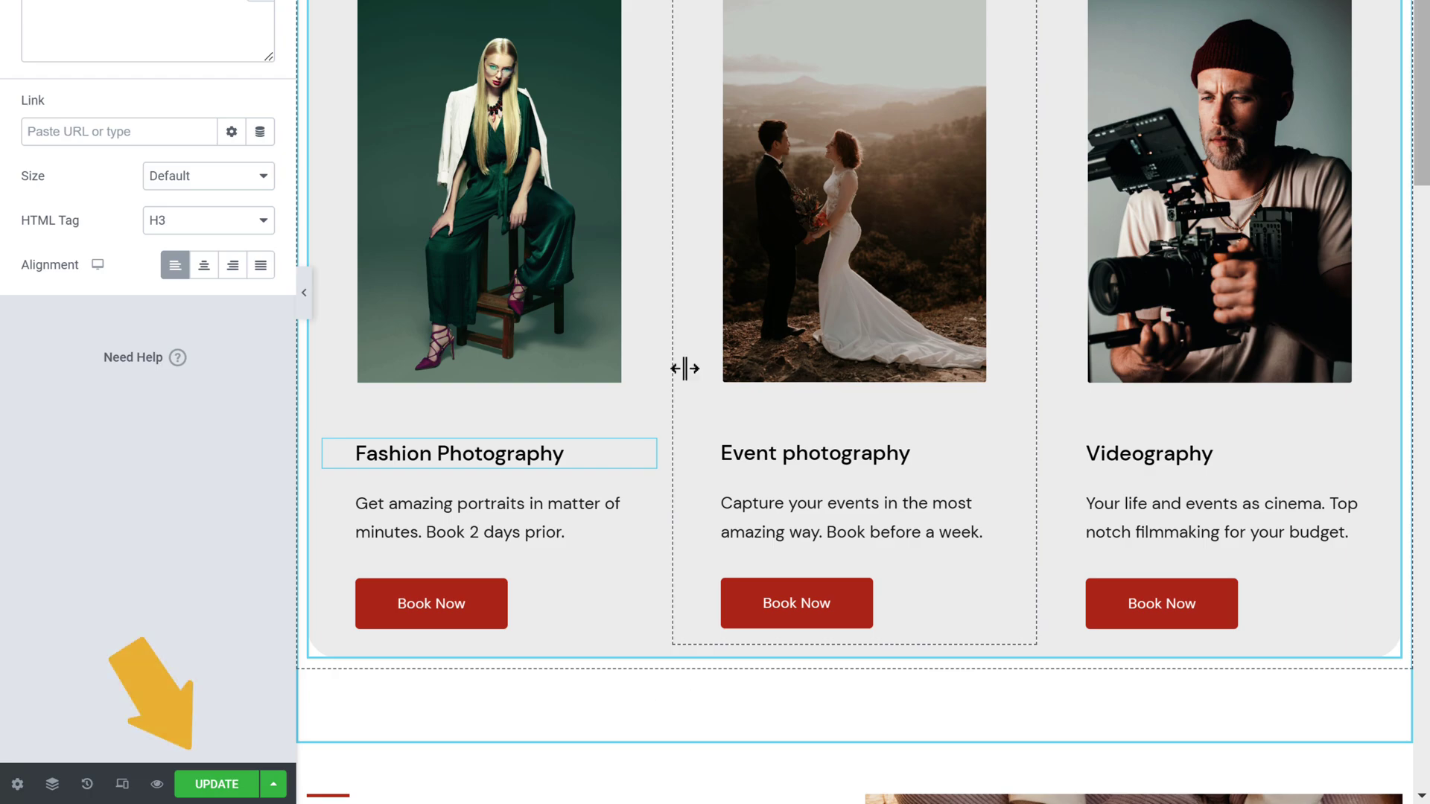
left_click(209, 792)
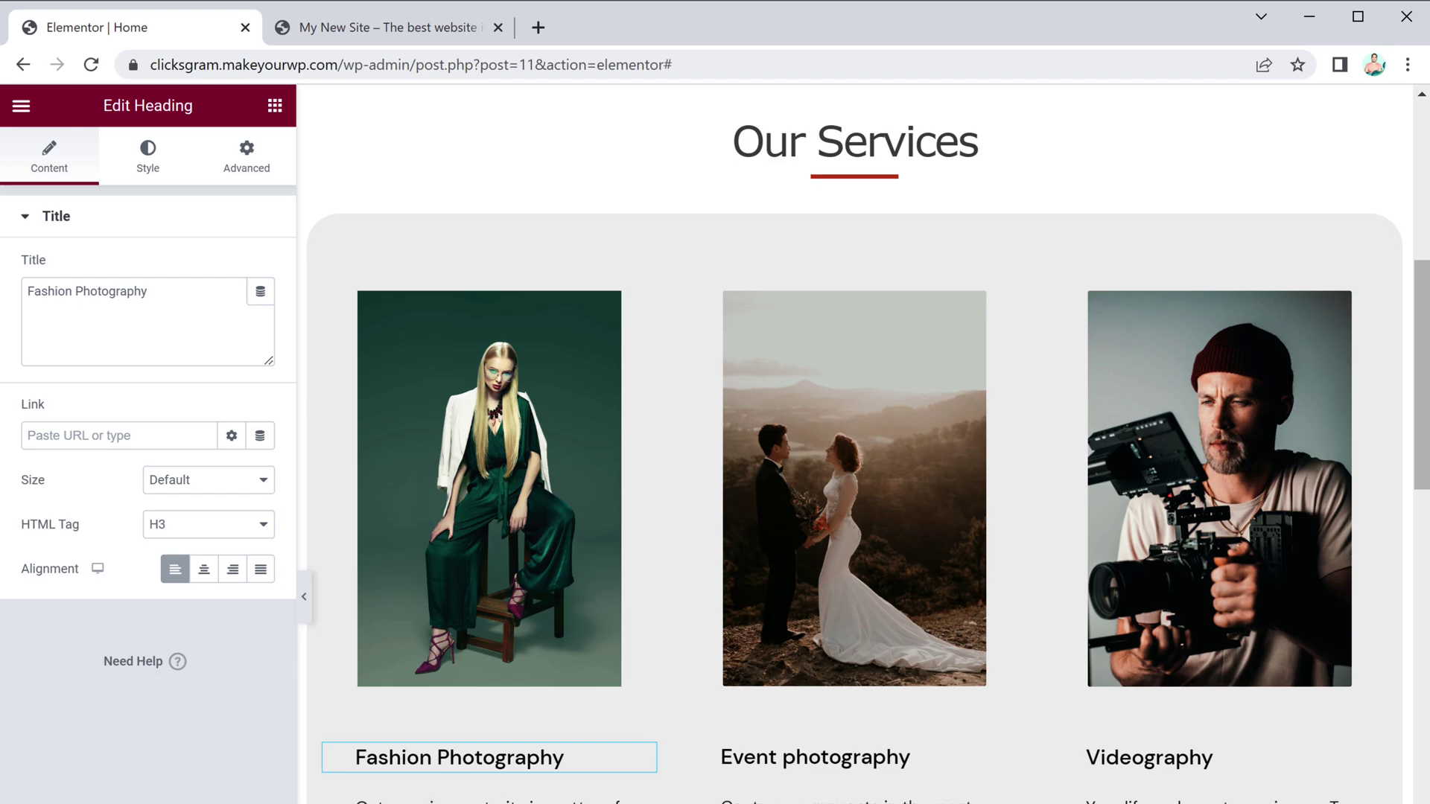
Reload the live My New Site home page to show the updated Fashion Photography card
left_click(385, 40)
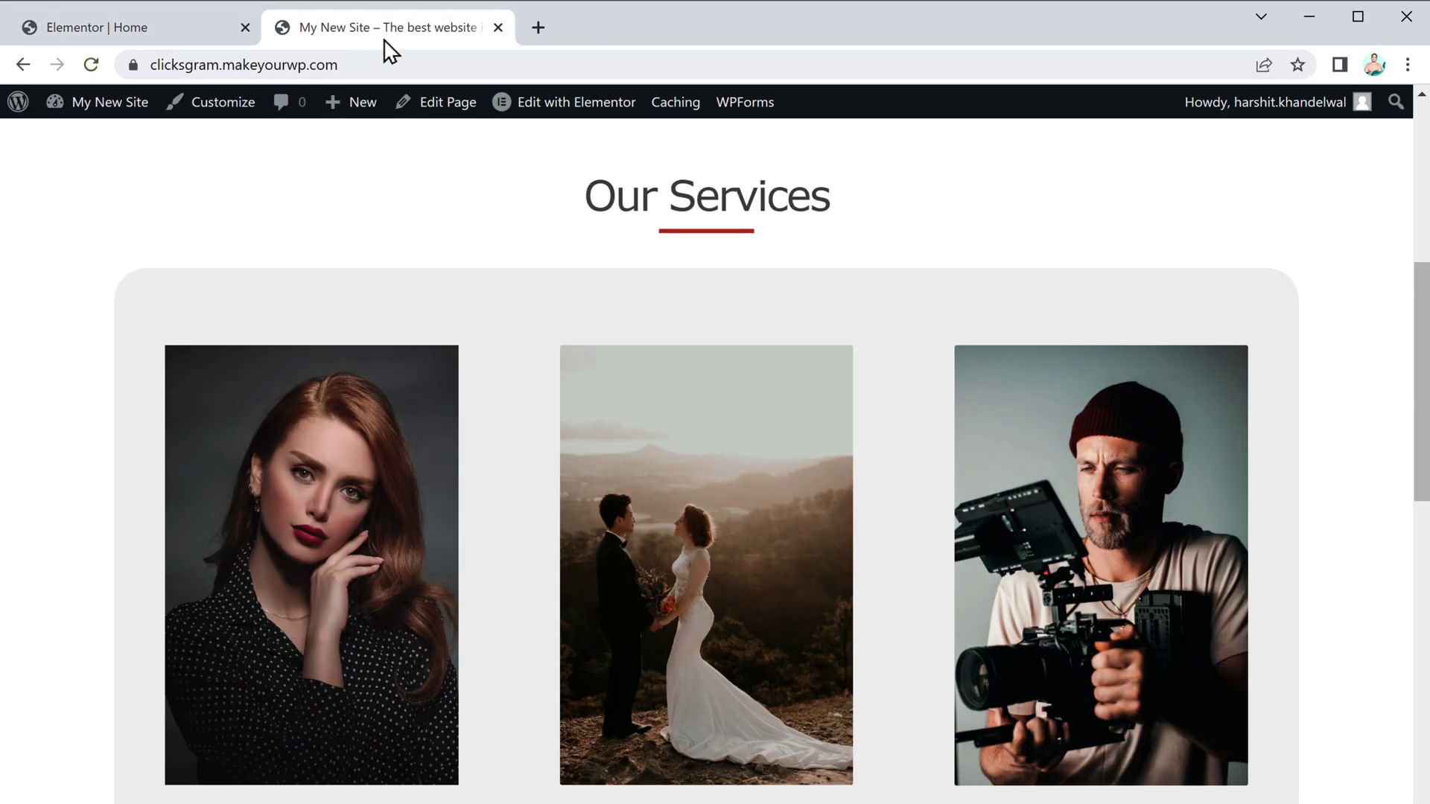
left_click(93, 66)
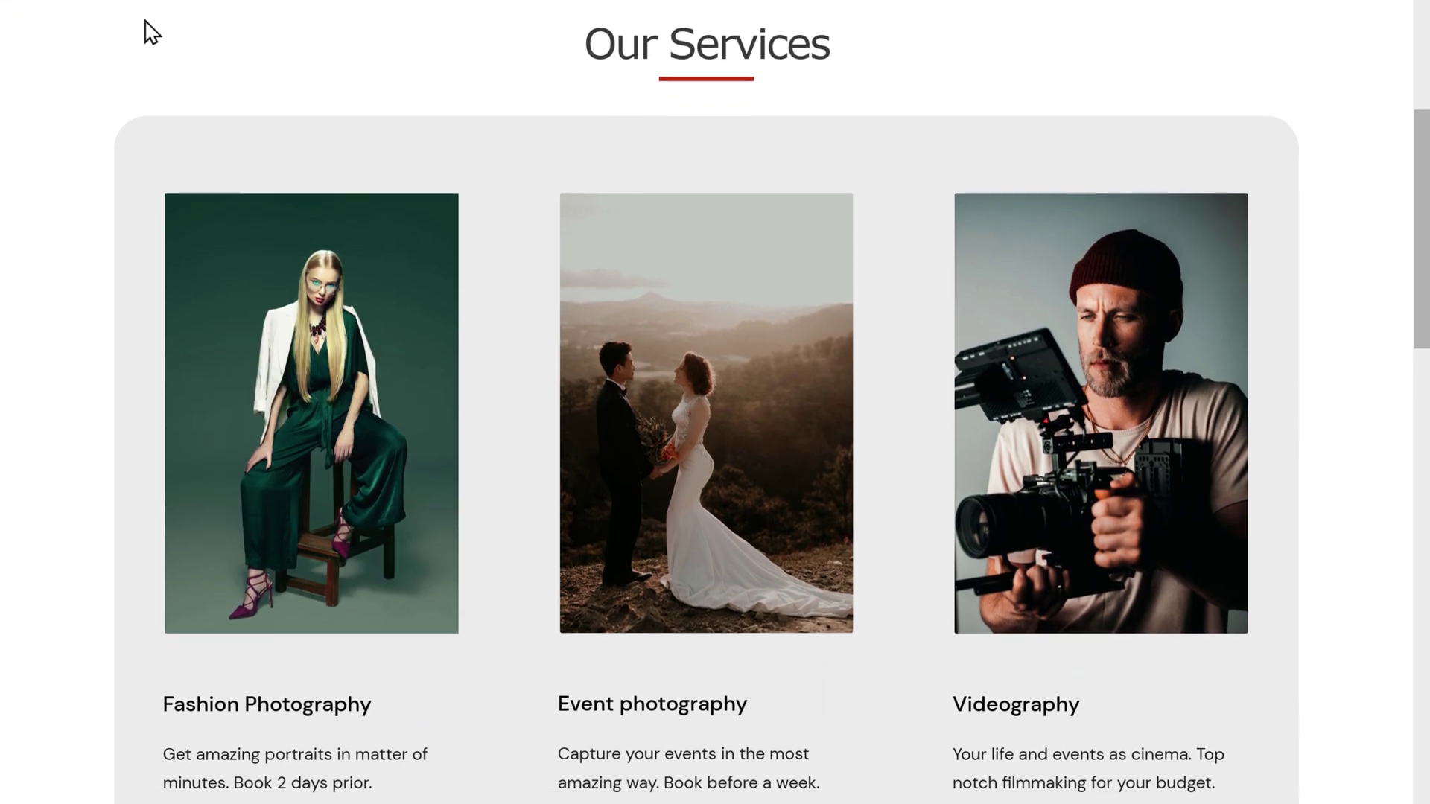
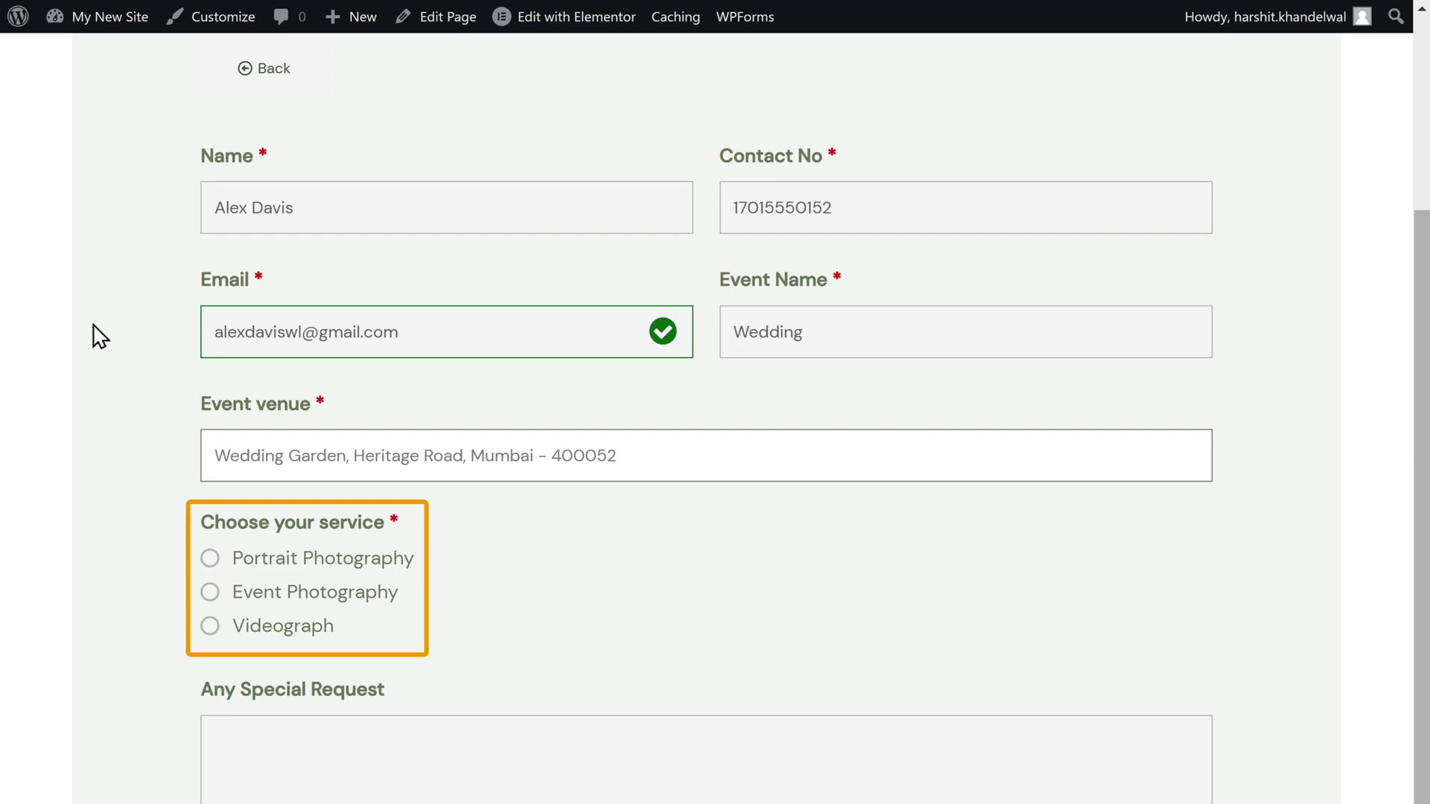
Book Event Photography with a special request to additionally avail a video shoot for the event
scroll(119, 332, "down", 3)
left_click(210, 375)
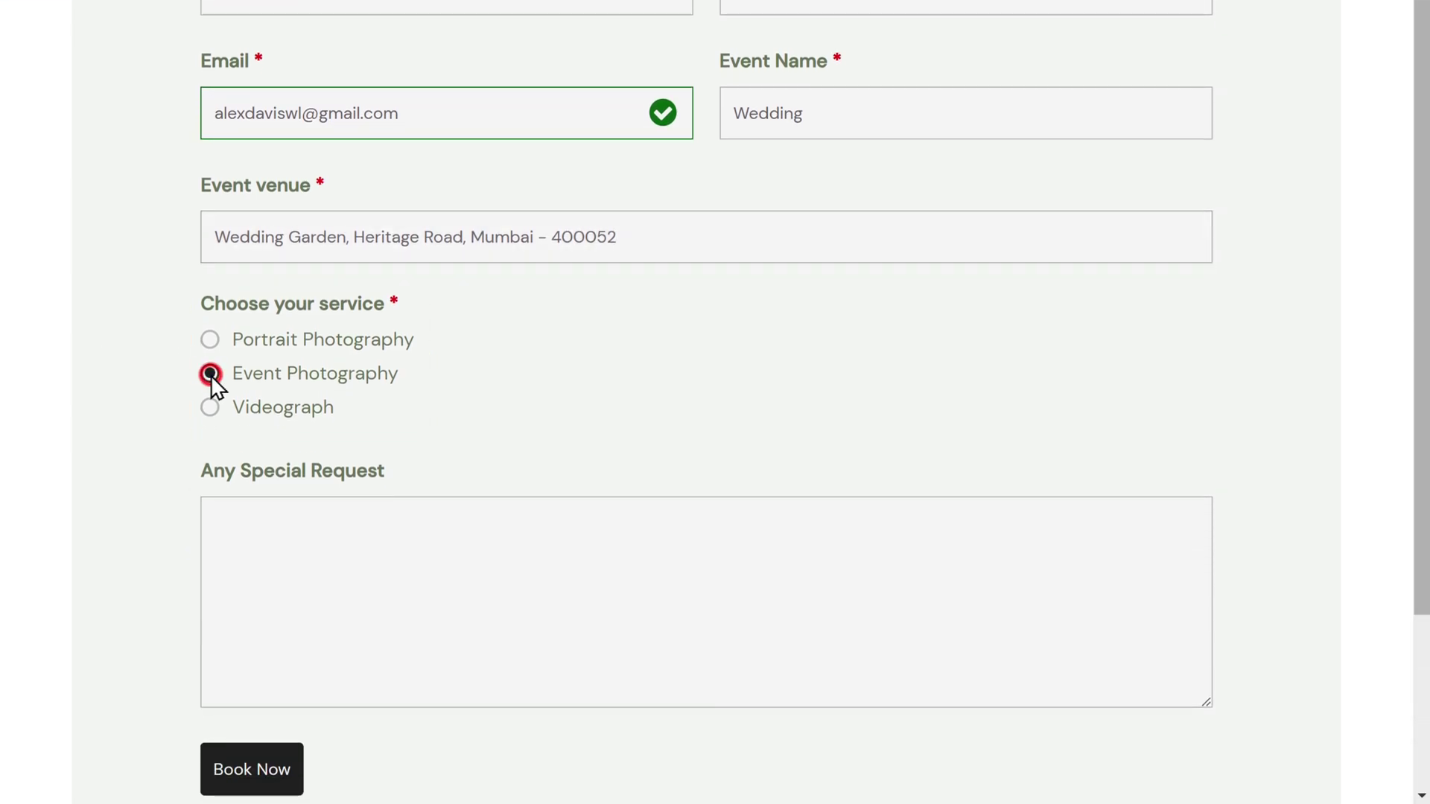
key("Tab")
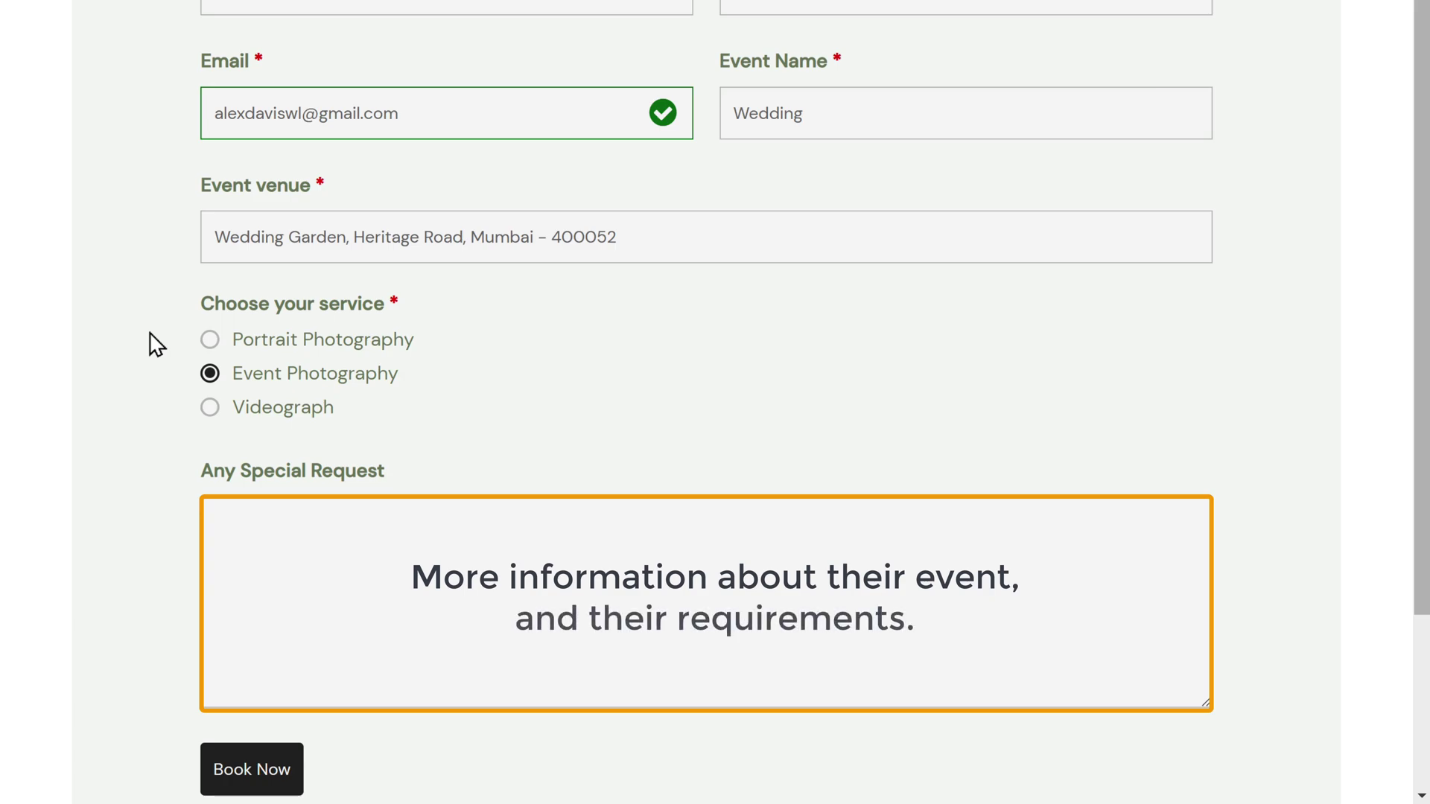
left_click(265, 517)
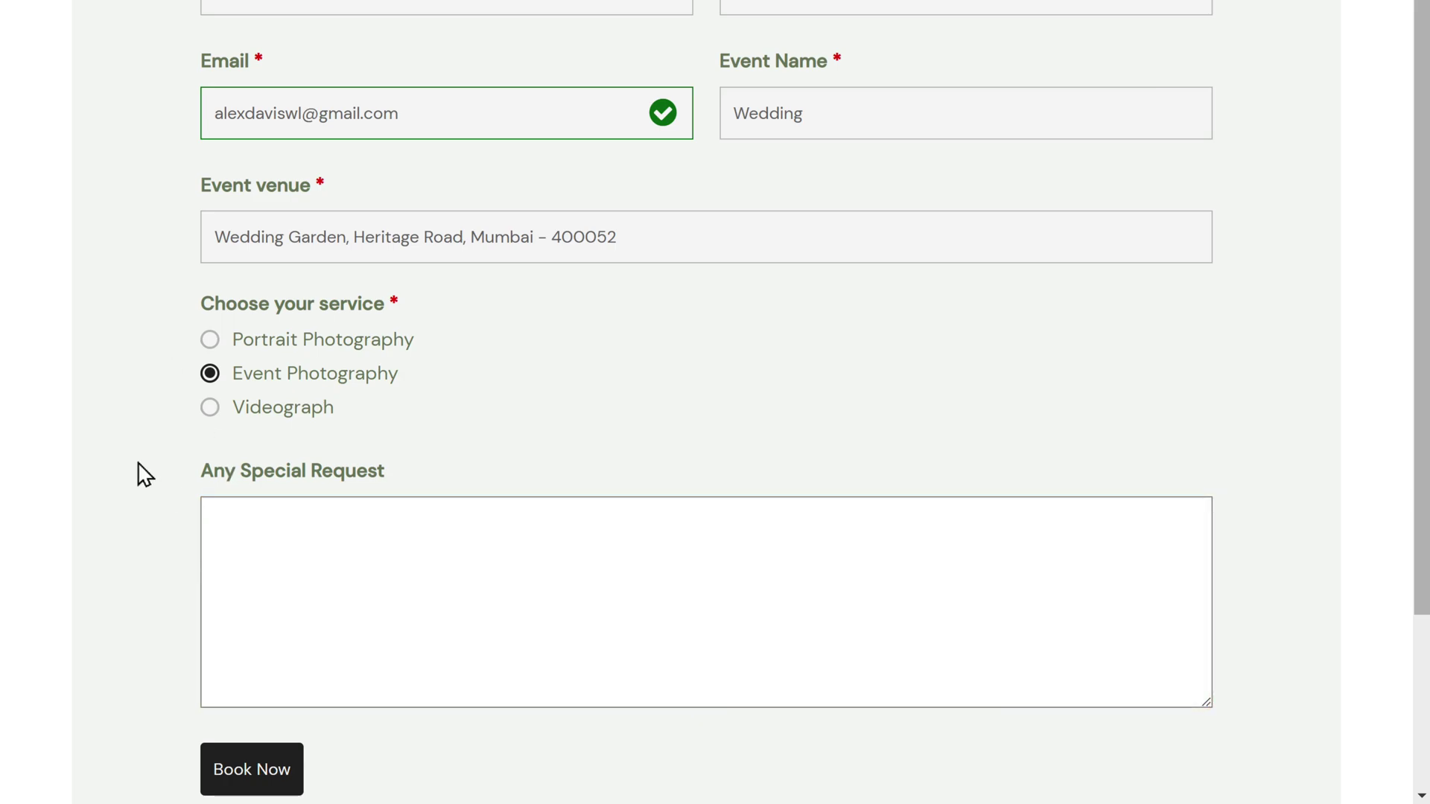
type("We would like to additionally avail video shoot for the event")
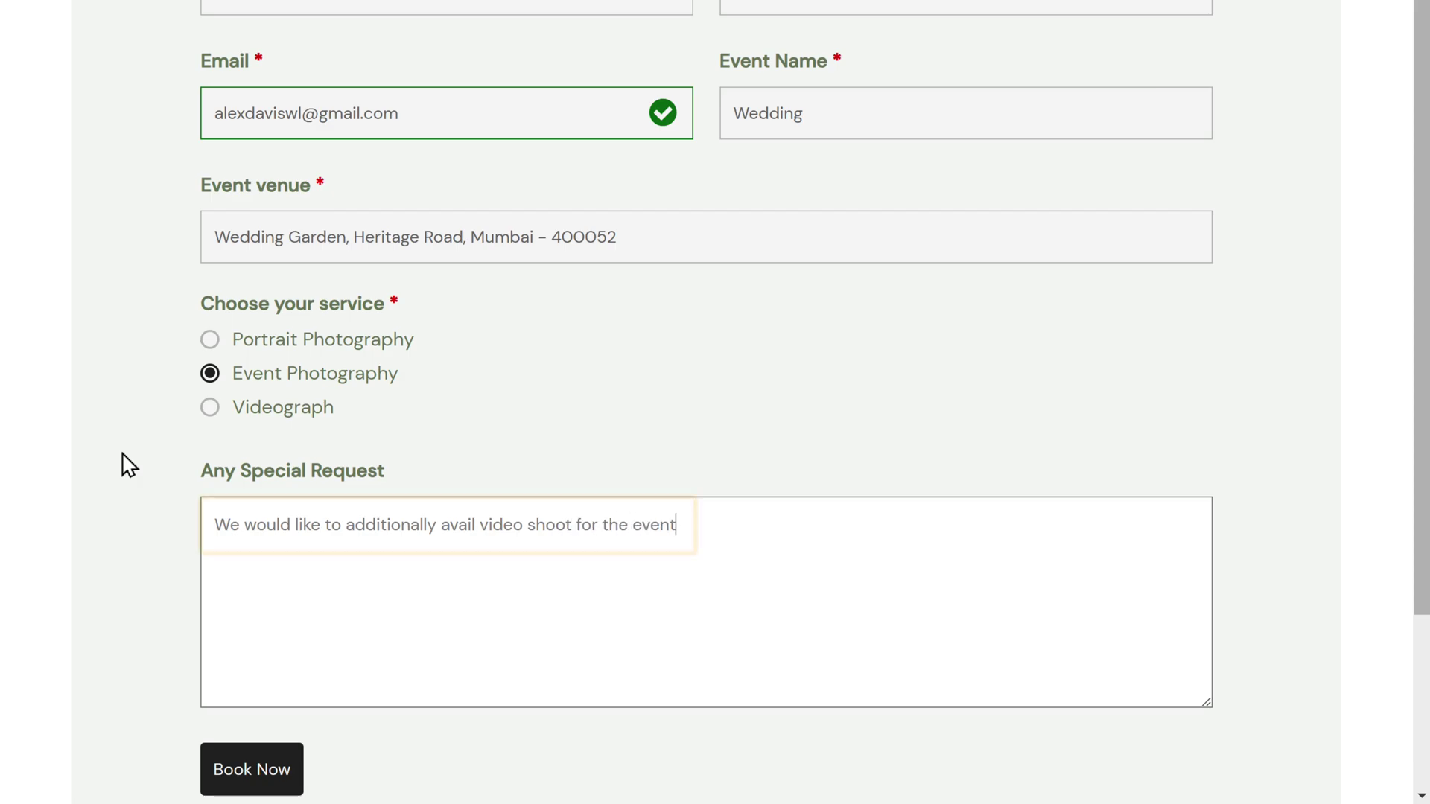
scroll(129, 466, "down", 3)
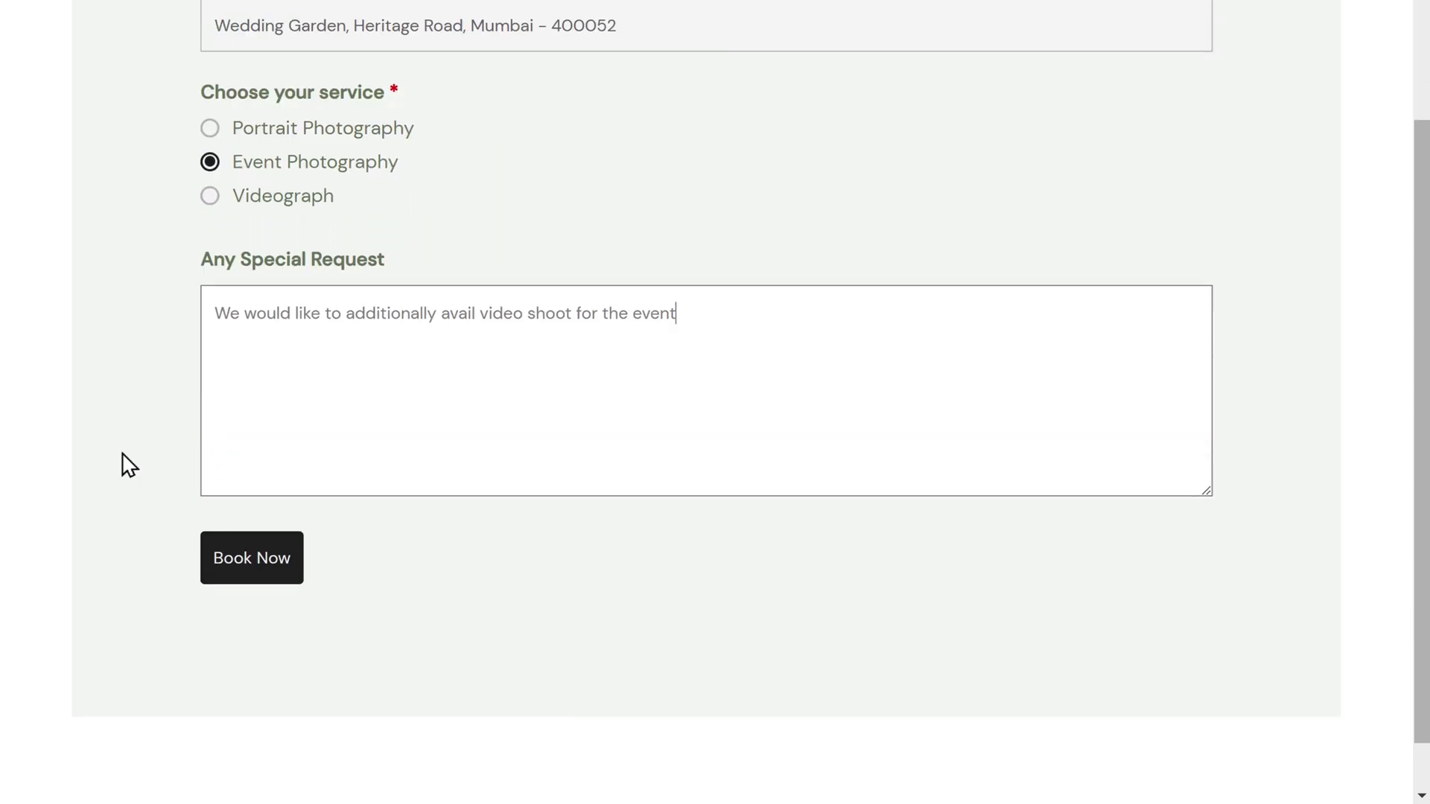
left_click(240, 575)
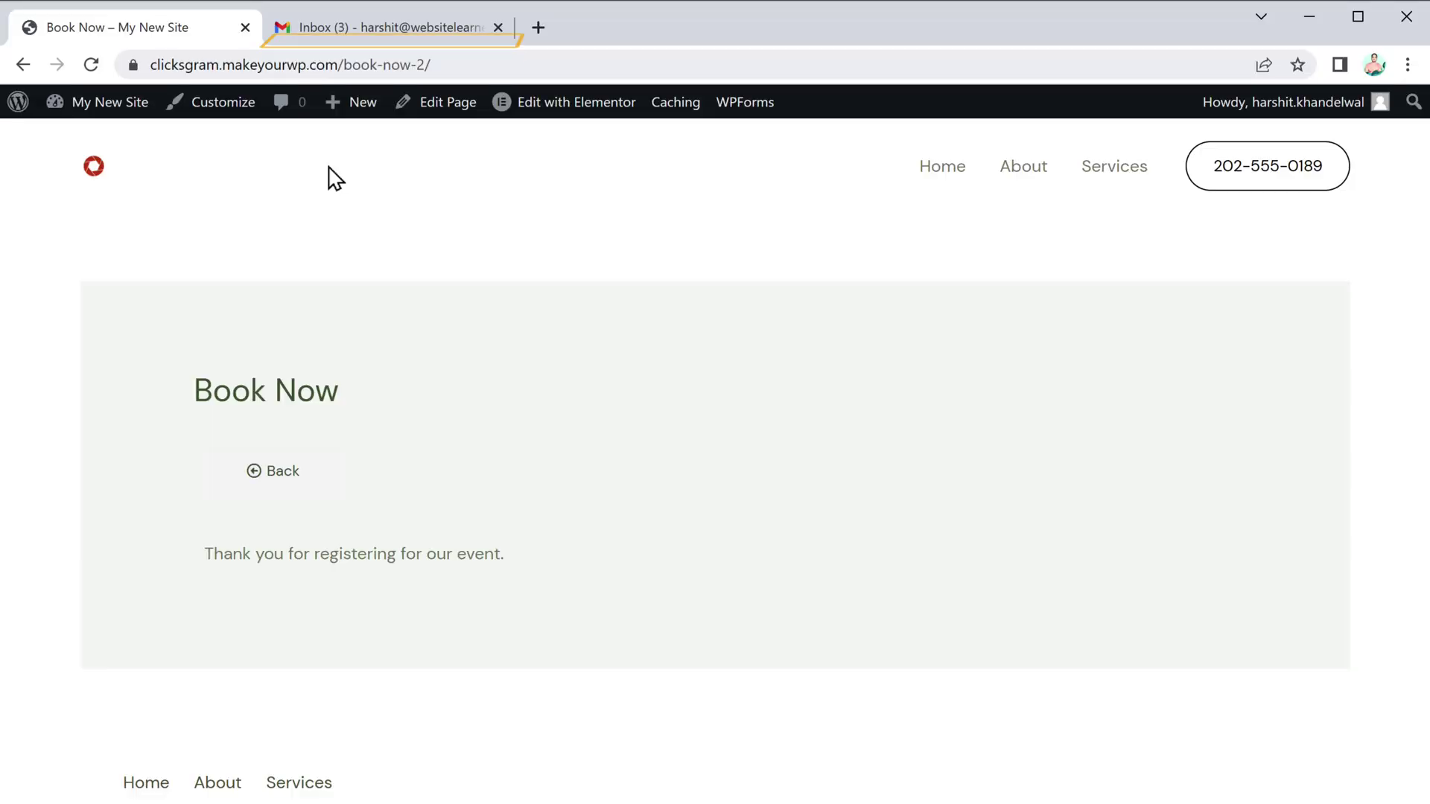
Check the New Event Registration email in Gmail, then return to the My New Site tab
left_click(354, 41)
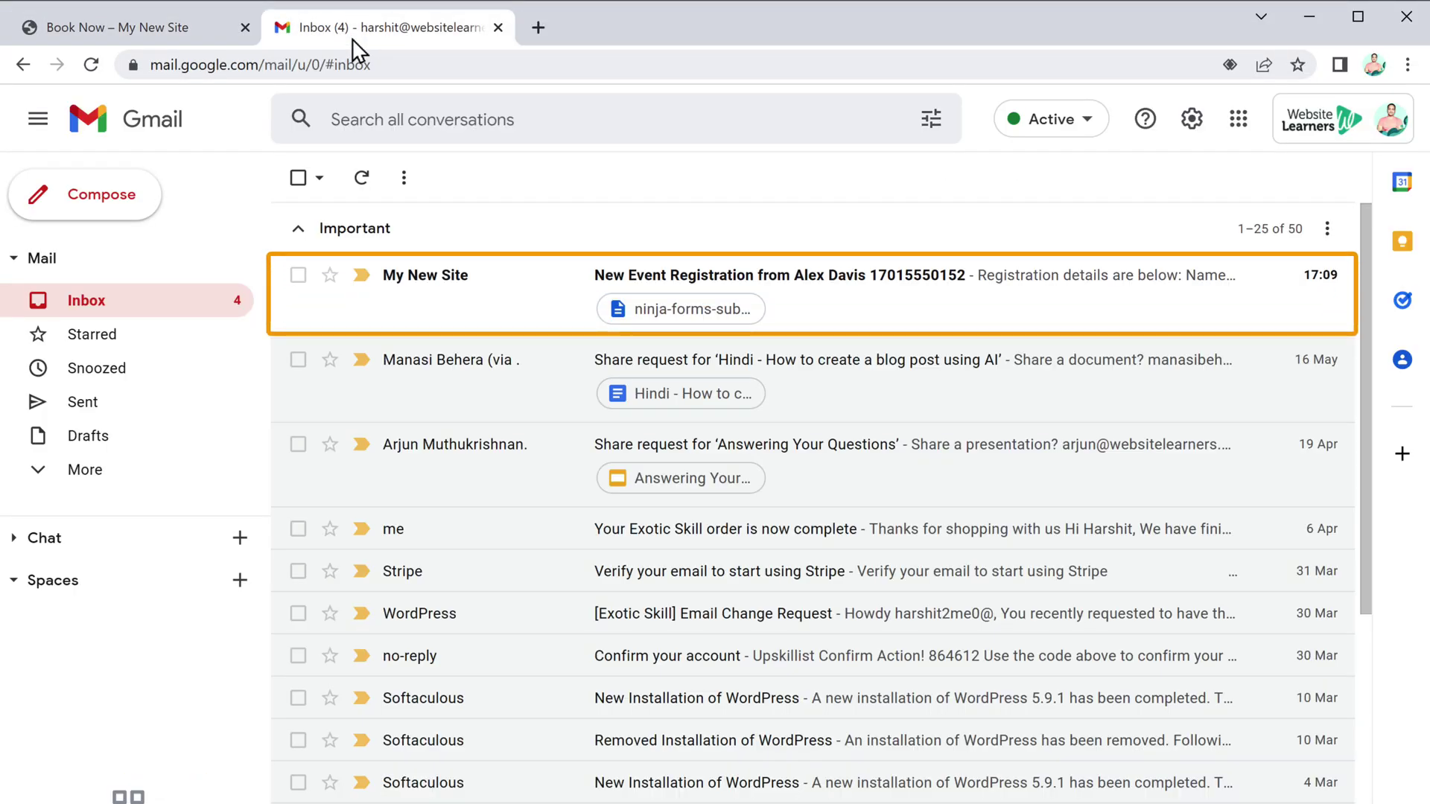
left_click(523, 294)
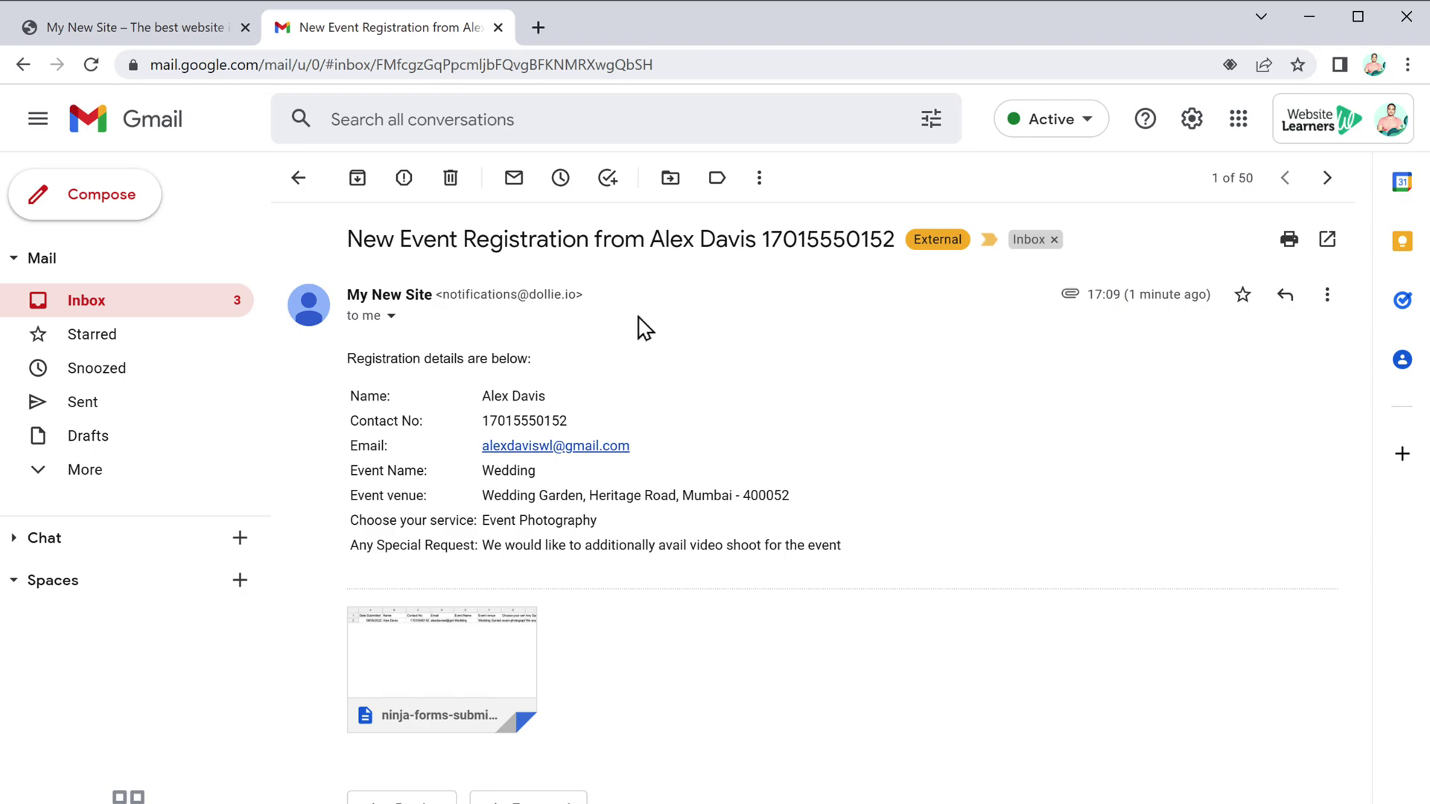
left_click(127, 31)
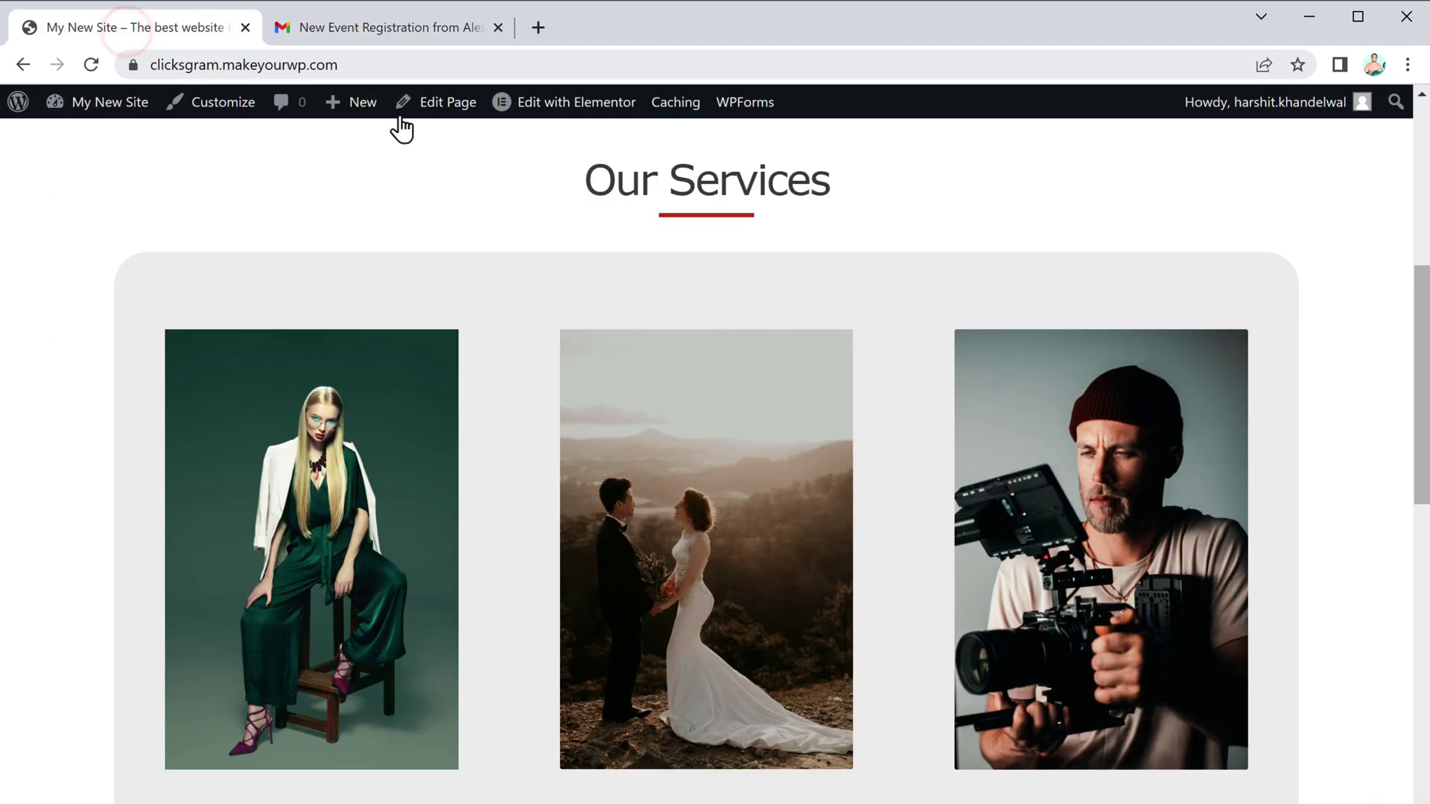
Browse the homepage Portfolio gallery, then go to New Photo Gallery > All Photo Gallery
left_click_drag(1419, 357, 1421, 752)
scroll(1366, 568, "down", 2)
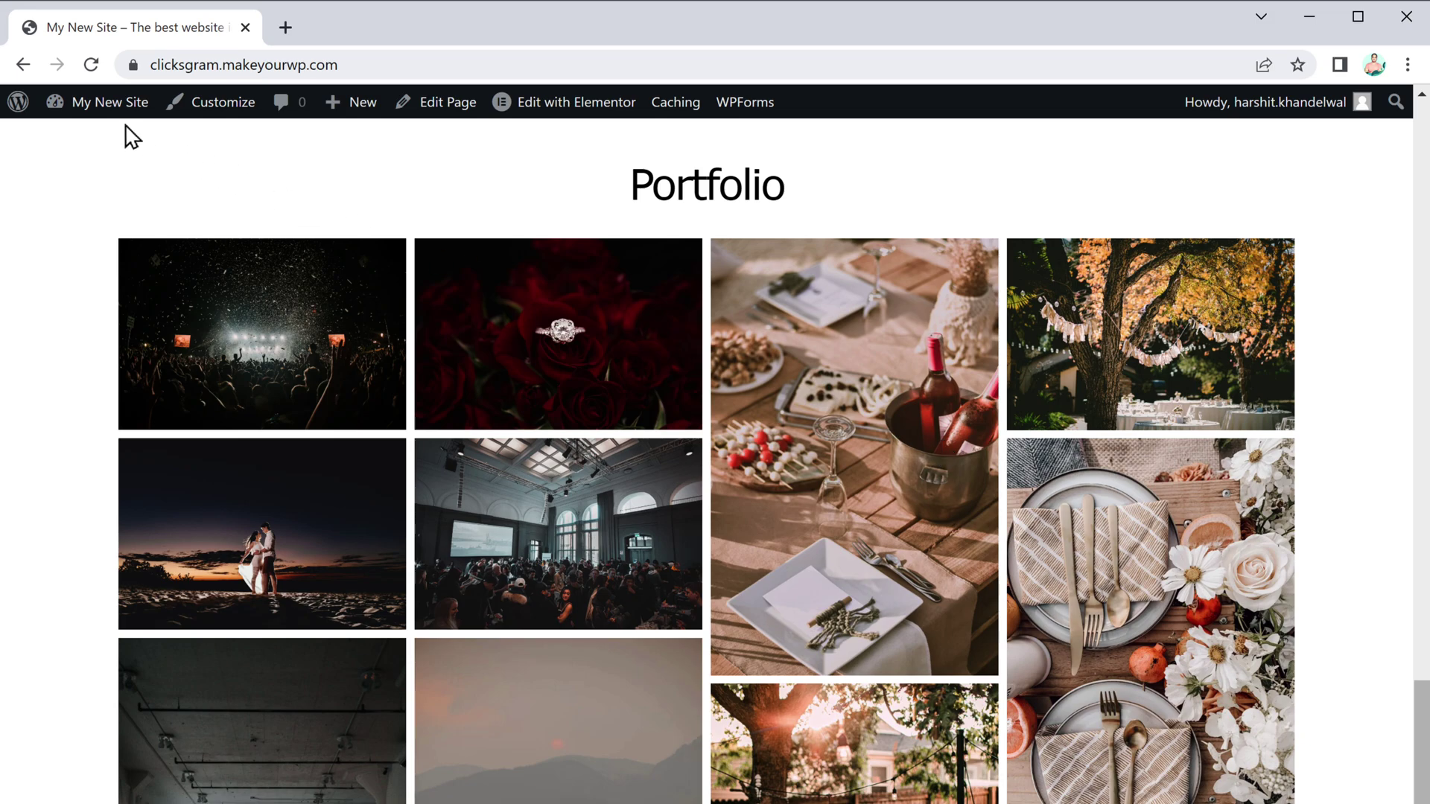
mouse_move(101, 118)
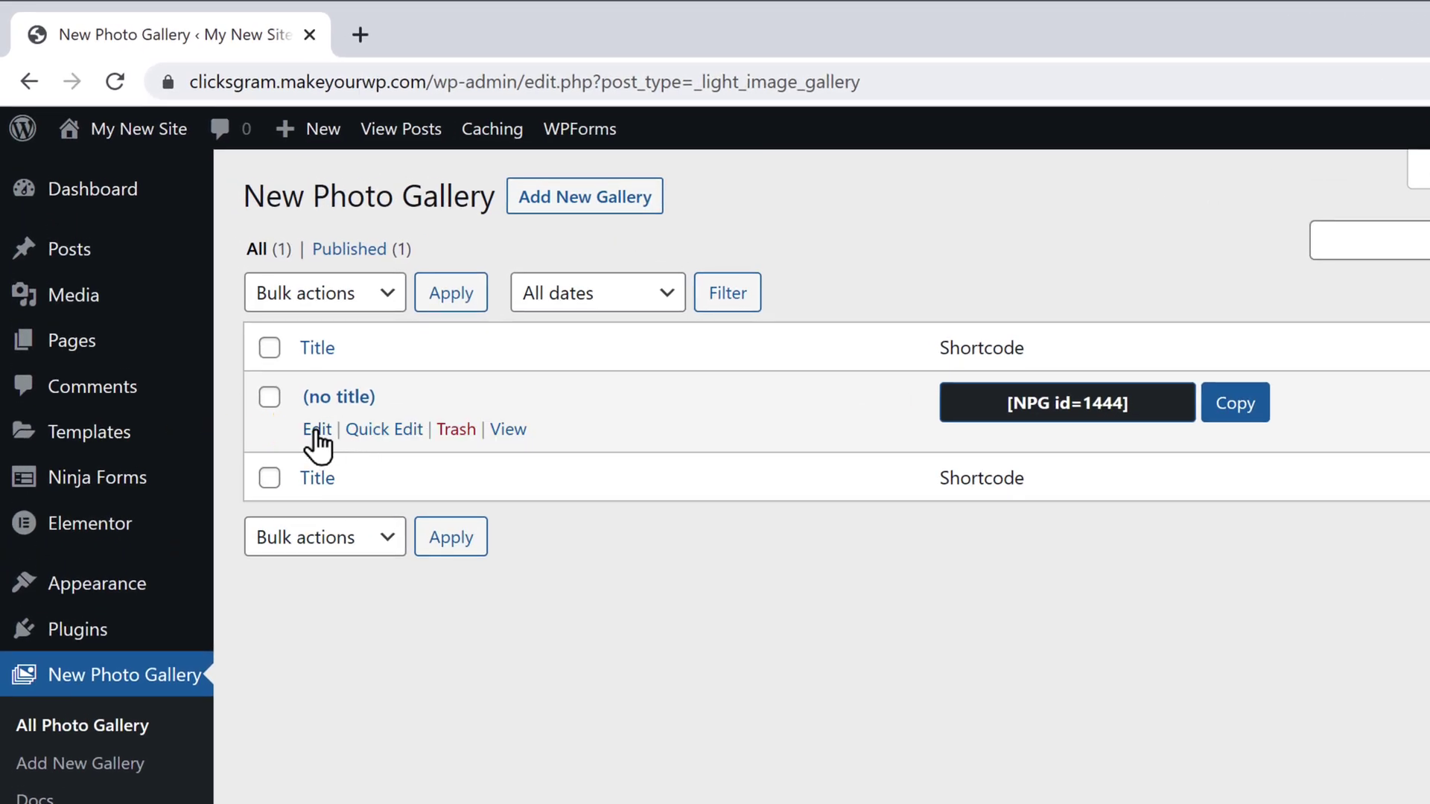
Delete all existing photos from the [NPG id=1444] gallery
left_click(316, 429)
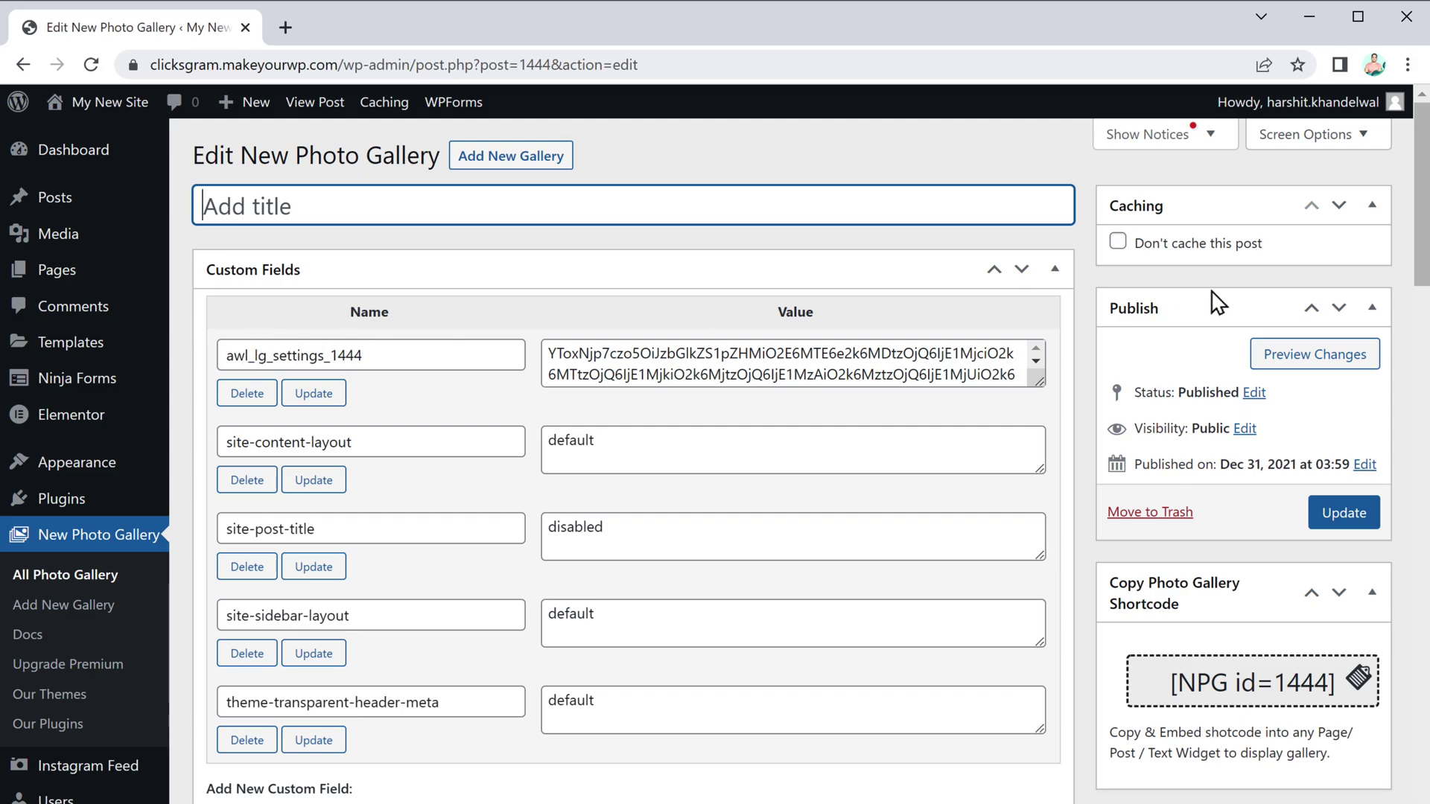
left_click_drag(1415, 278, 1423, 454)
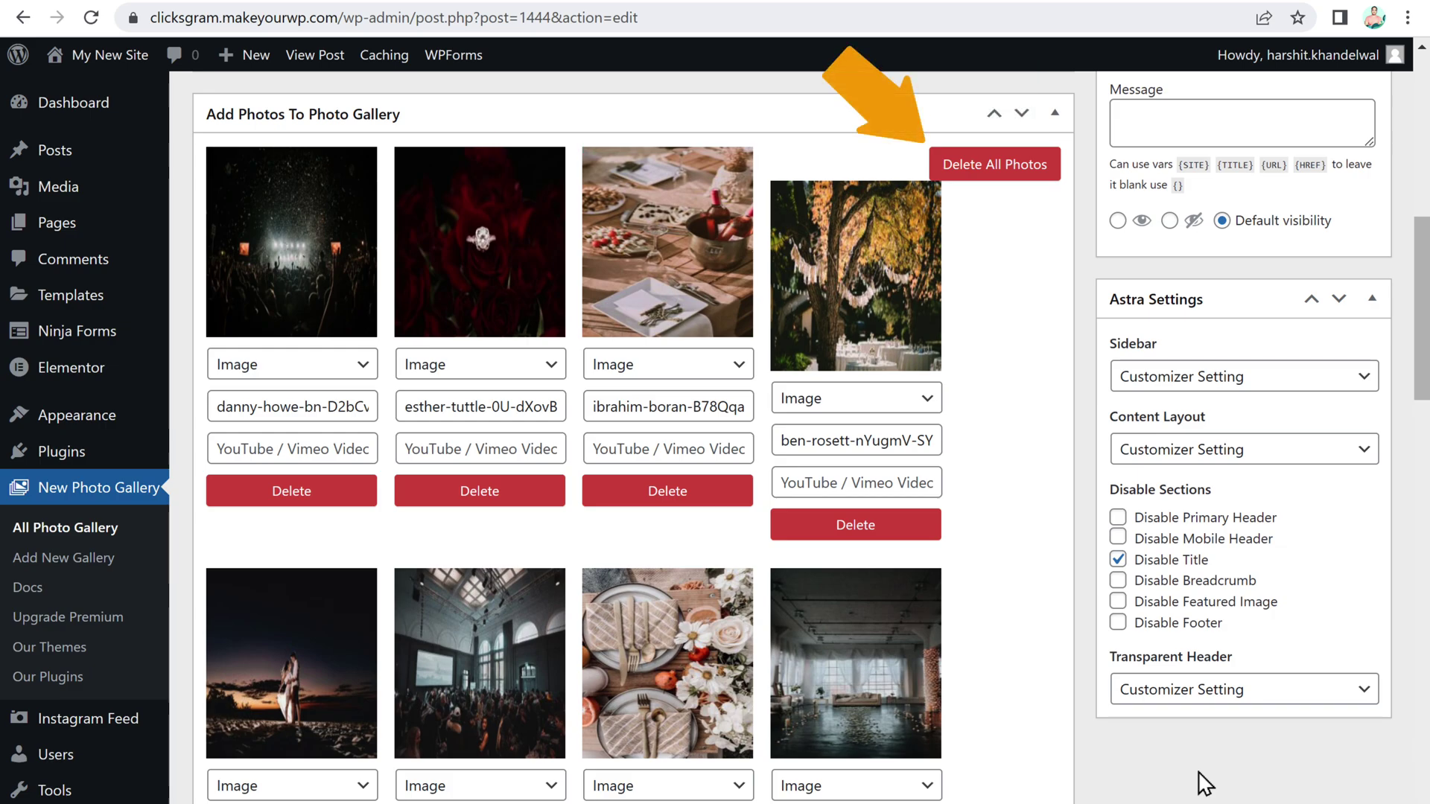
left_click(994, 171)
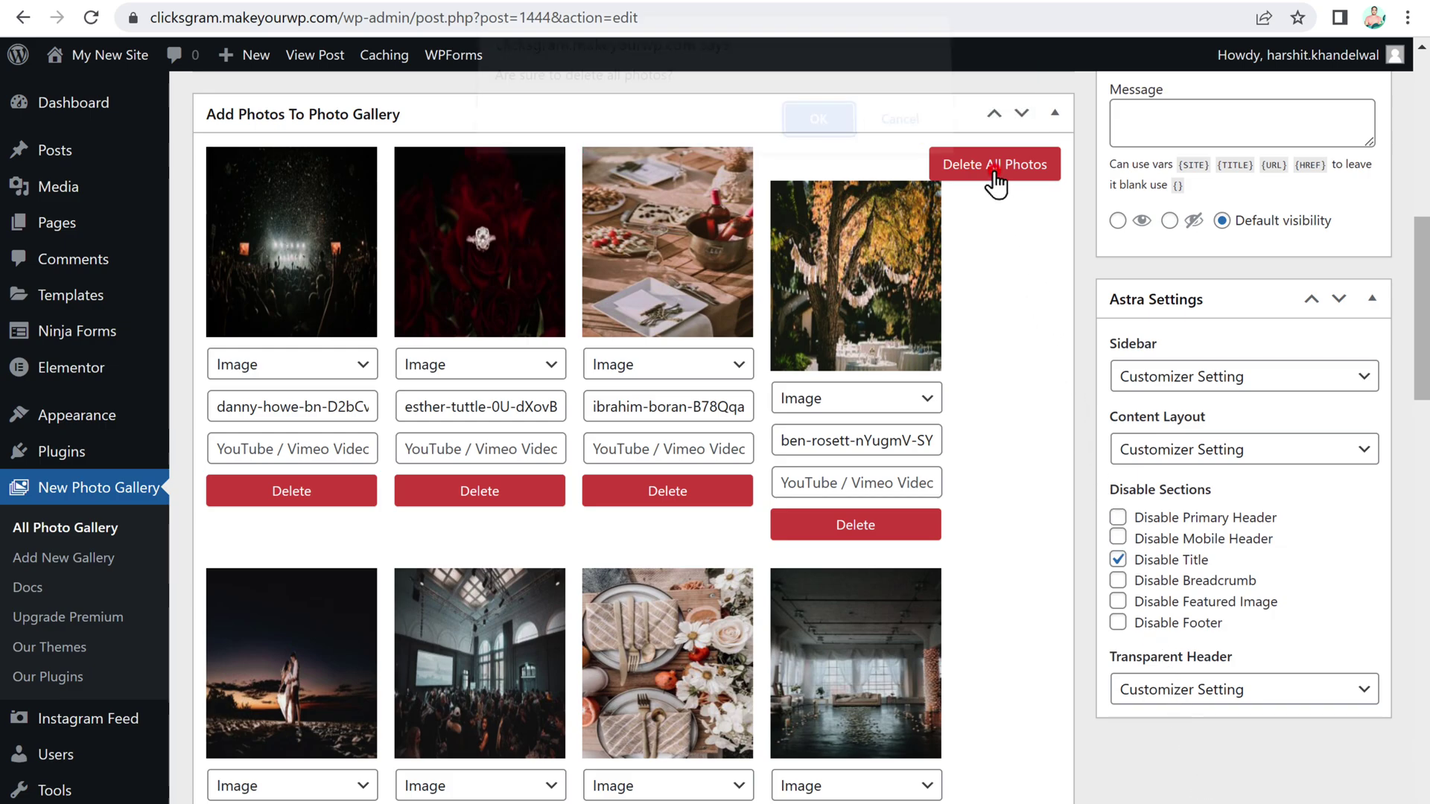
left_click(819, 140)
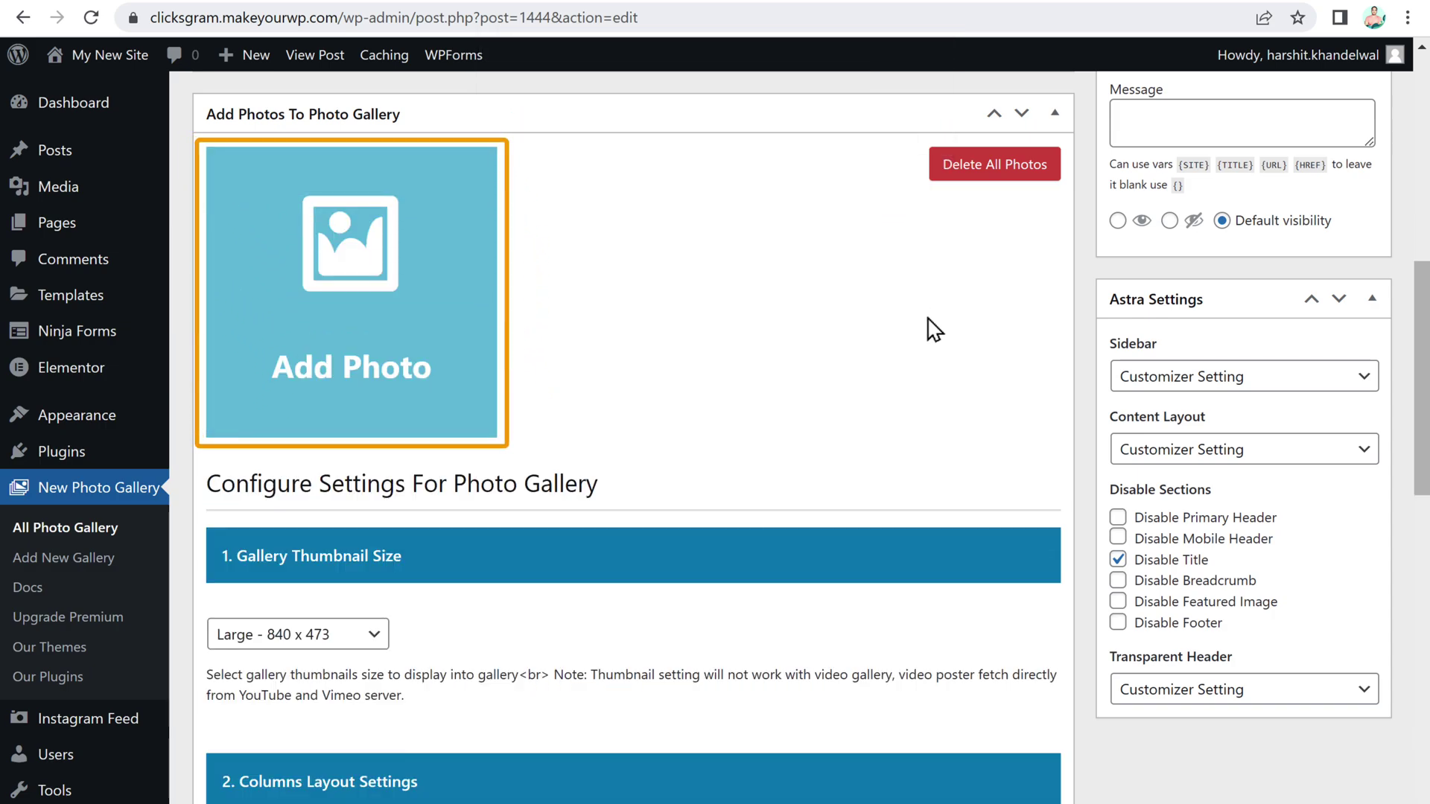
Upload the 16 portfolio images to the gallery and save the update
left_click(342, 329)
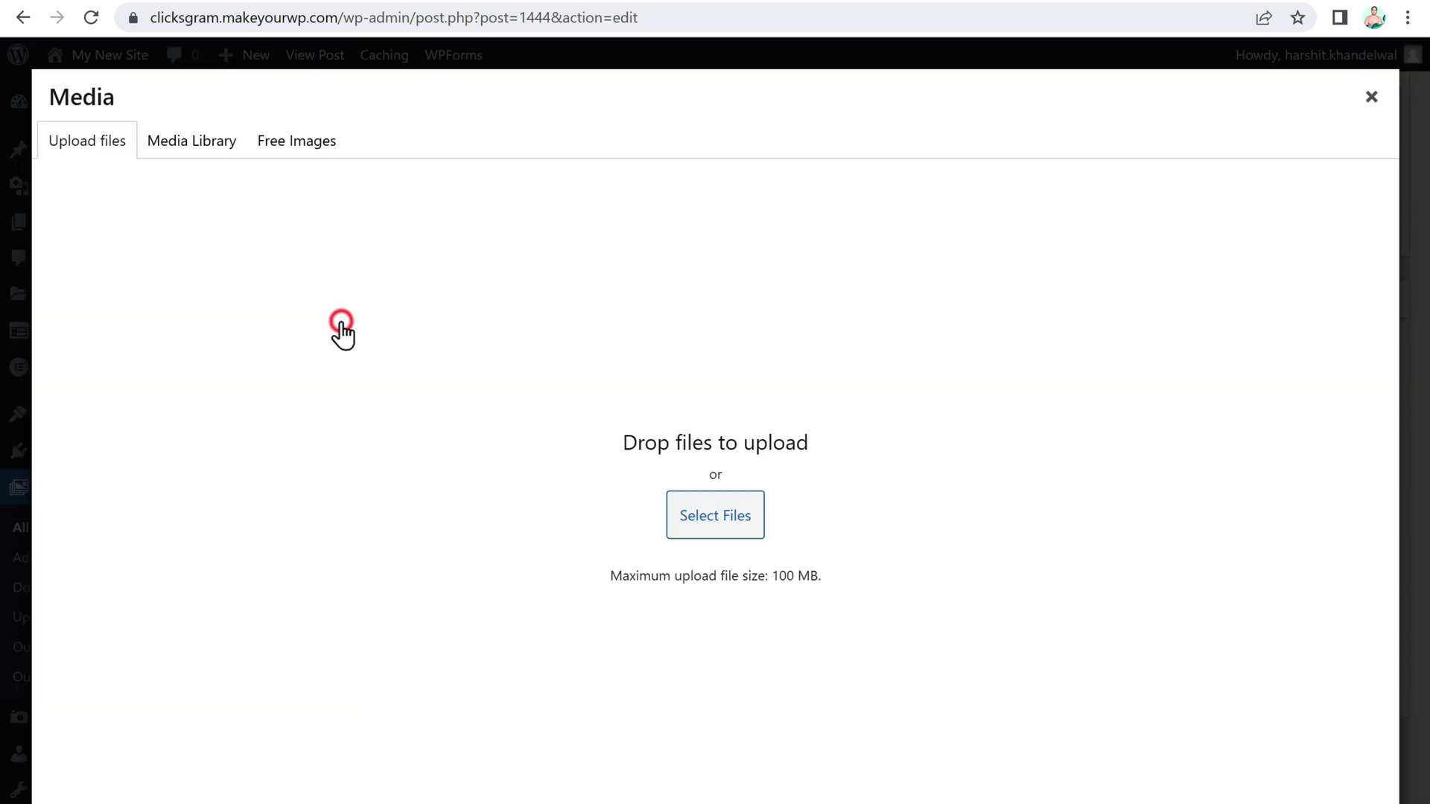
left_click_drag(1014, 693, 700, 370)
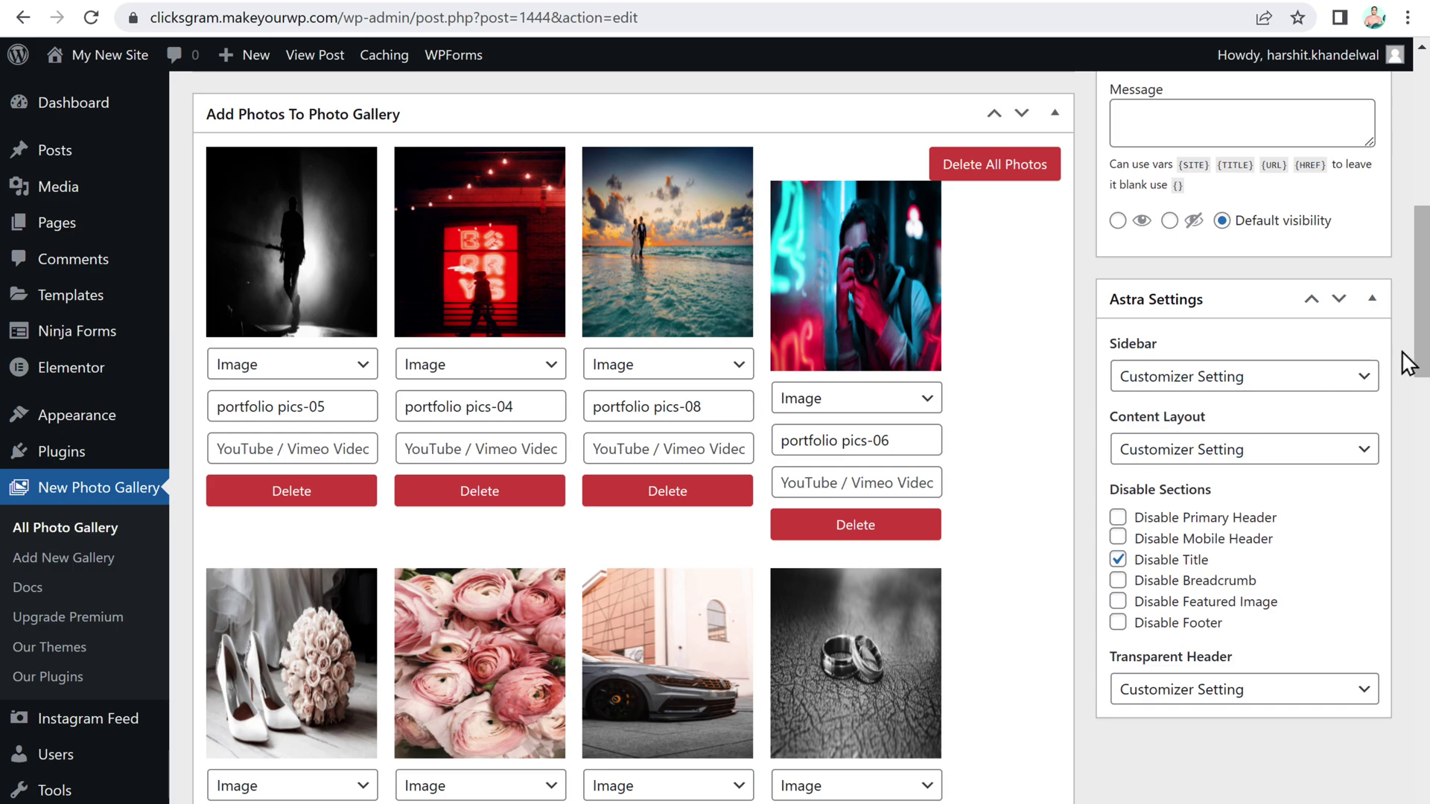
left_click_drag(1419, 363, 1400, 195)
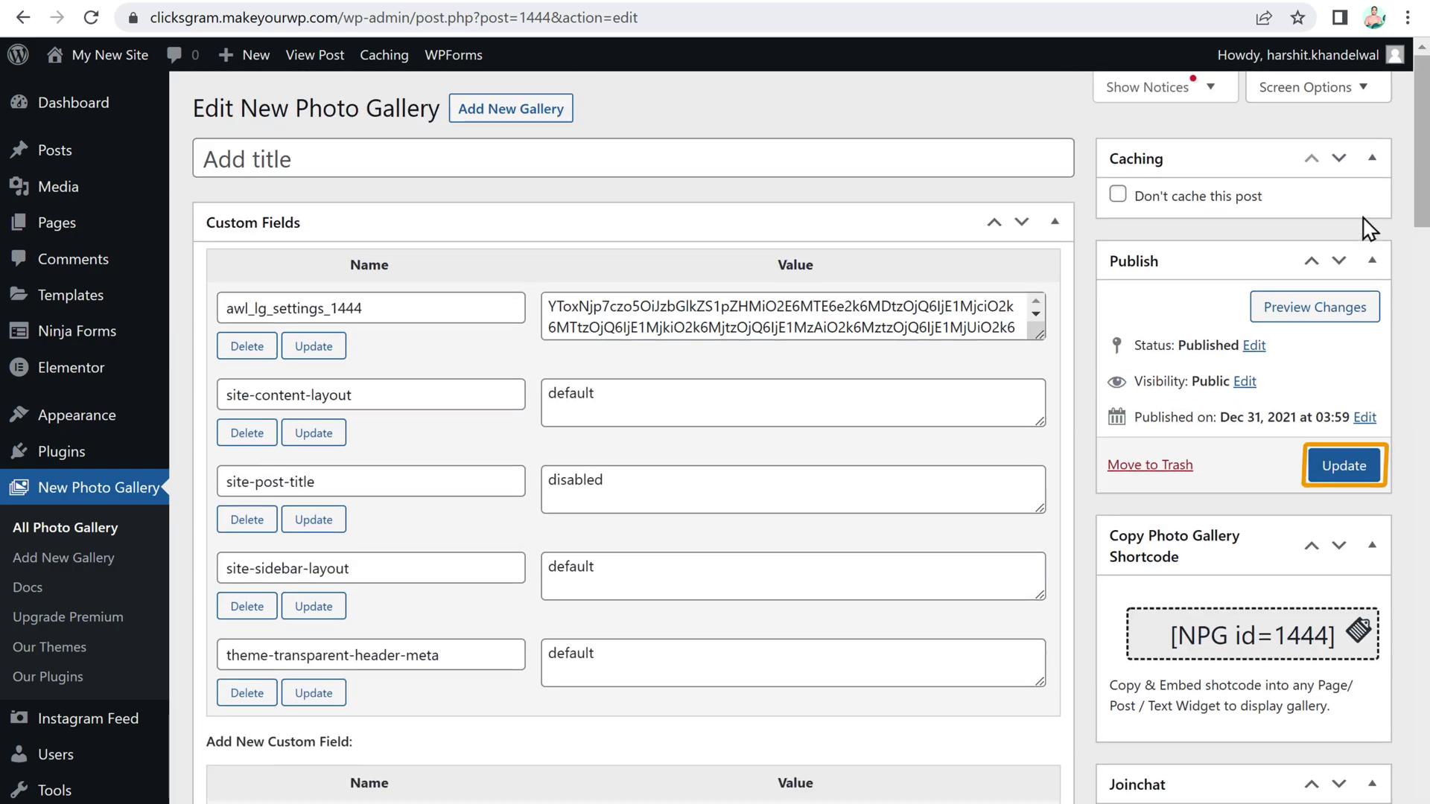
left_click(1341, 477)
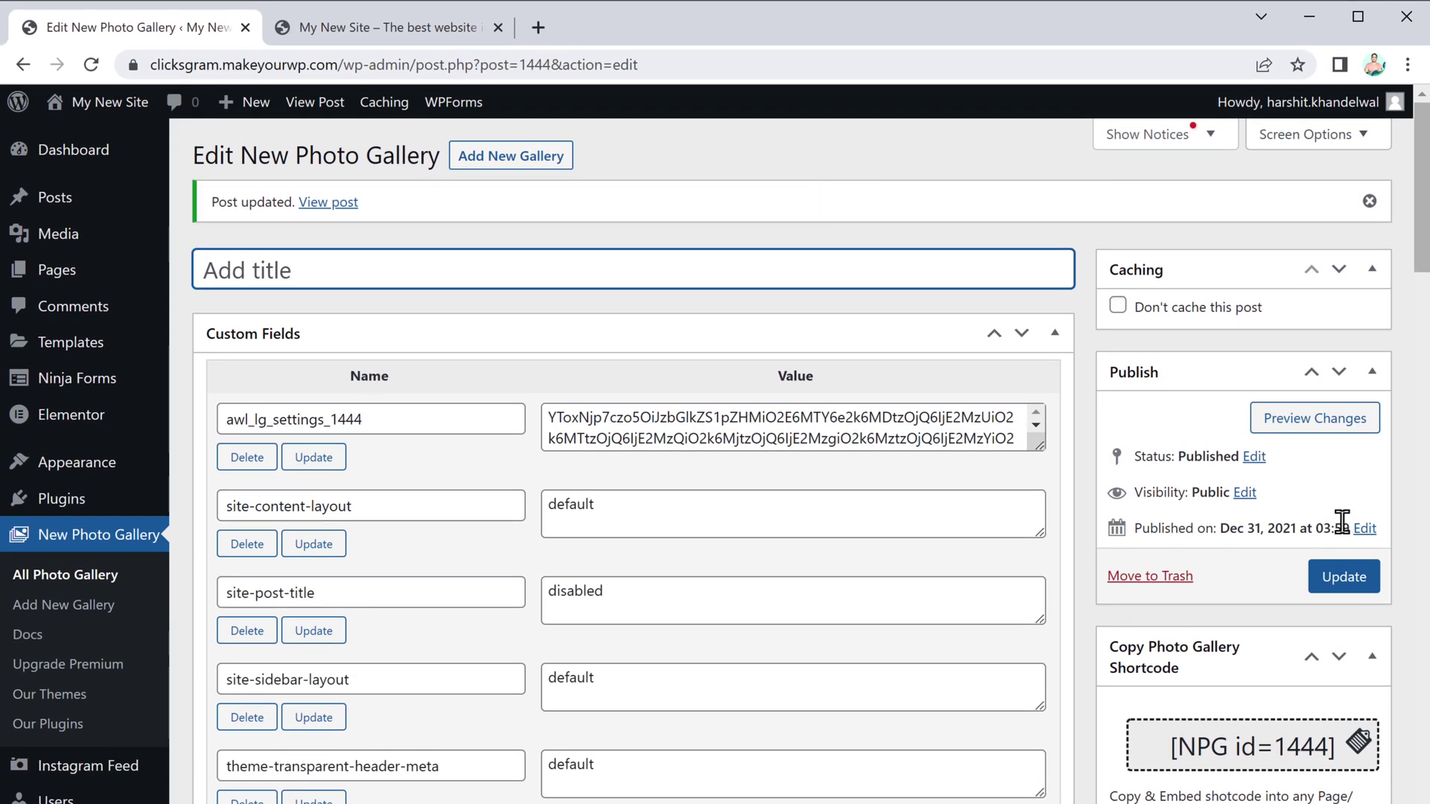
View the red neon Portfolio photo full-screen, page ahead to the roses photo, then close the lightbox
left_click(370, 30)
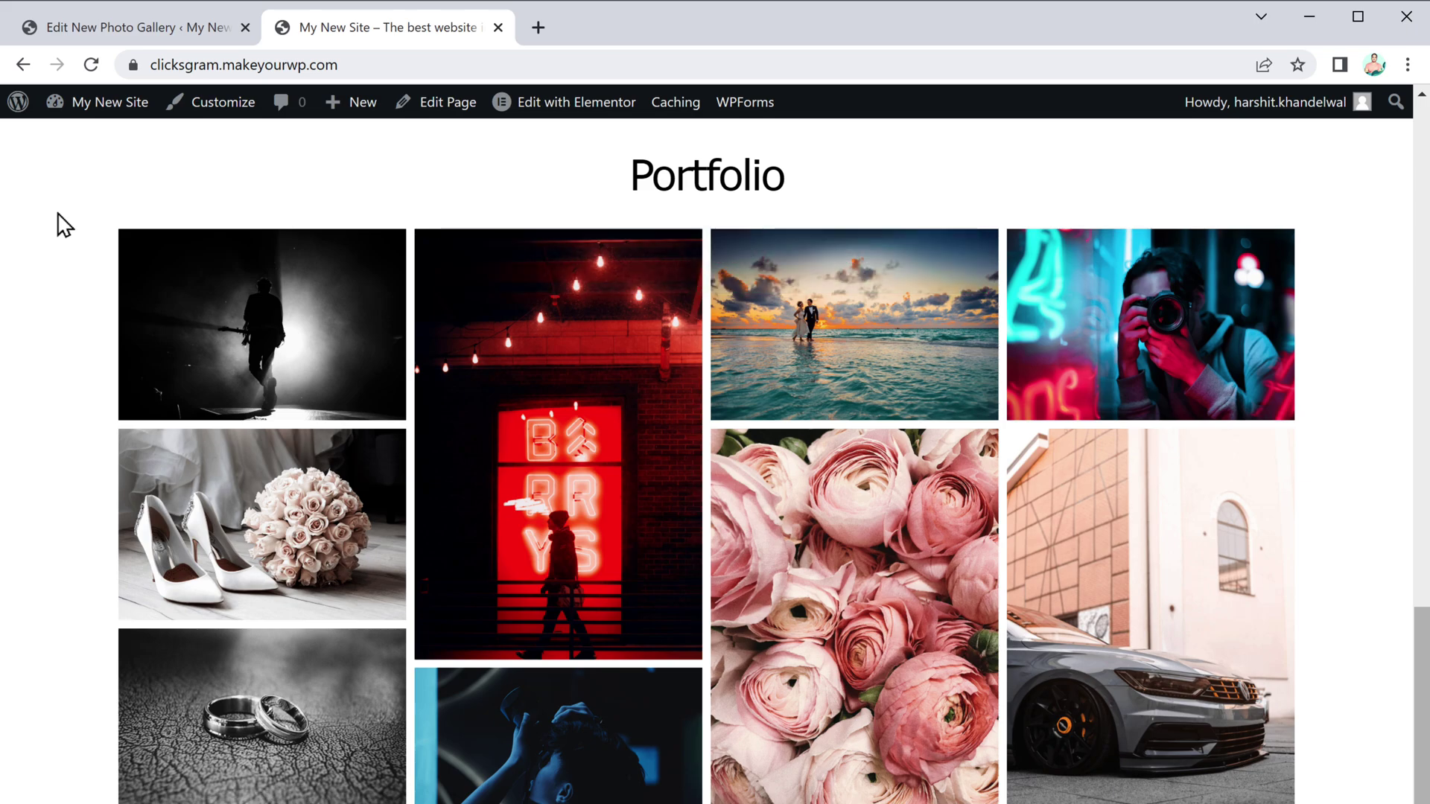
left_click(570, 427)
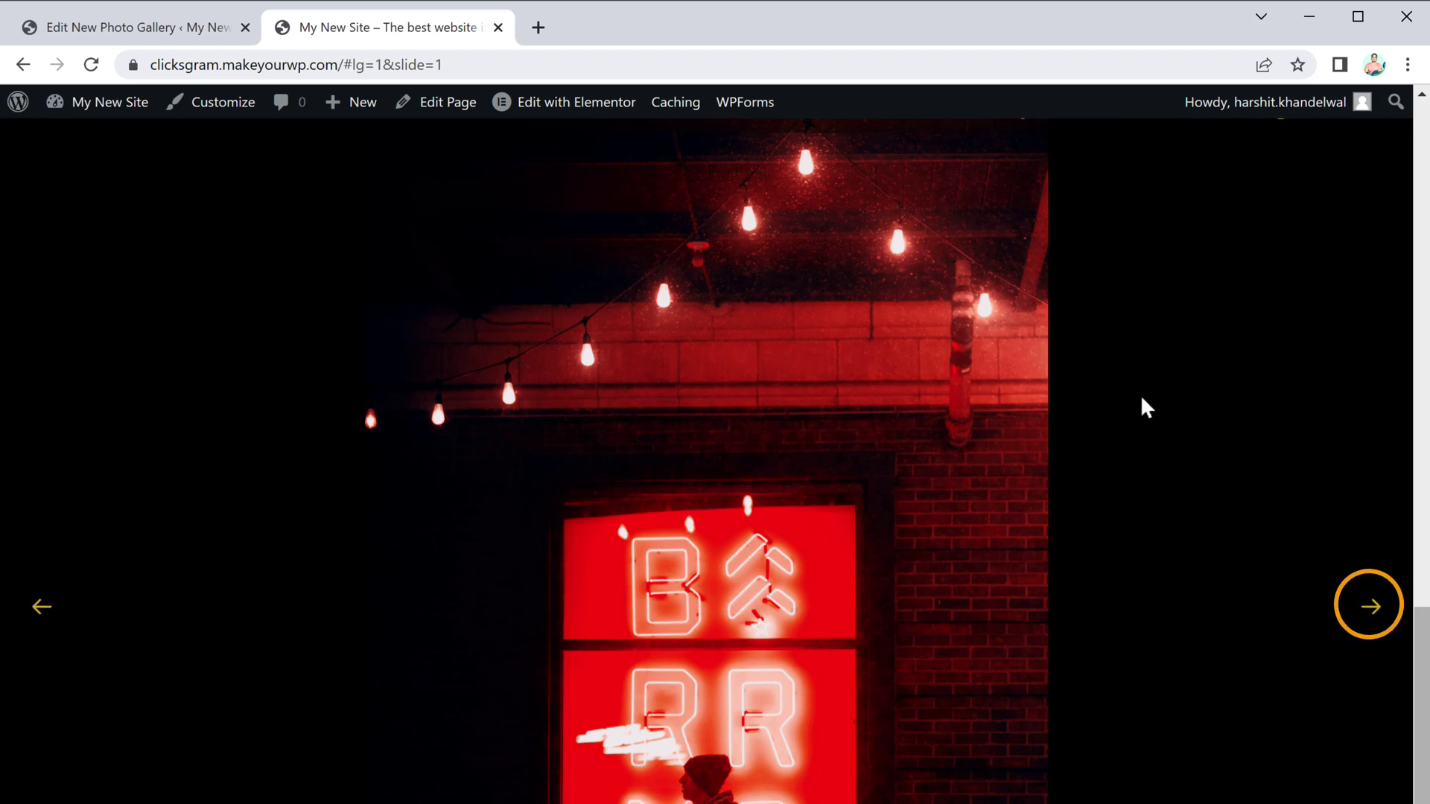
left_click(1377, 617)
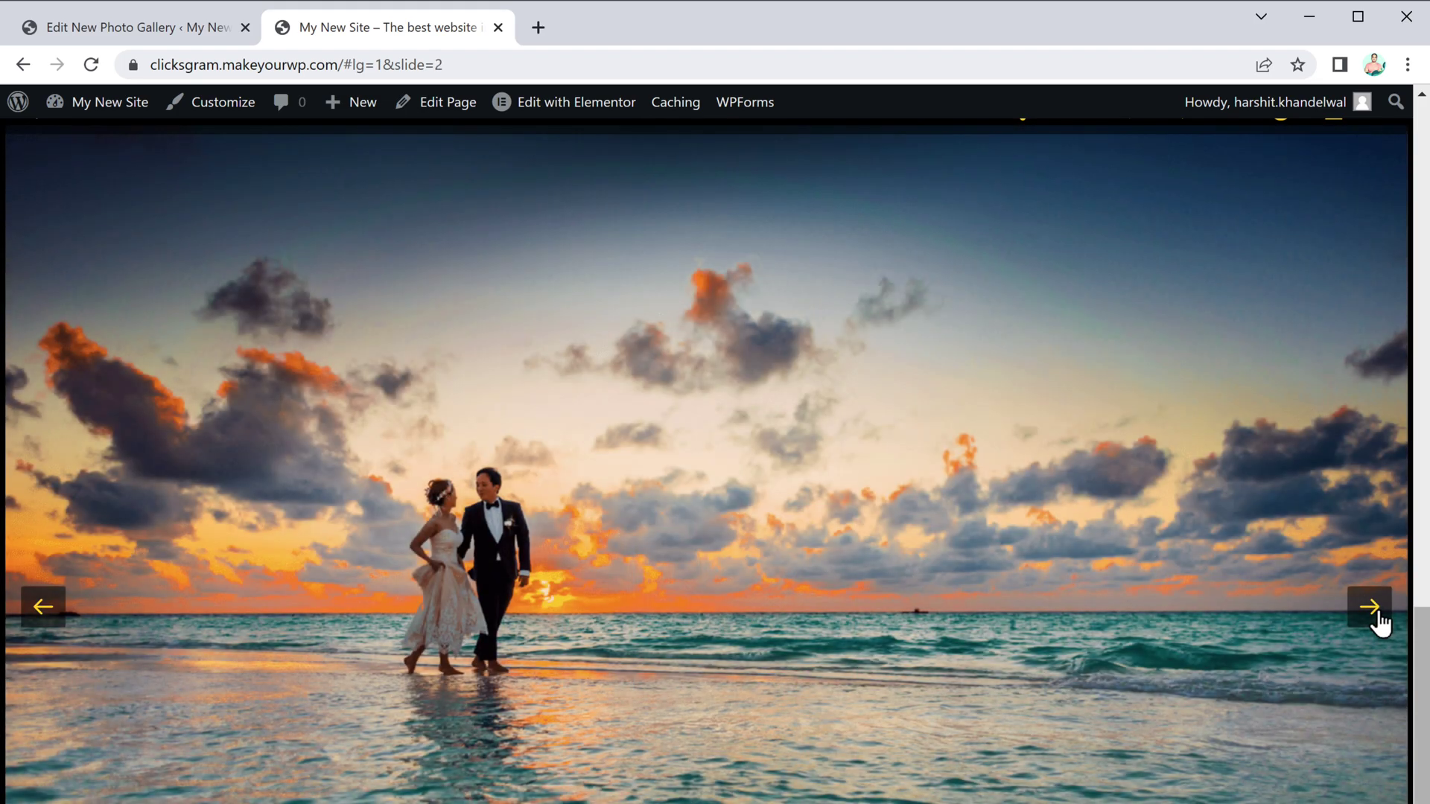
left_click(1377, 616)
left_click(1380, 622)
left_click(1380, 622)
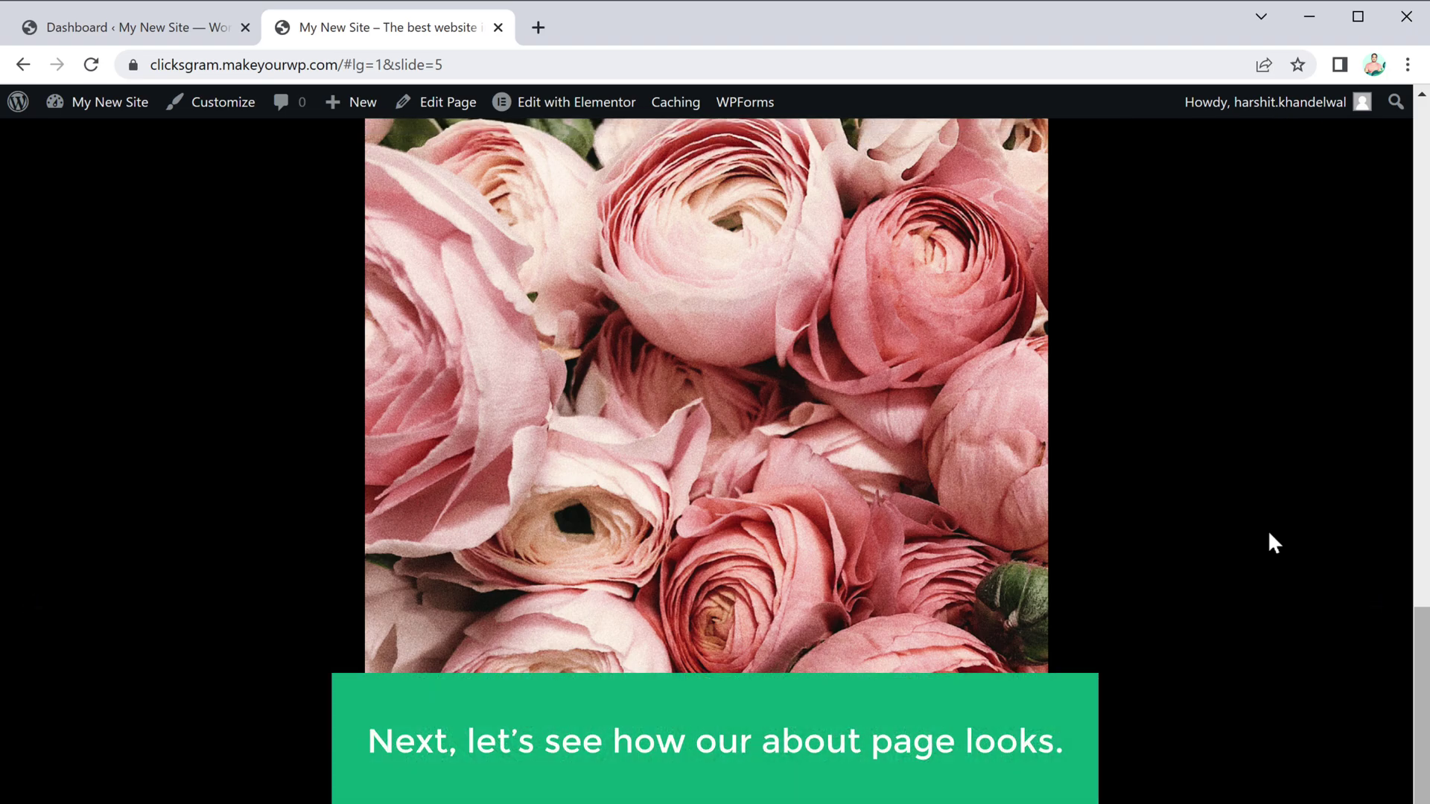
key("Escape")
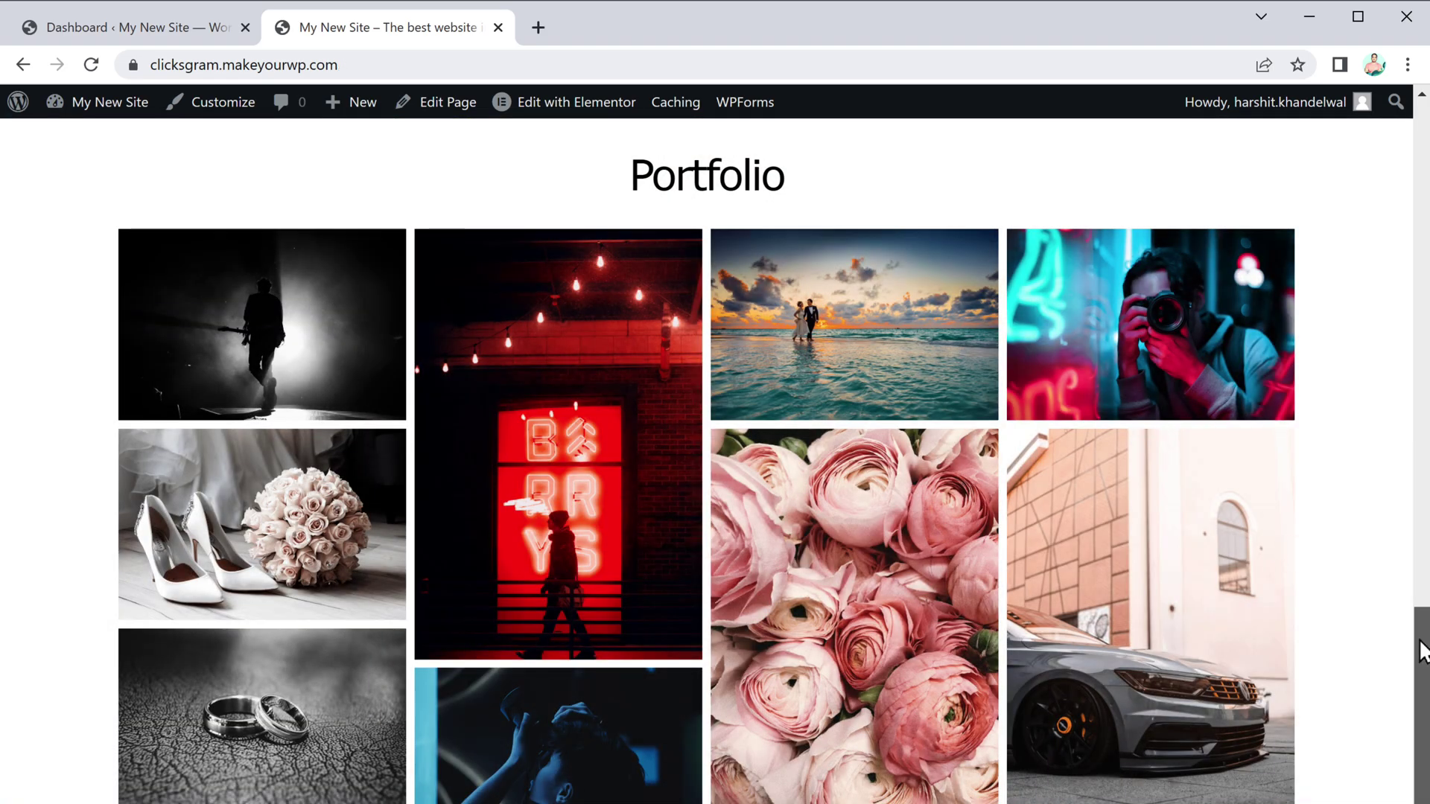
Check the About page's feed error, then go back to the WordPress admin dashboard
scroll(1423, 652, "down", 15)
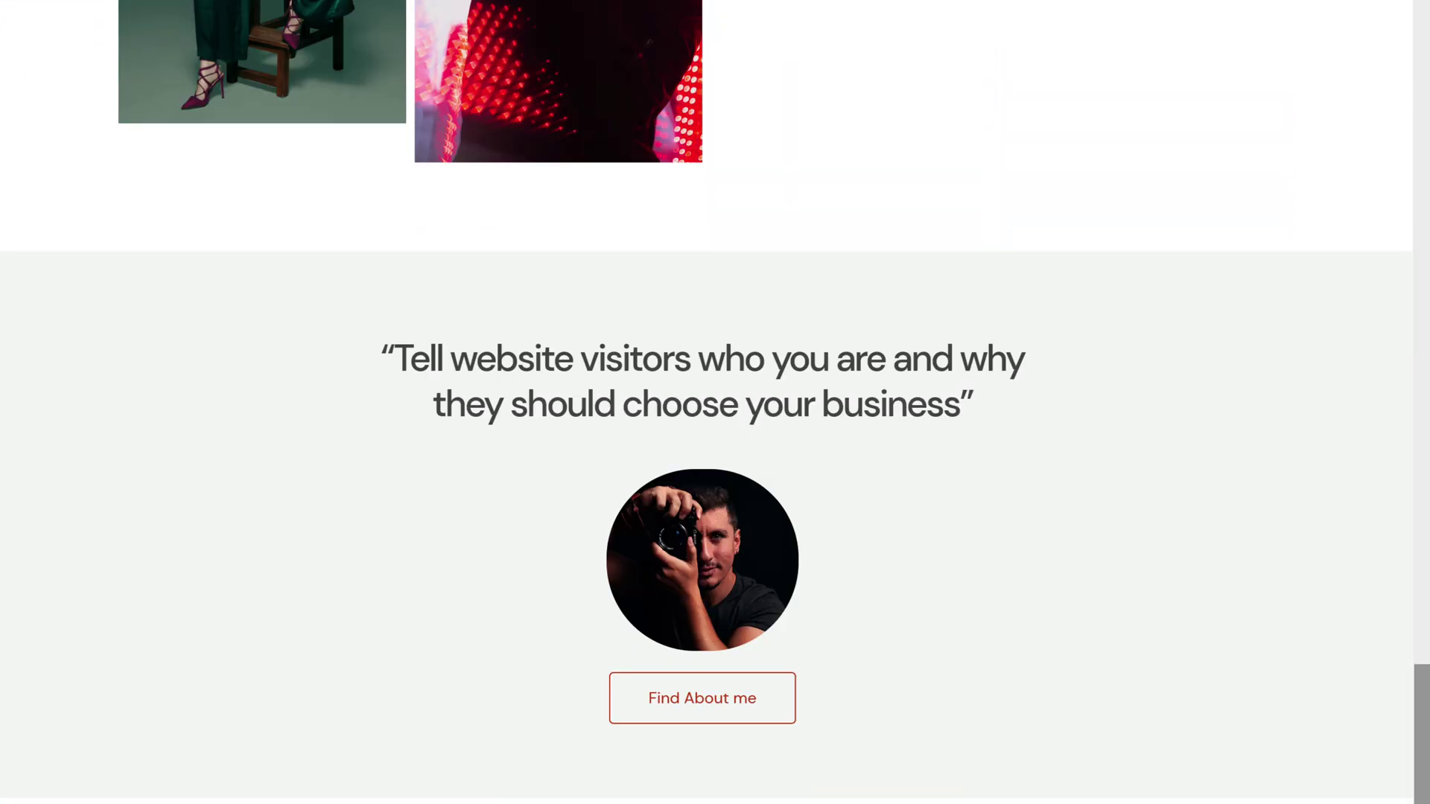
left_click(714, 708)
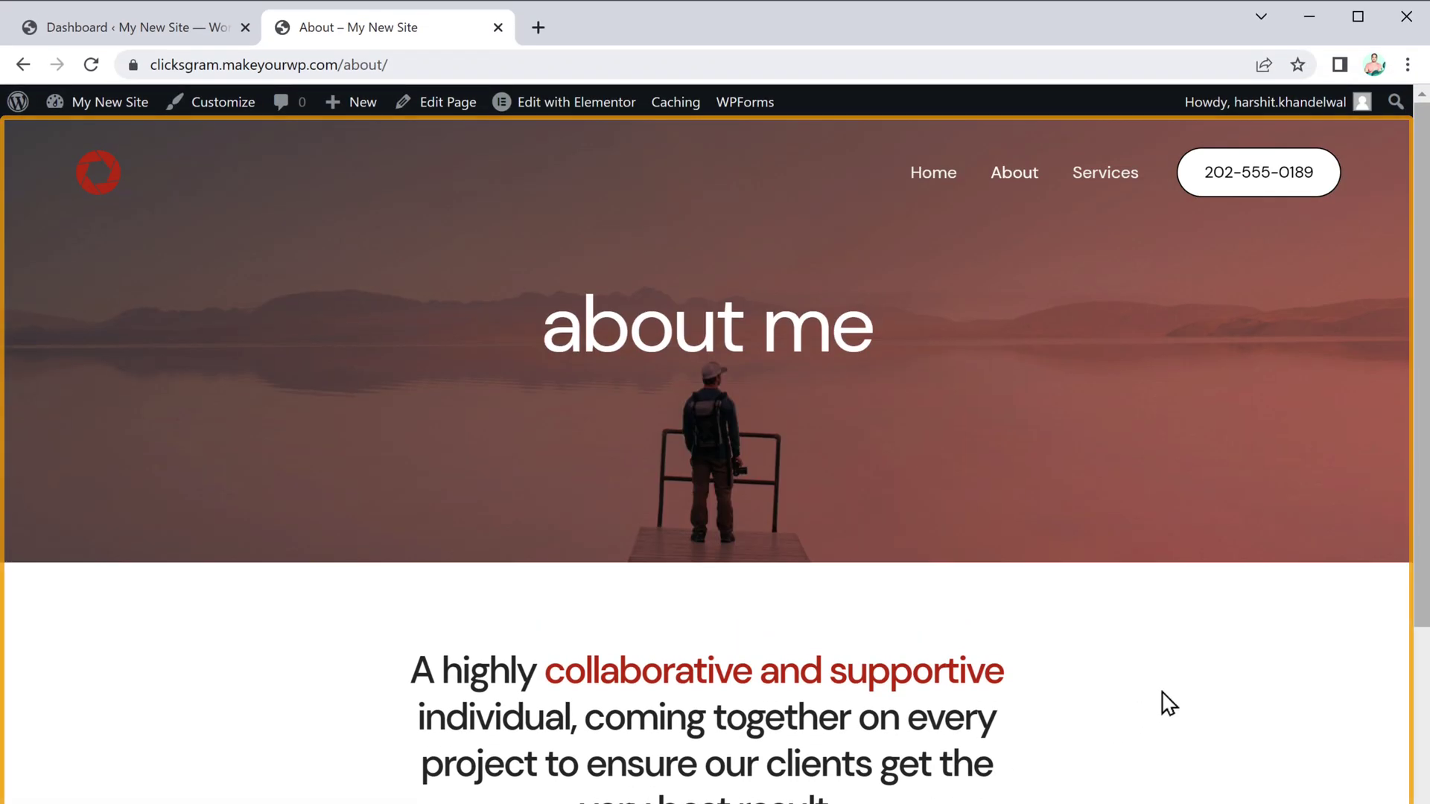
left_click_drag(1420, 588, 1423, 786)
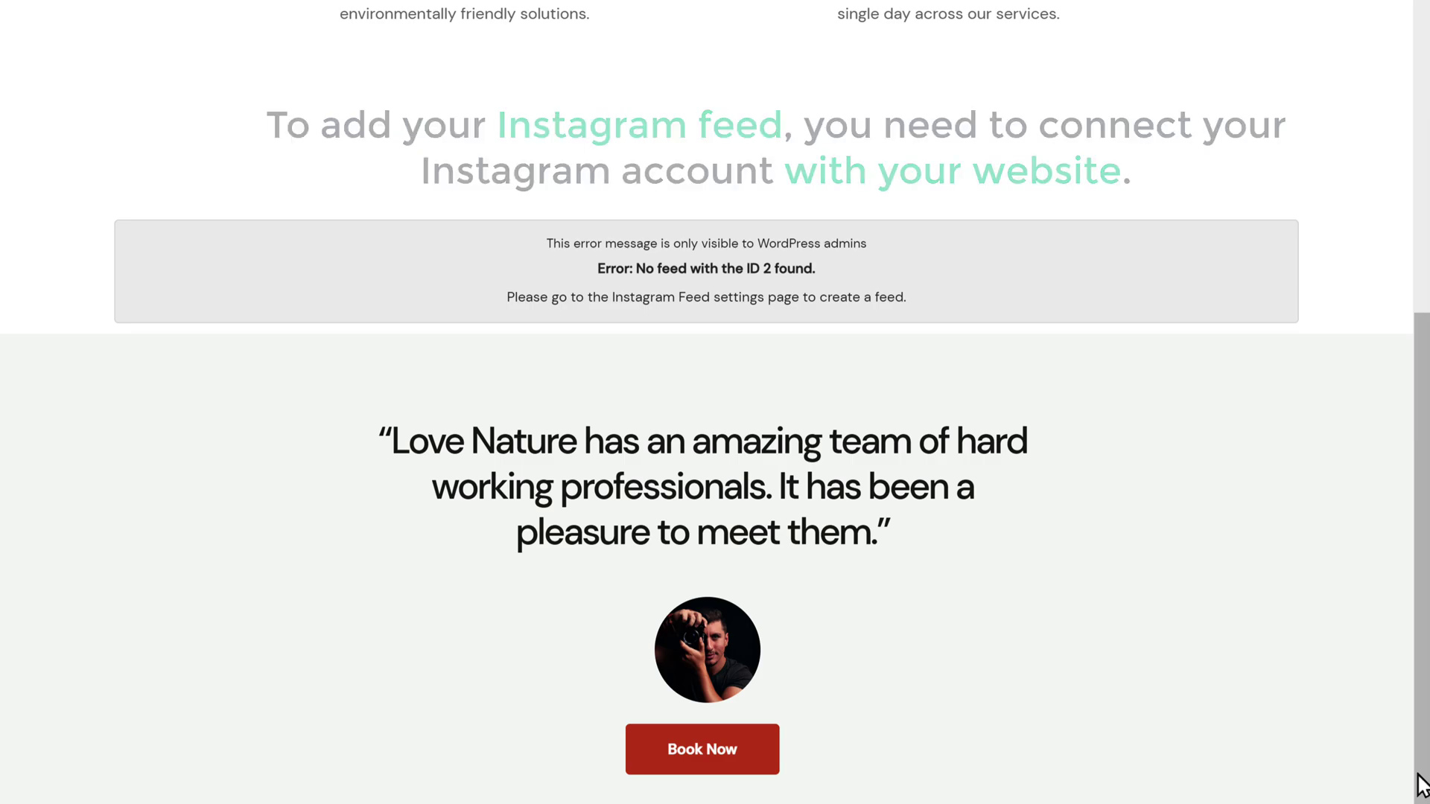
scroll(1411, 793, "up", 1)
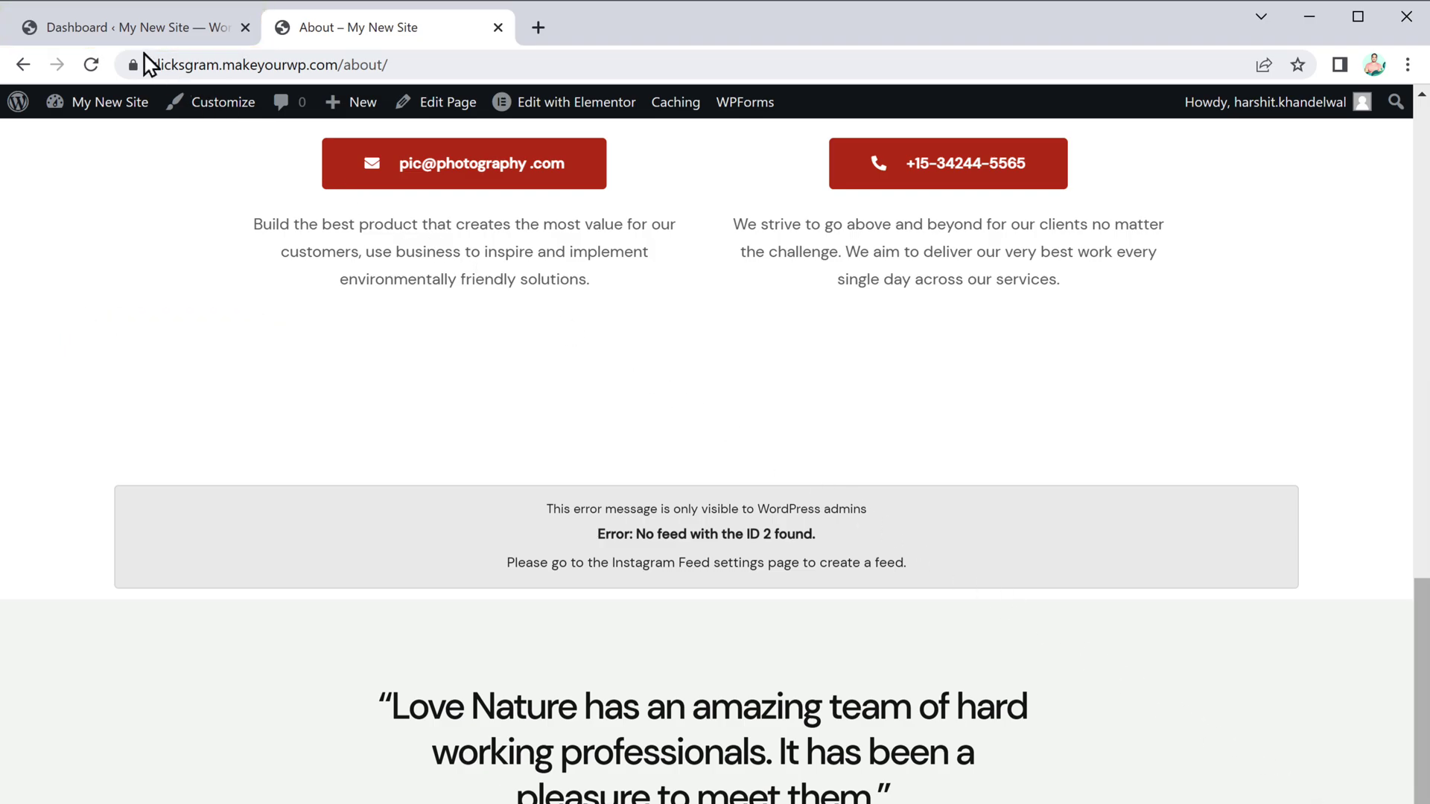
left_click(125, 30)
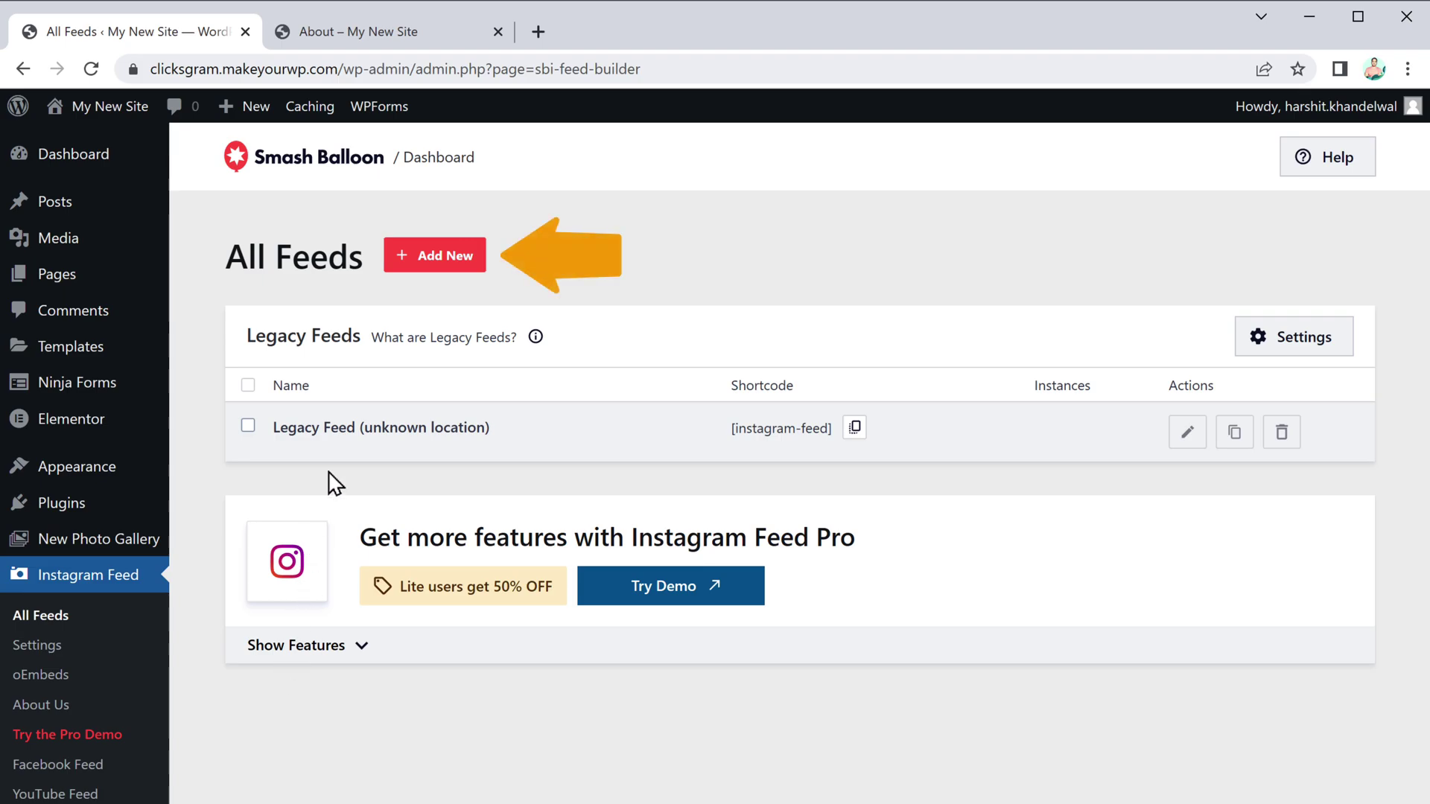
Start a User Timeline Instagram feed and authorize the Instagram account as its source
left_click(417, 256)
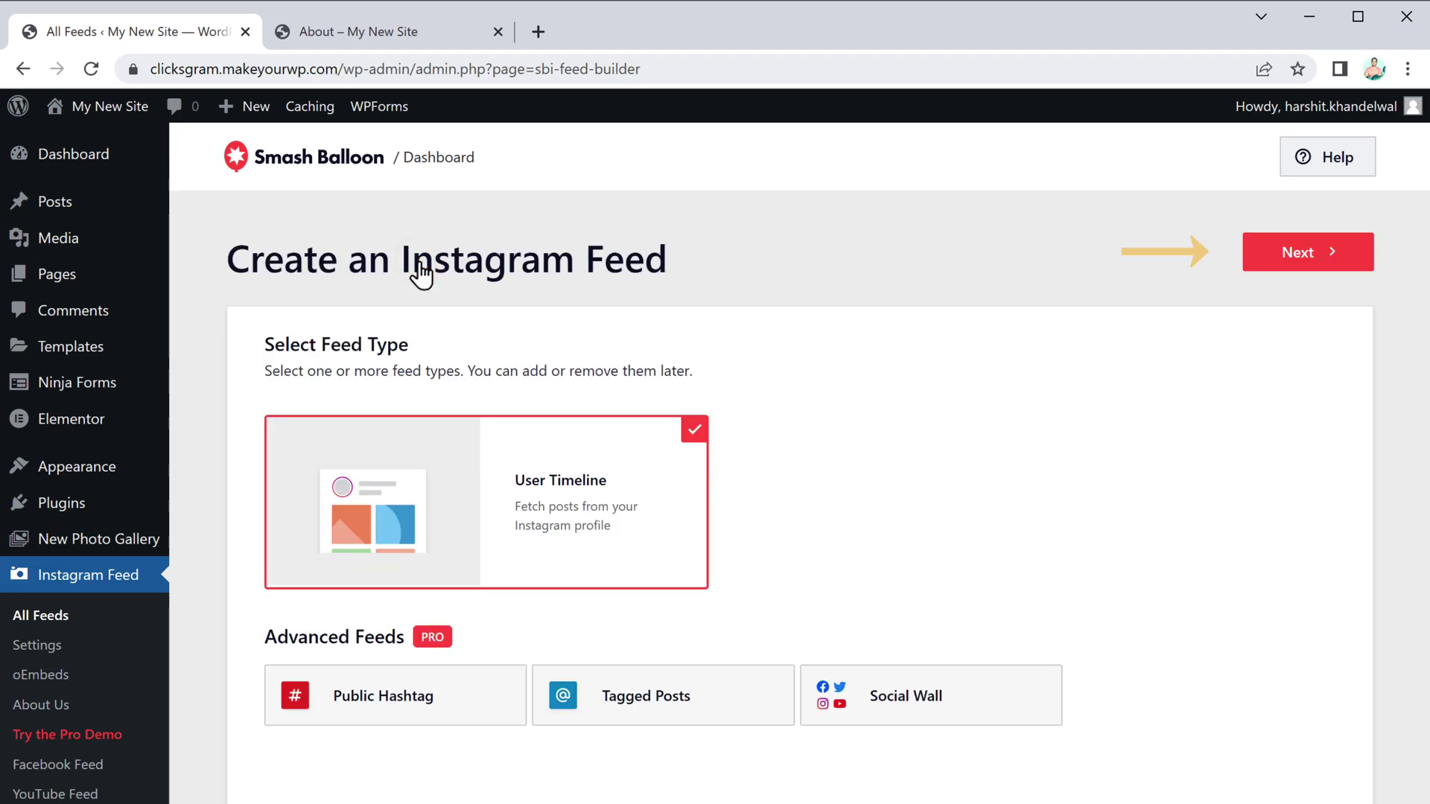
left_click(1302, 273)
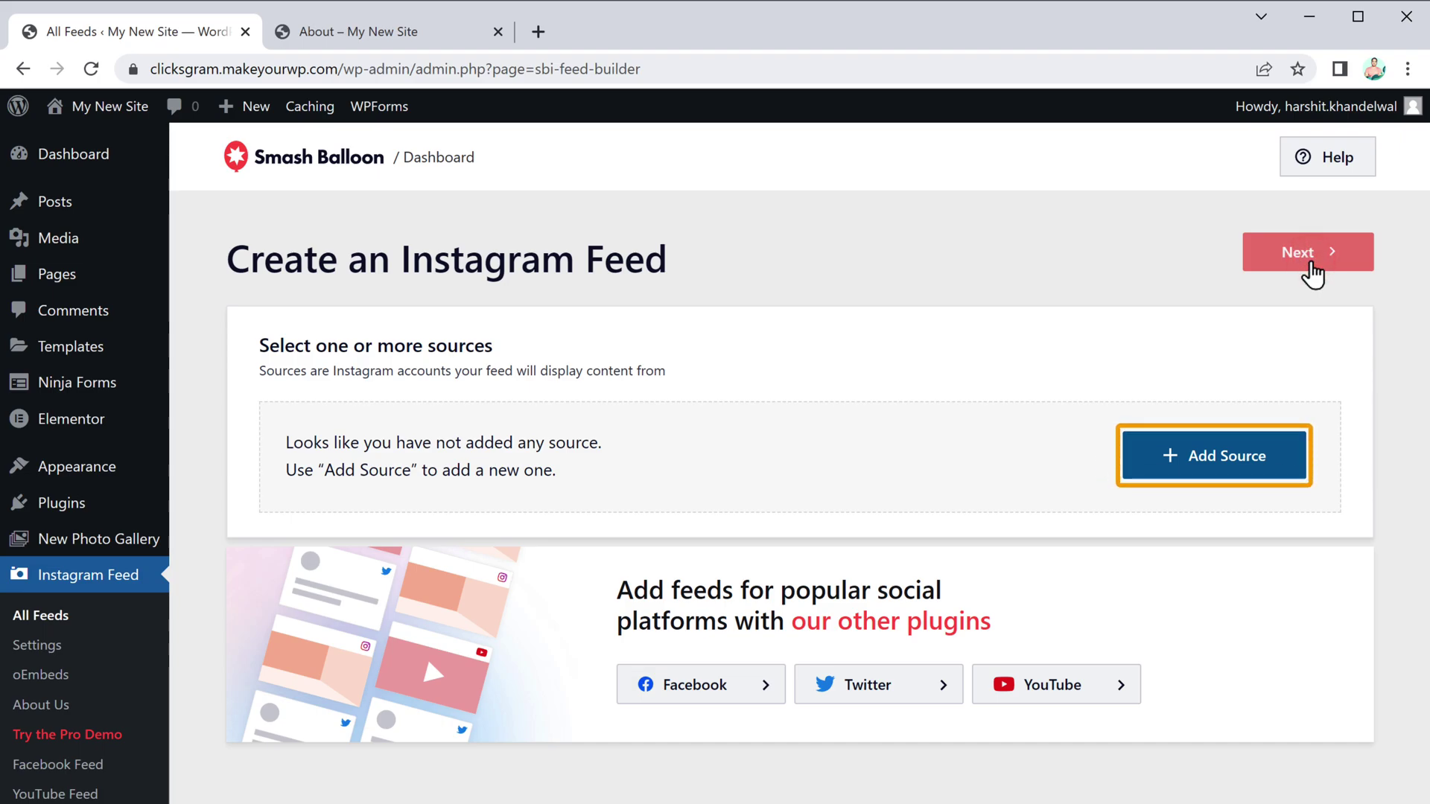
left_click(1240, 461)
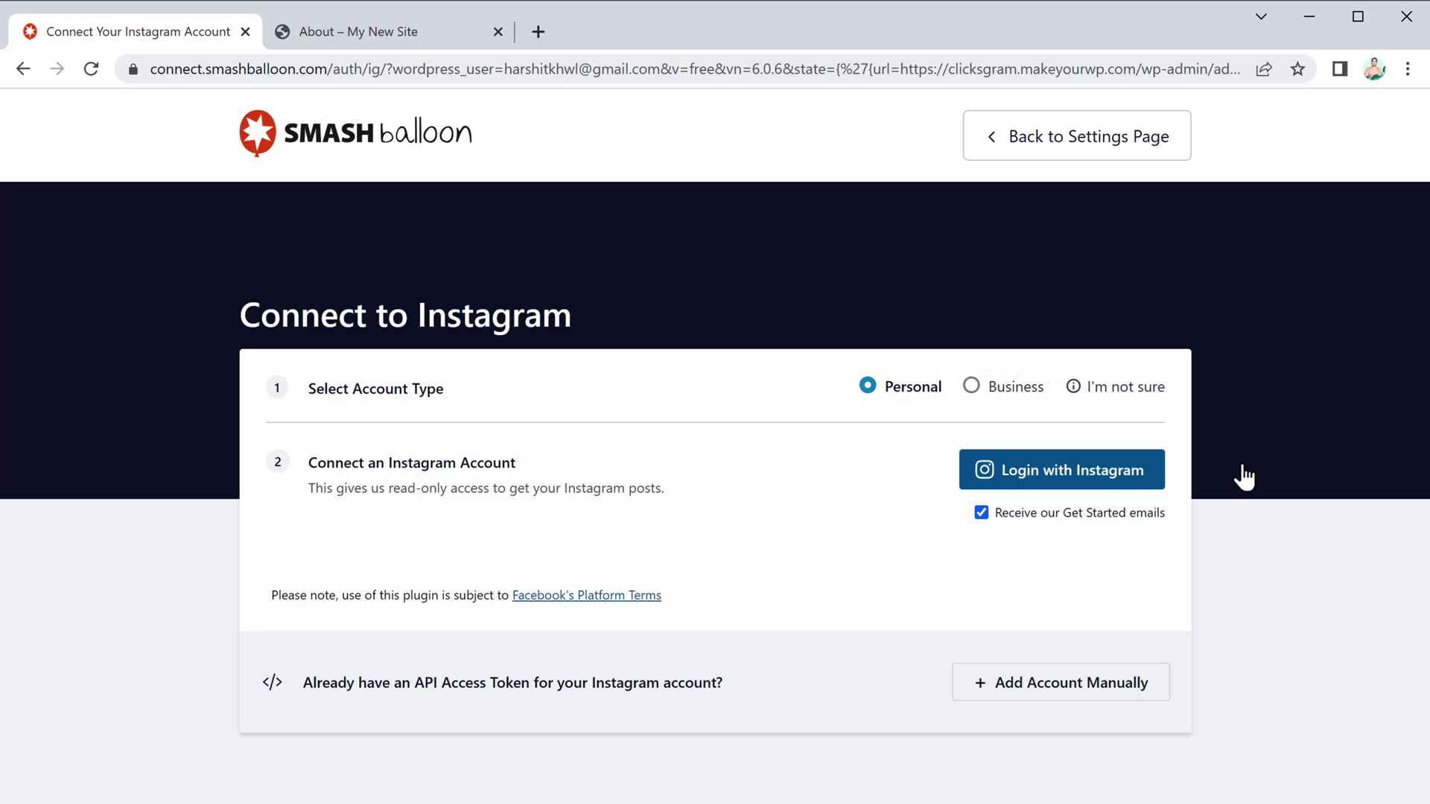
left_click(1063, 486)
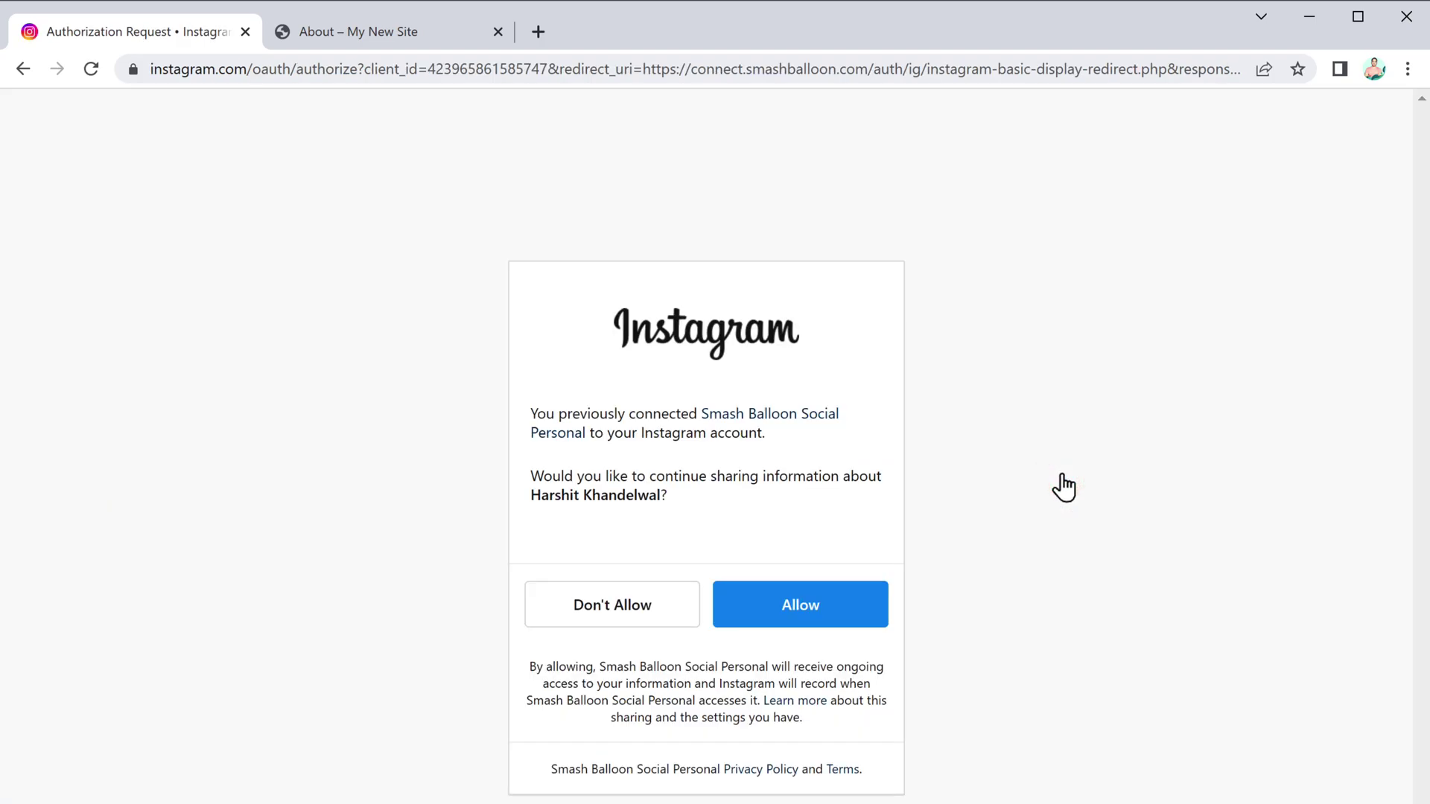
left_click(803, 629)
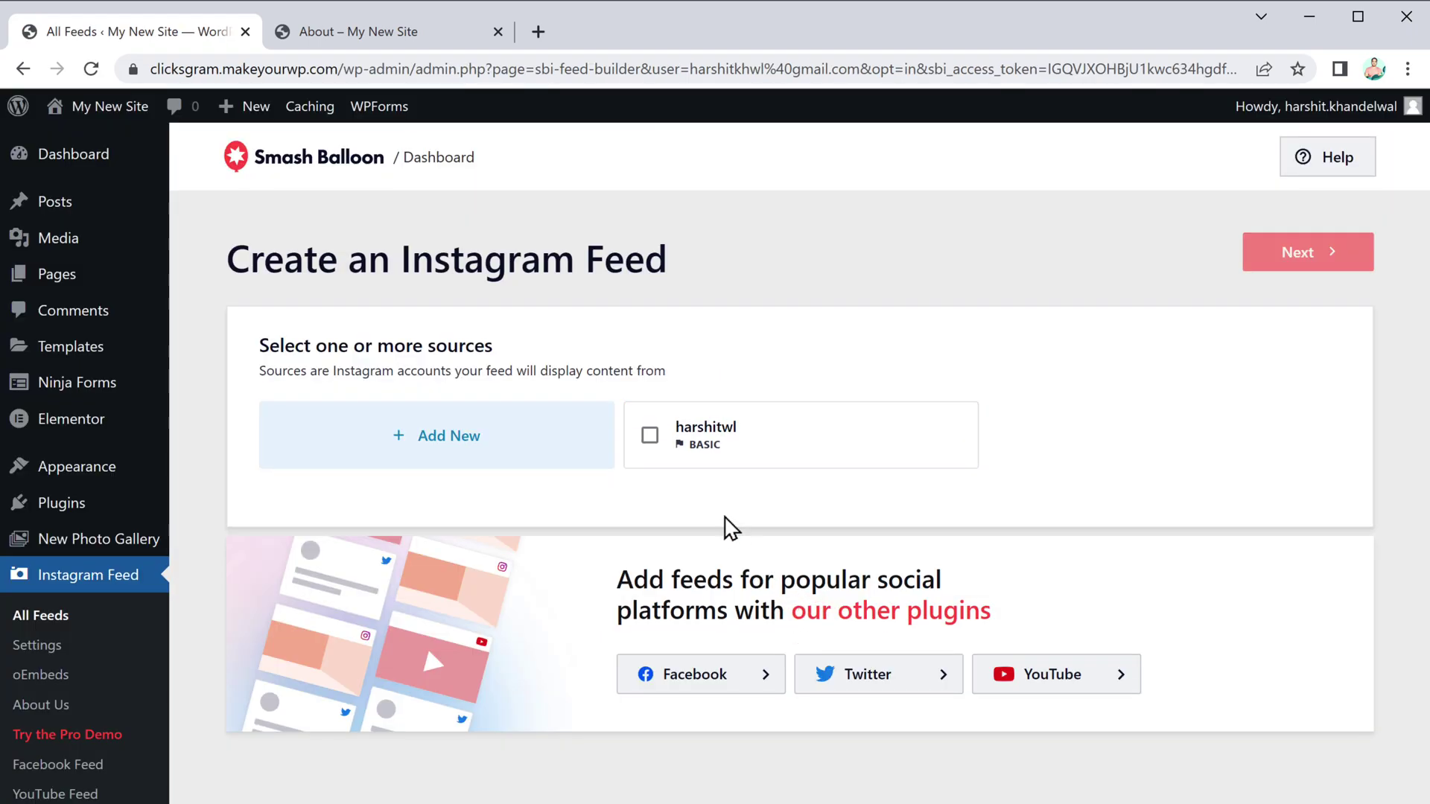
Select the connected account, build the feed, and save it
left_click(650, 439)
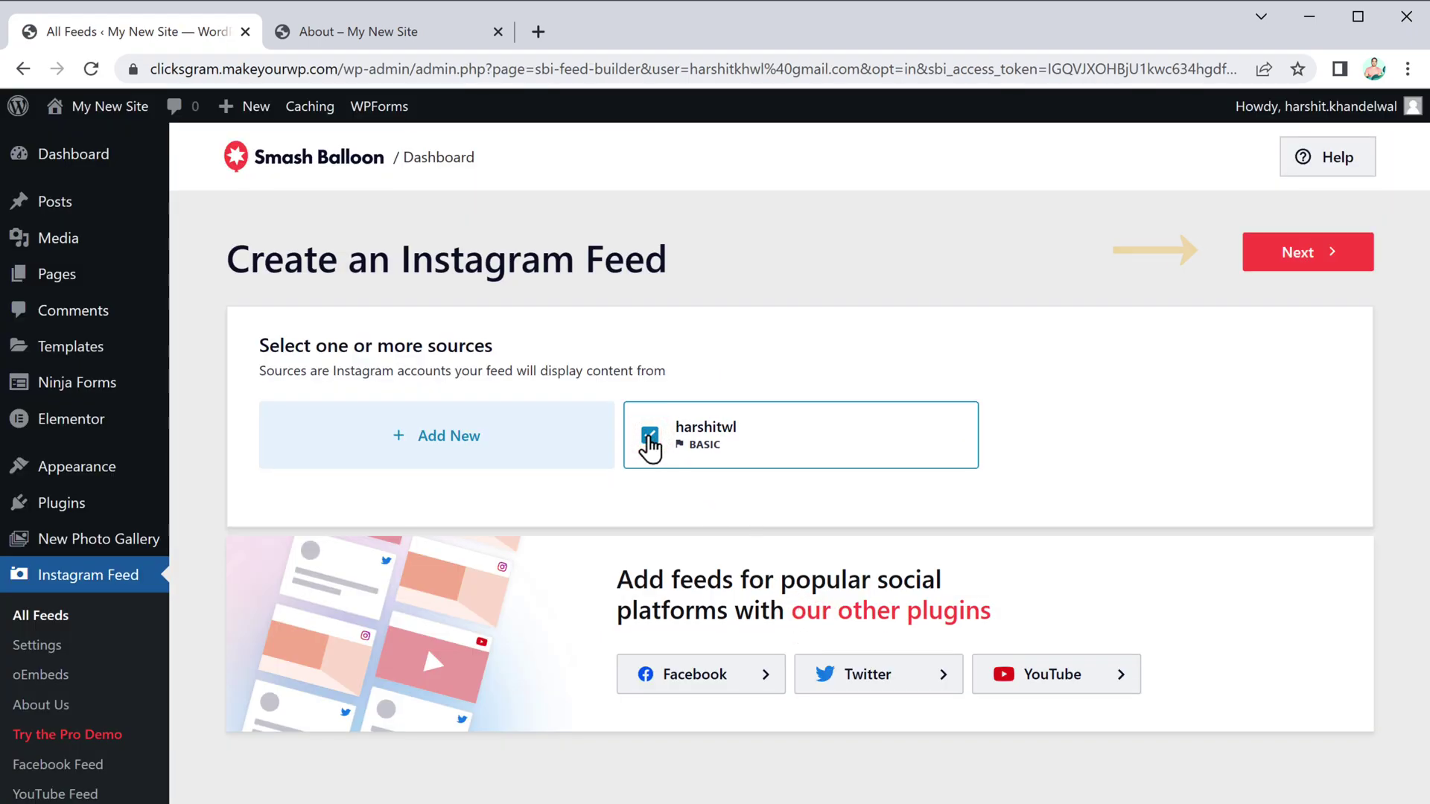
left_click(1300, 265)
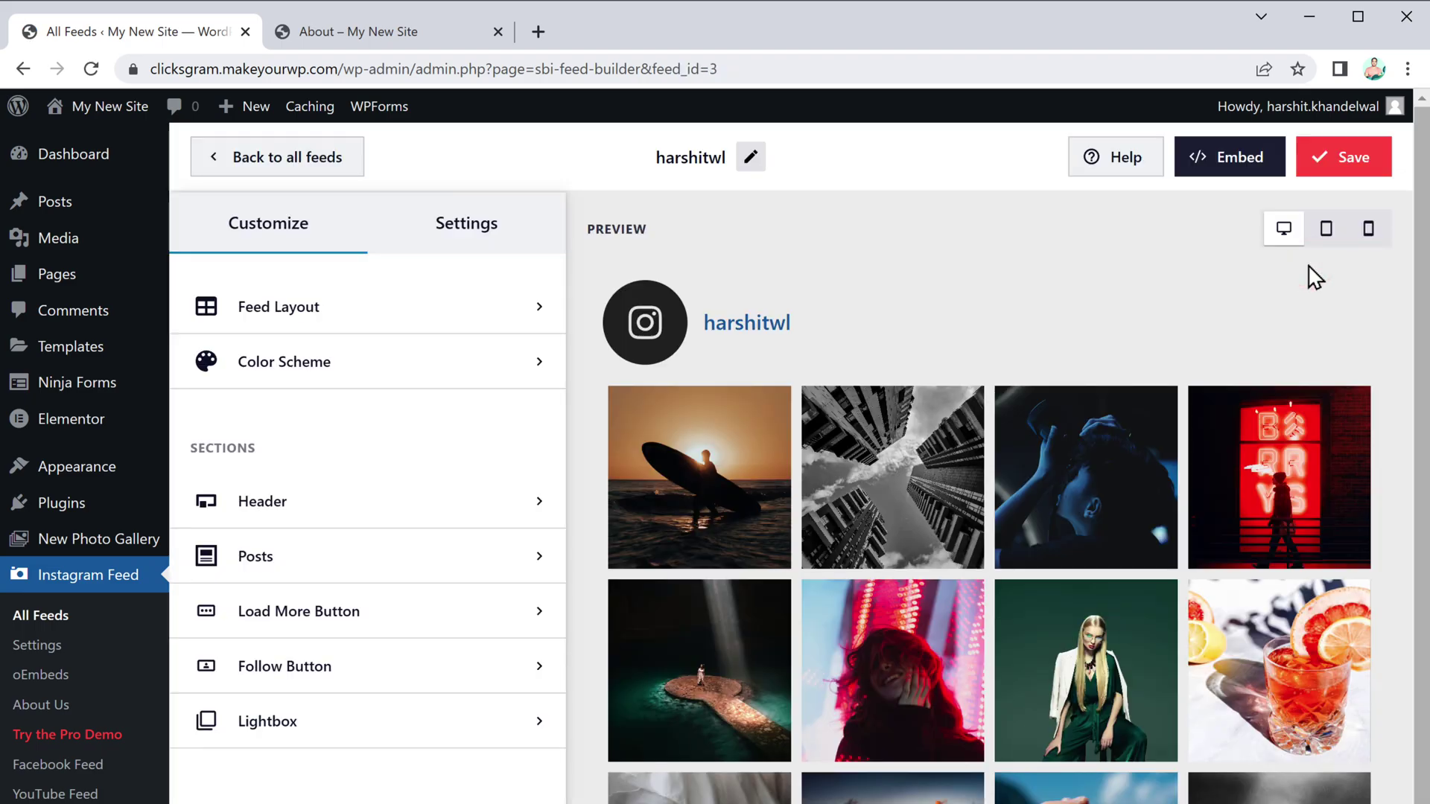
left_click(1343, 168)
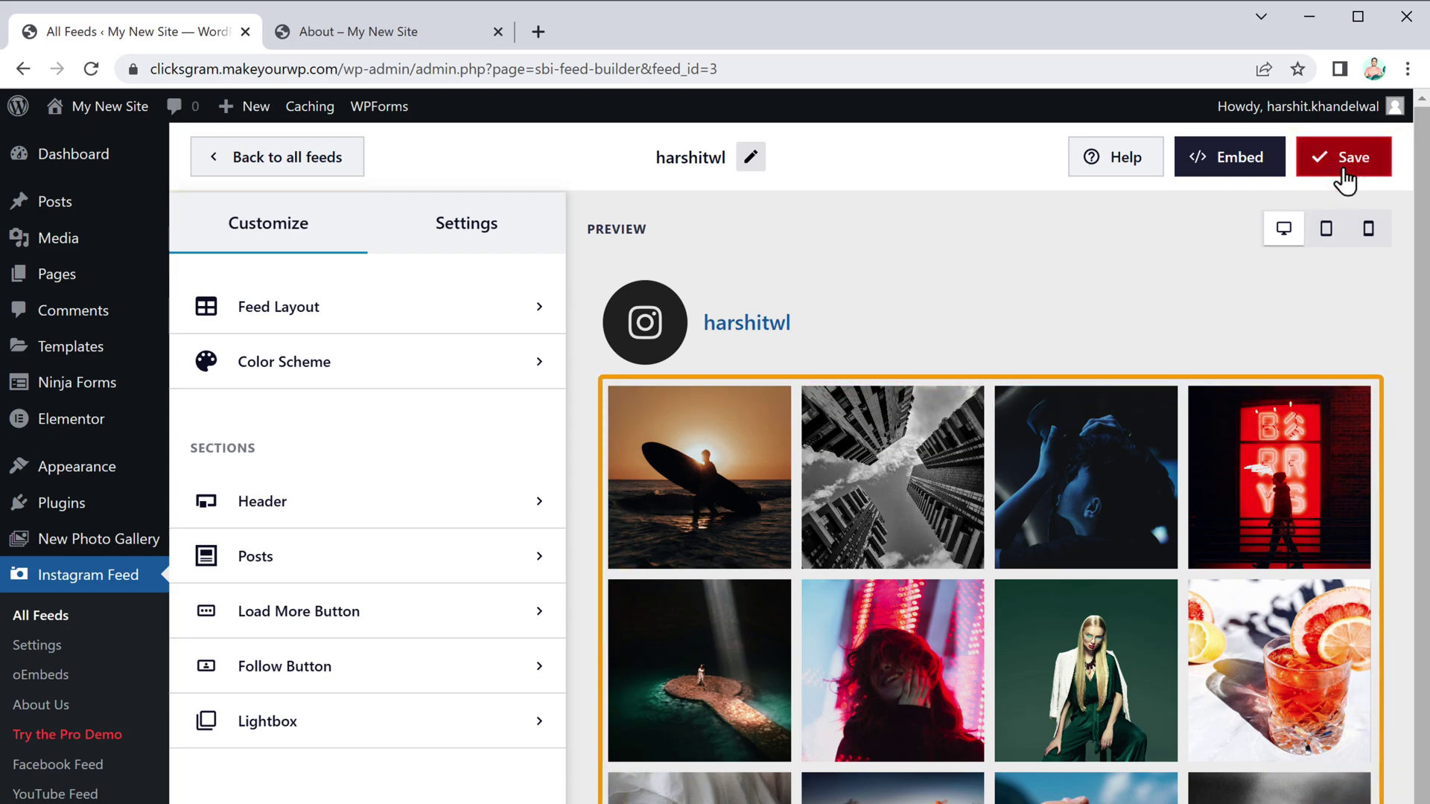
Copy the shortcode [instagram-feed feed=3] from the Embed dialog and return to the About page
left_click(1236, 175)
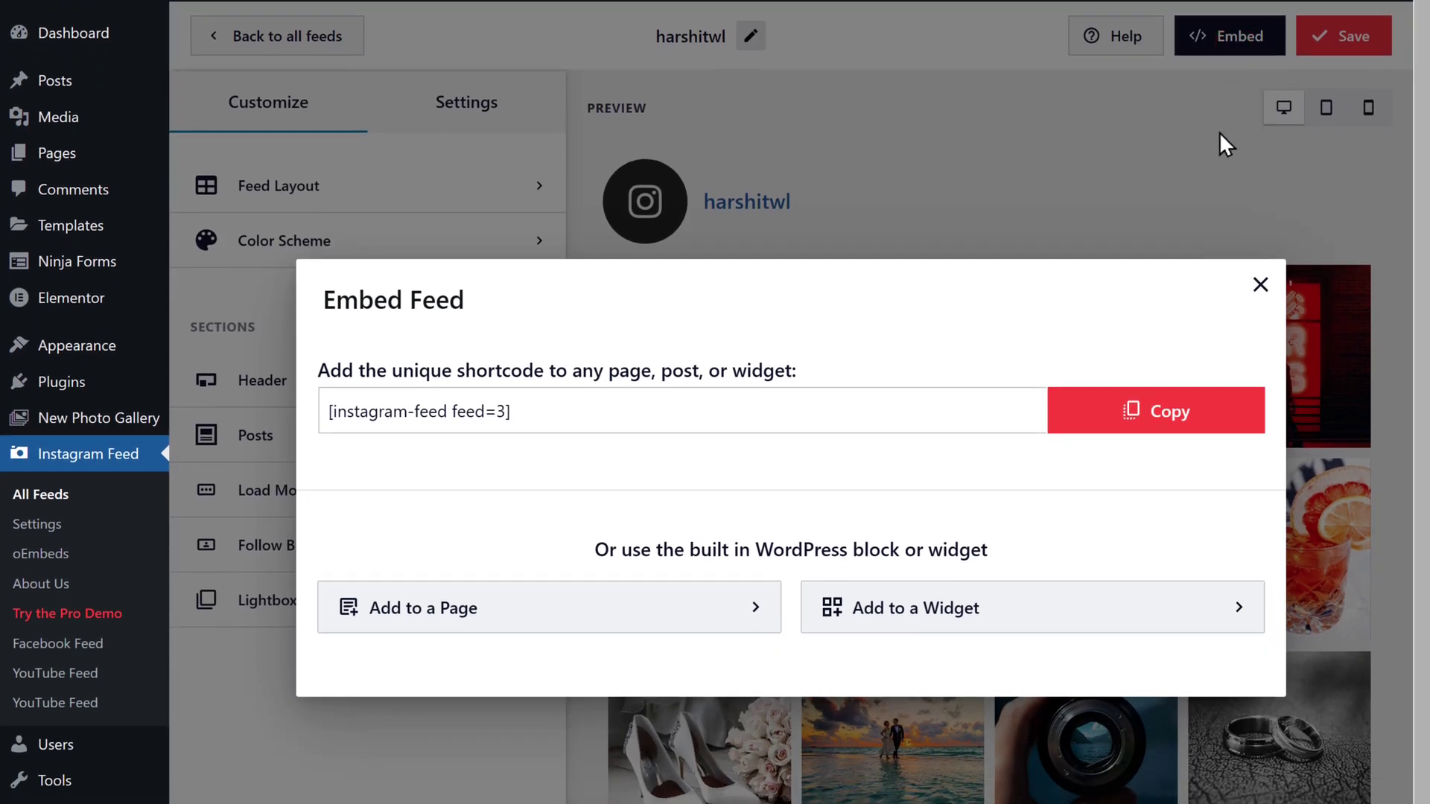
left_click(1162, 414)
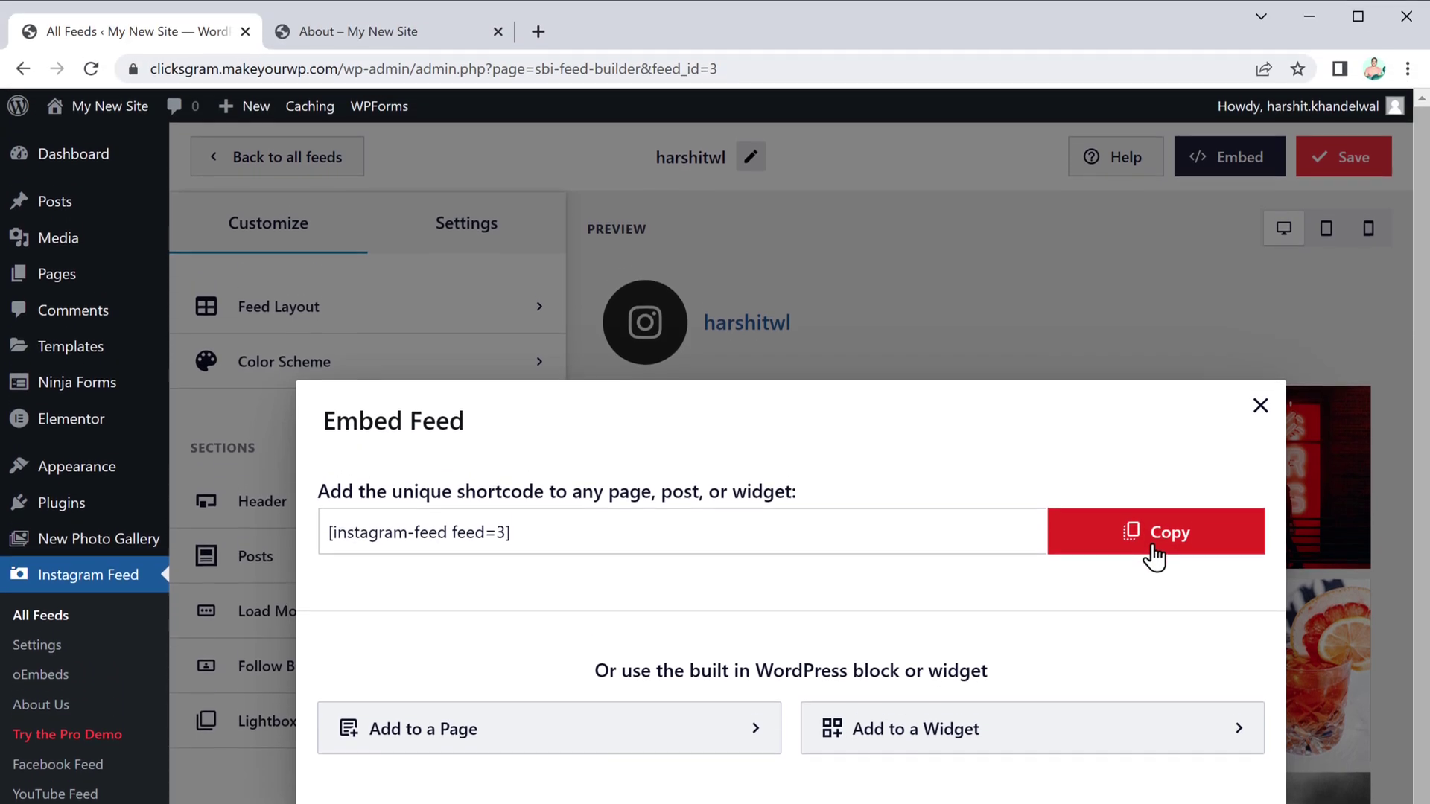
left_click(334, 42)
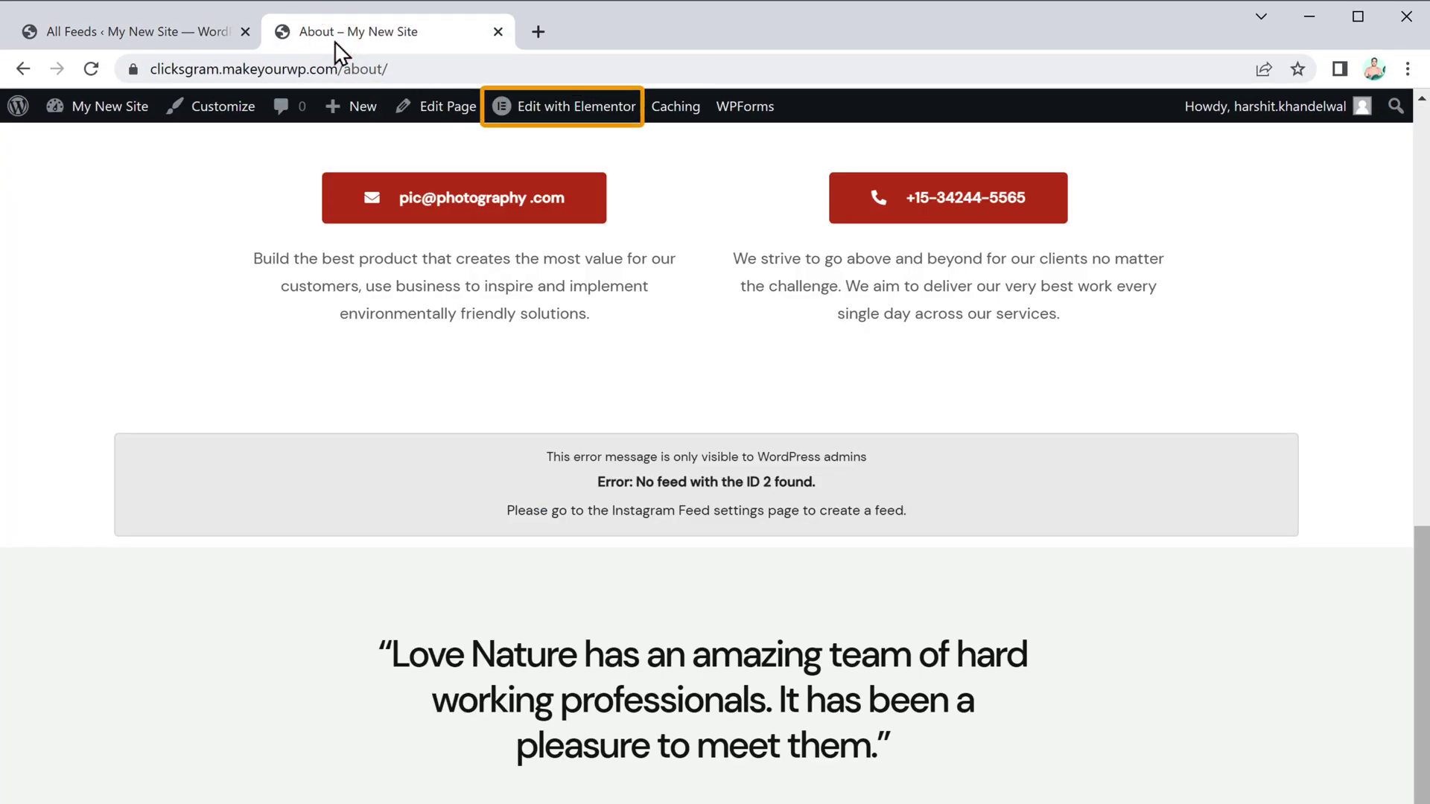
In Elementor, paste [instagram-feed feed=3] over the old feed=2 shortcode and update the About page
left_click(559, 113)
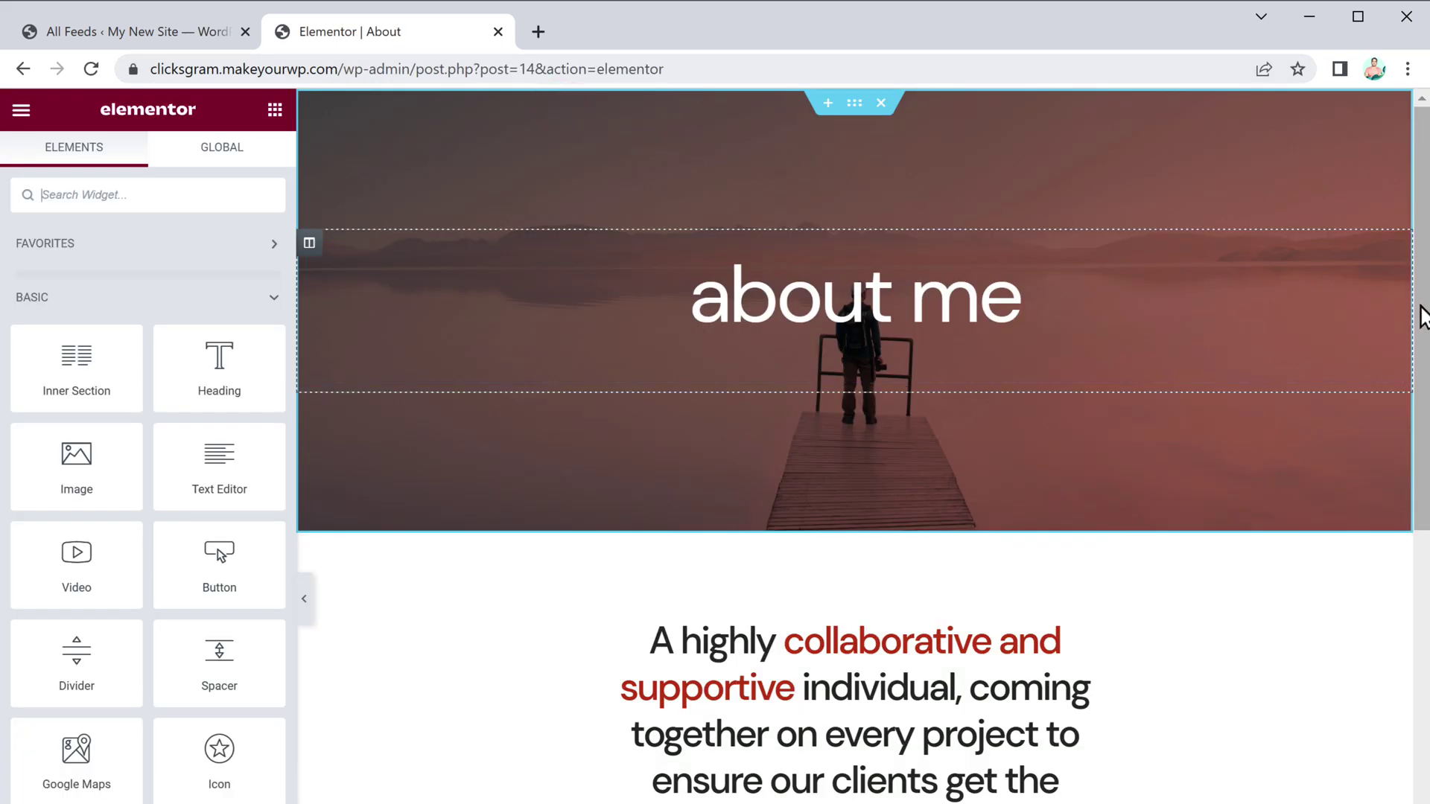
left_click_drag(1420, 313, 1418, 696)
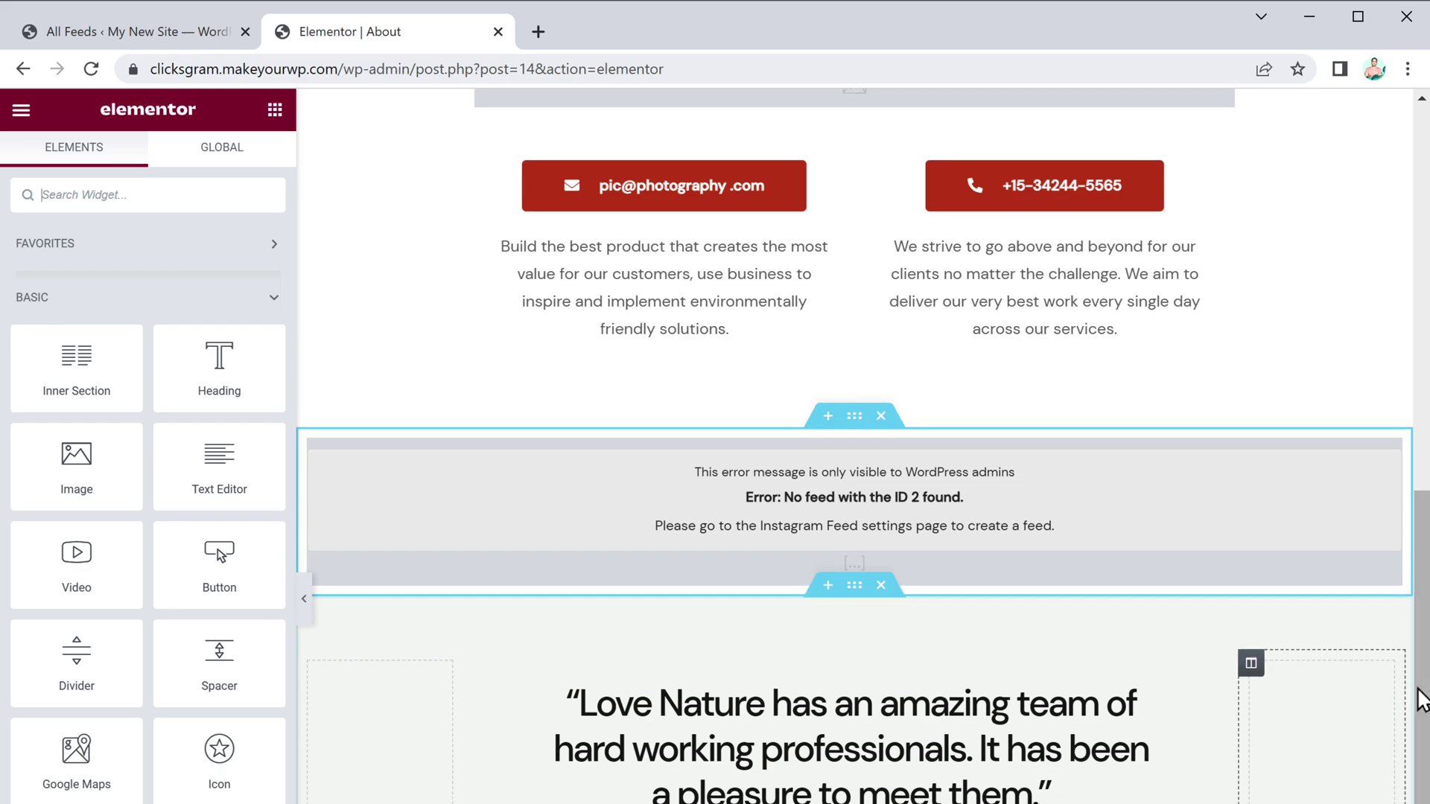
left_click(877, 495)
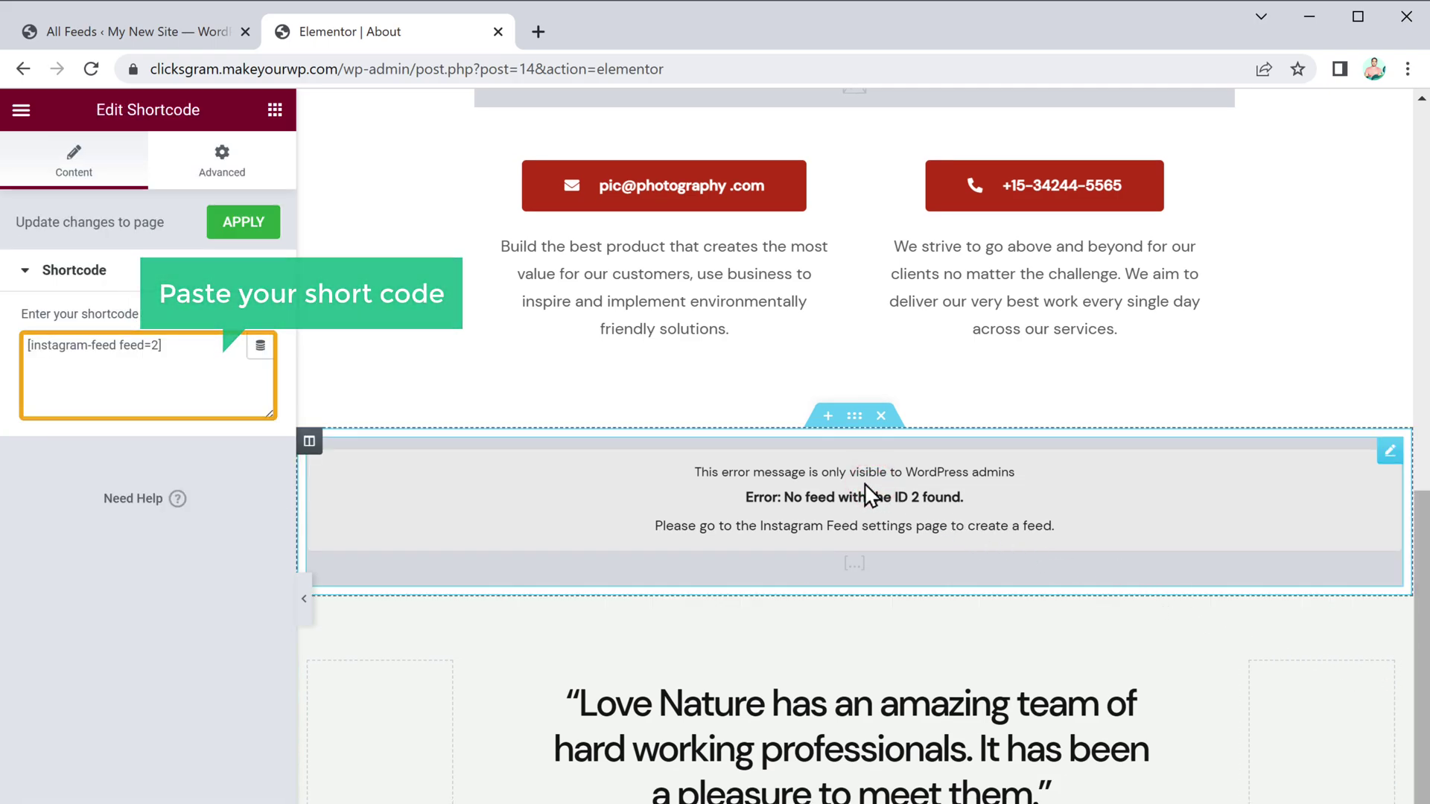
left_click_drag(195, 355, 15, 350)
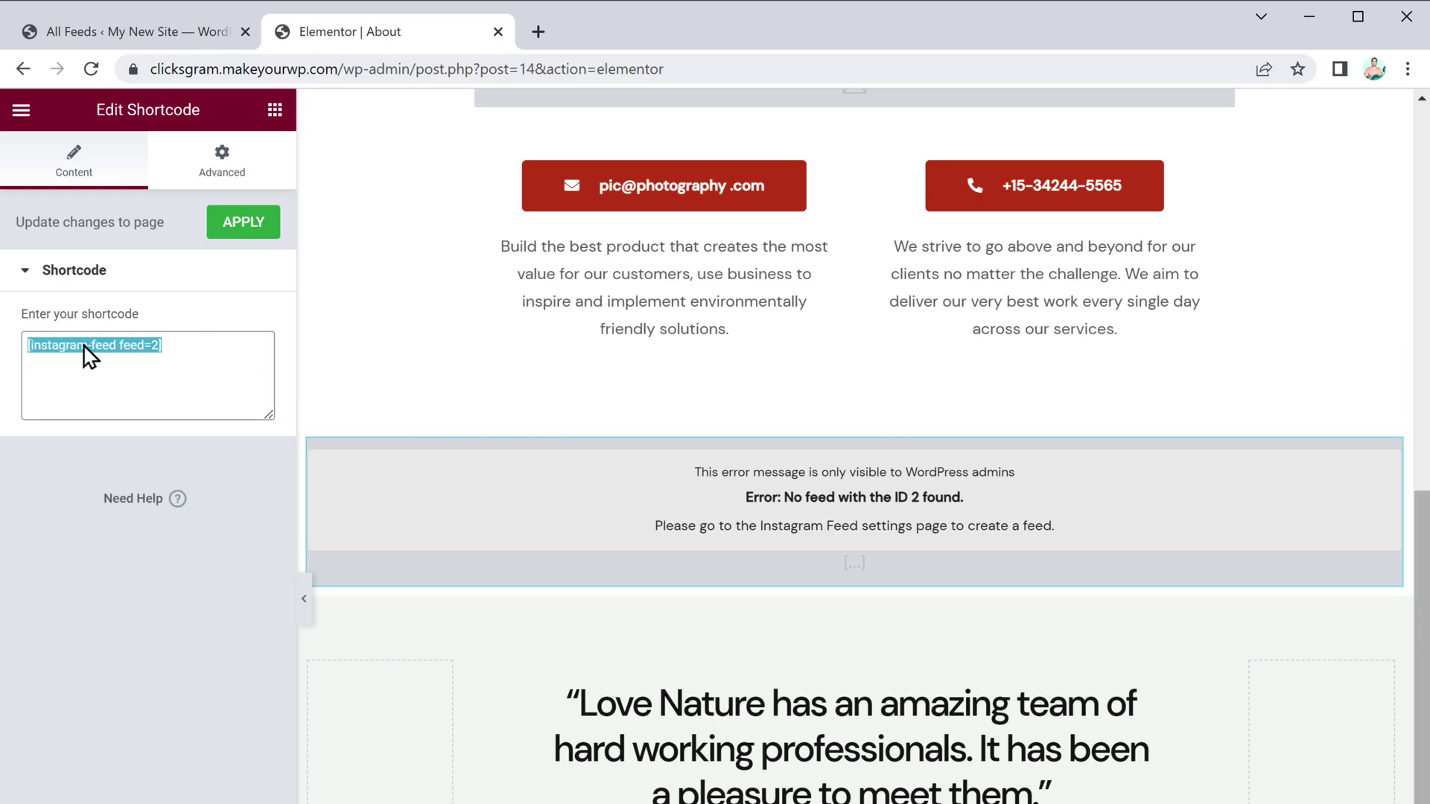
right_click(168, 349)
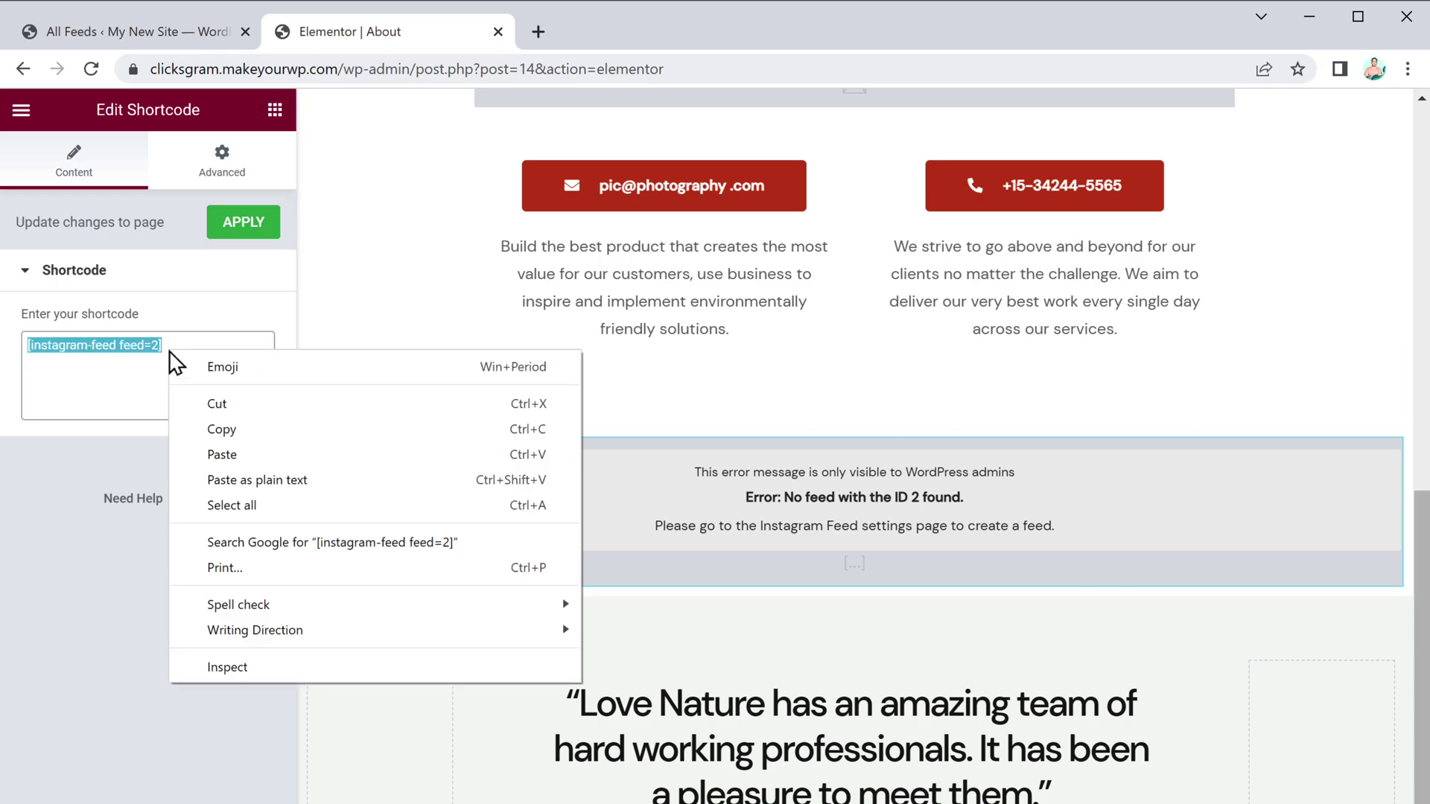
left_click(274, 451)
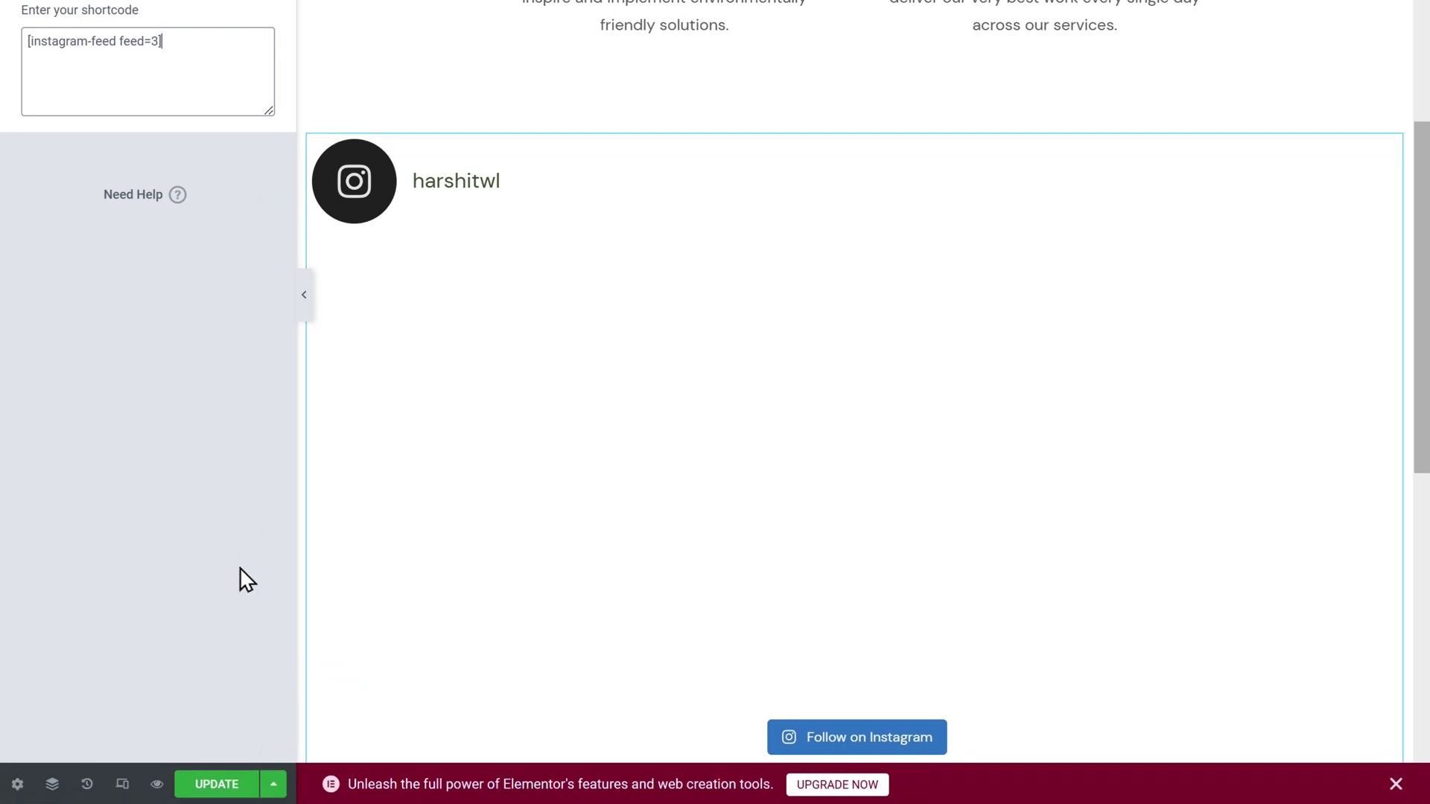
left_click(221, 785)
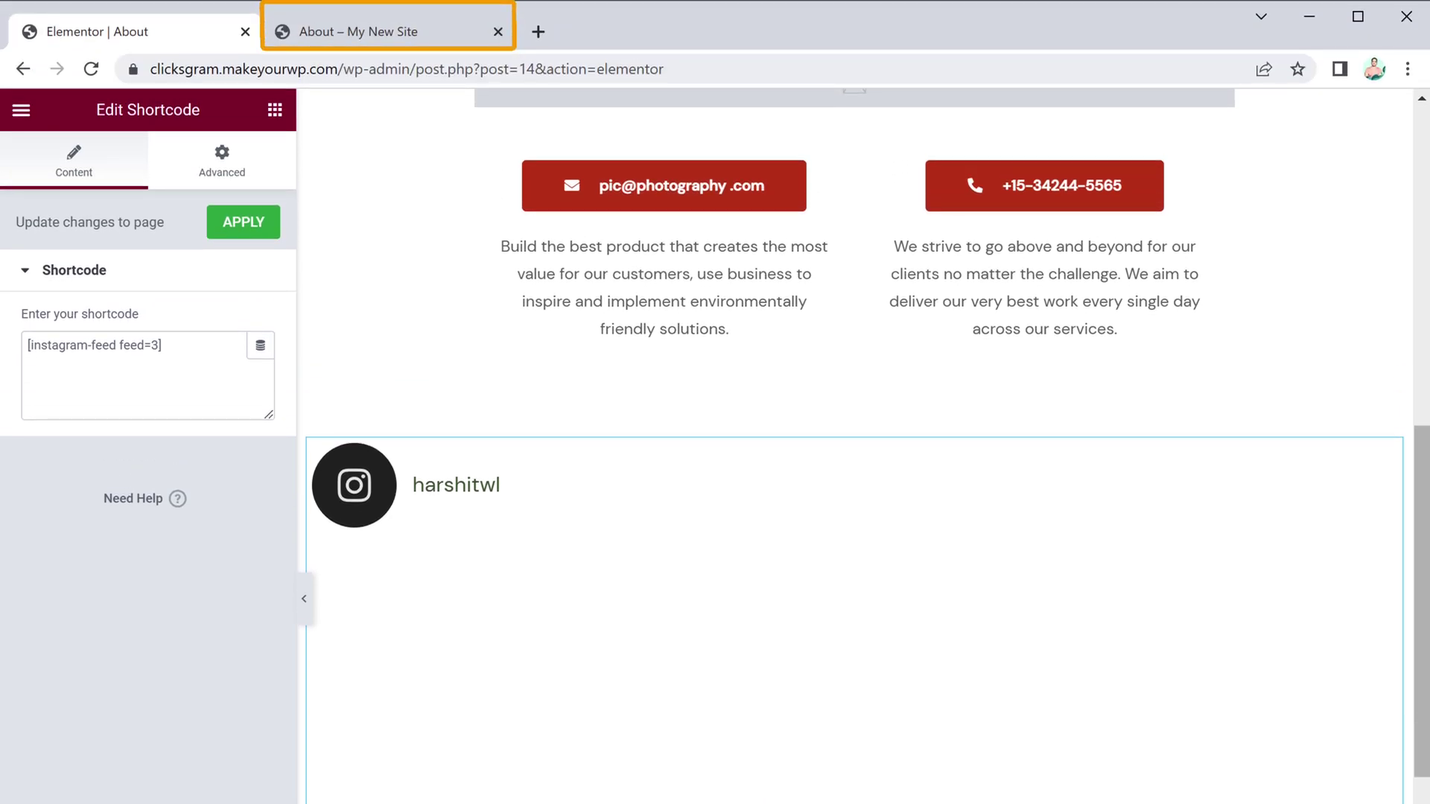
Reload the live About page and scroll to the Instagram photo grid with its Follow button
left_click(356, 41)
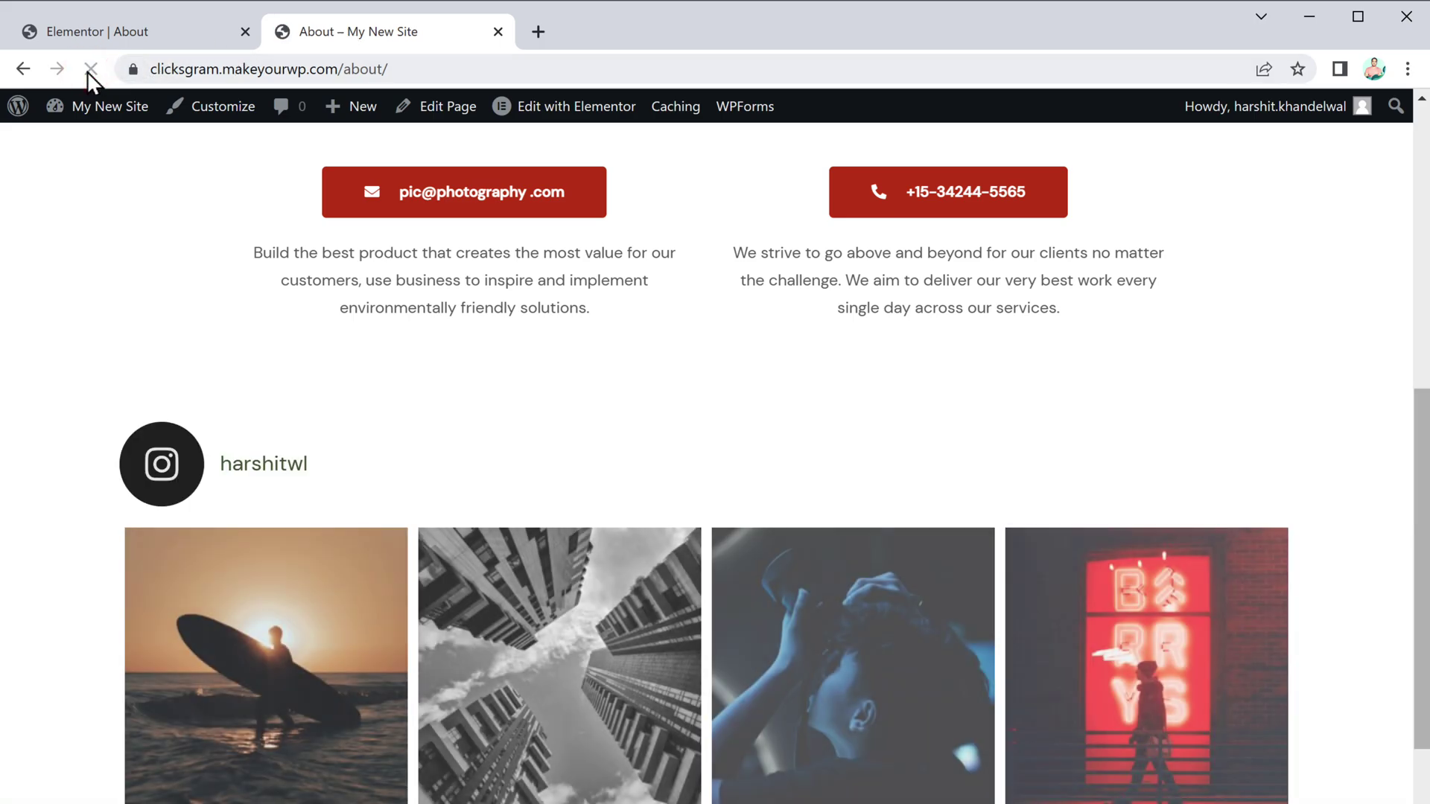
left_click_drag(1418, 509, 1418, 643)
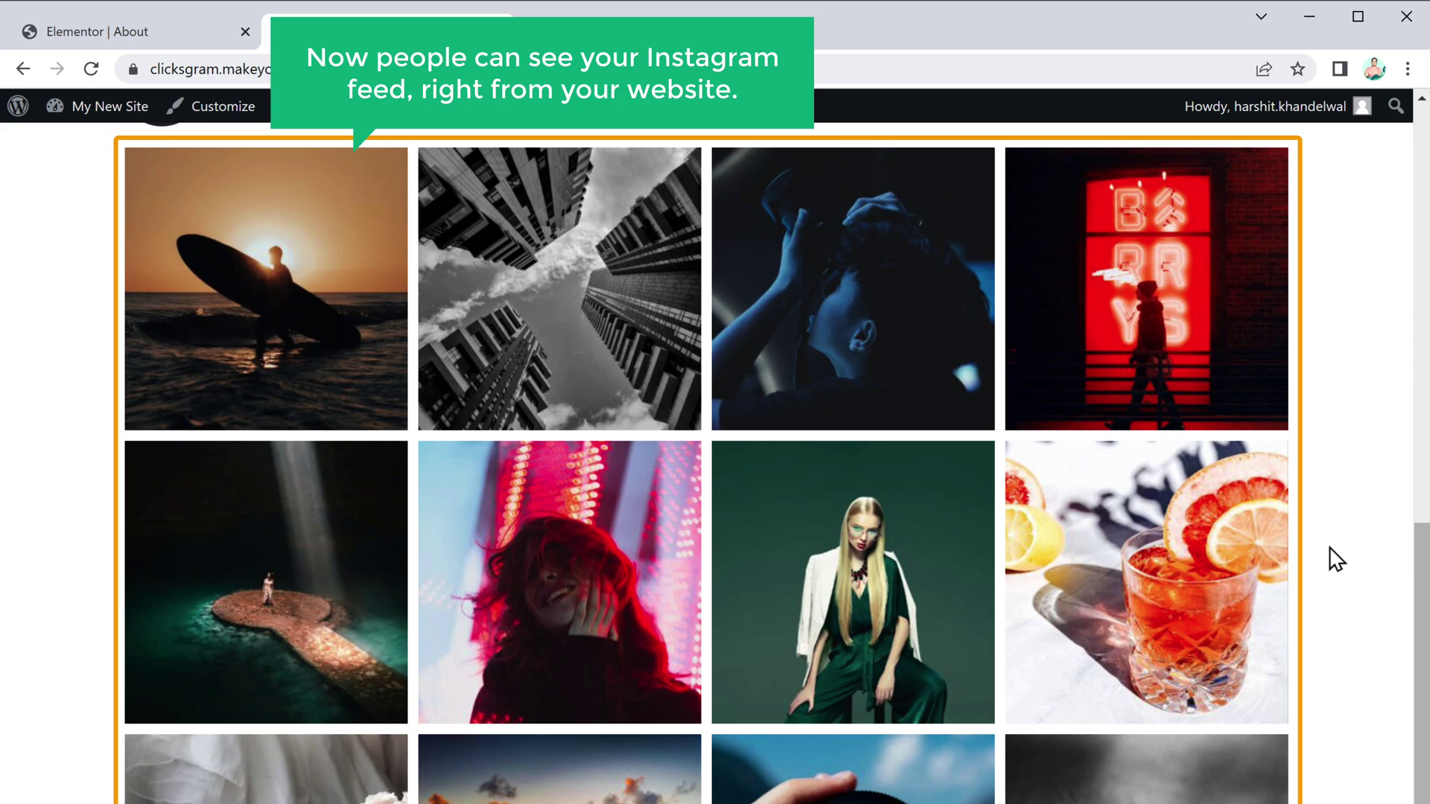
scroll(1337, 560, "down", 6)
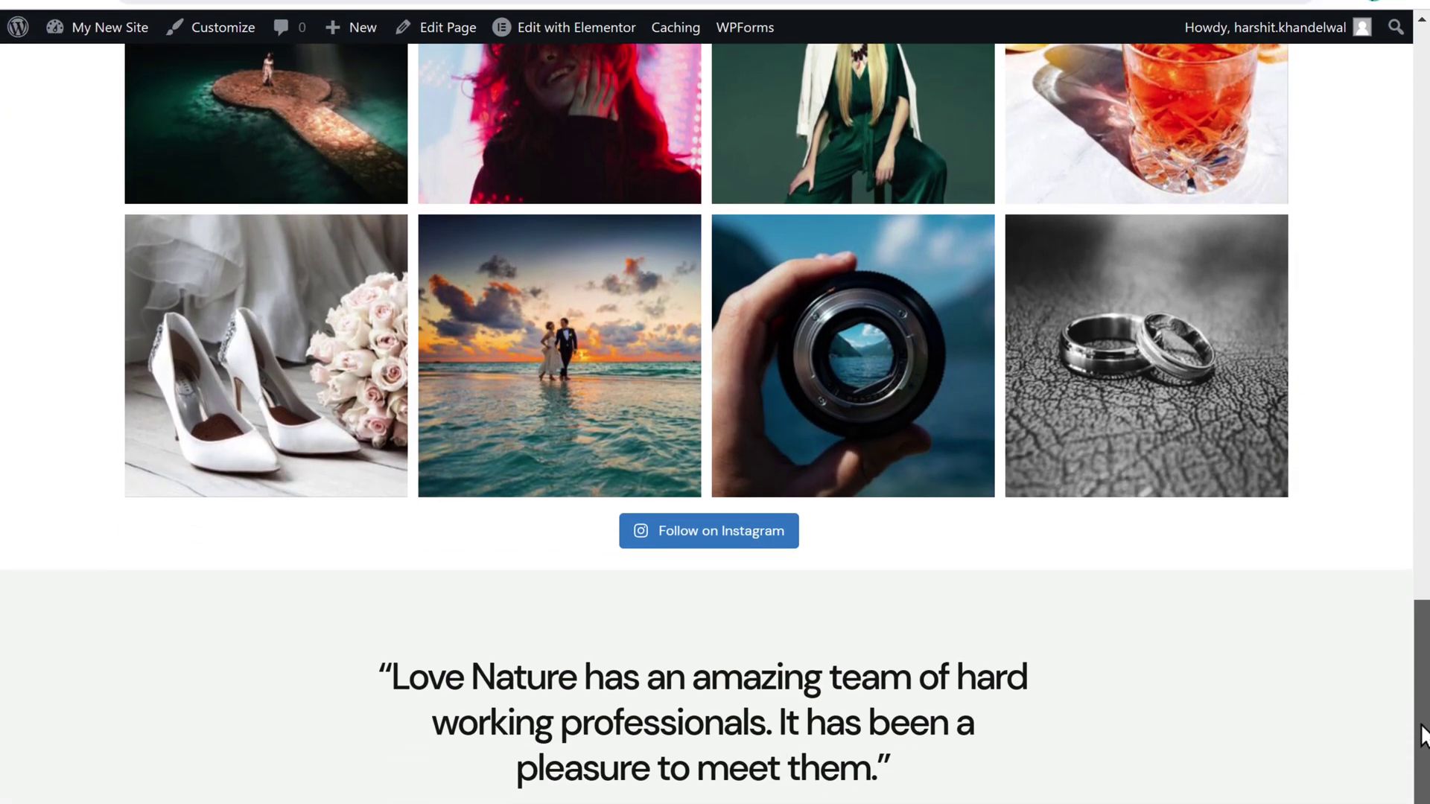
Visit the Instagram profile linked from the site's feed, then return to the My New Site tab
left_click(712, 541)
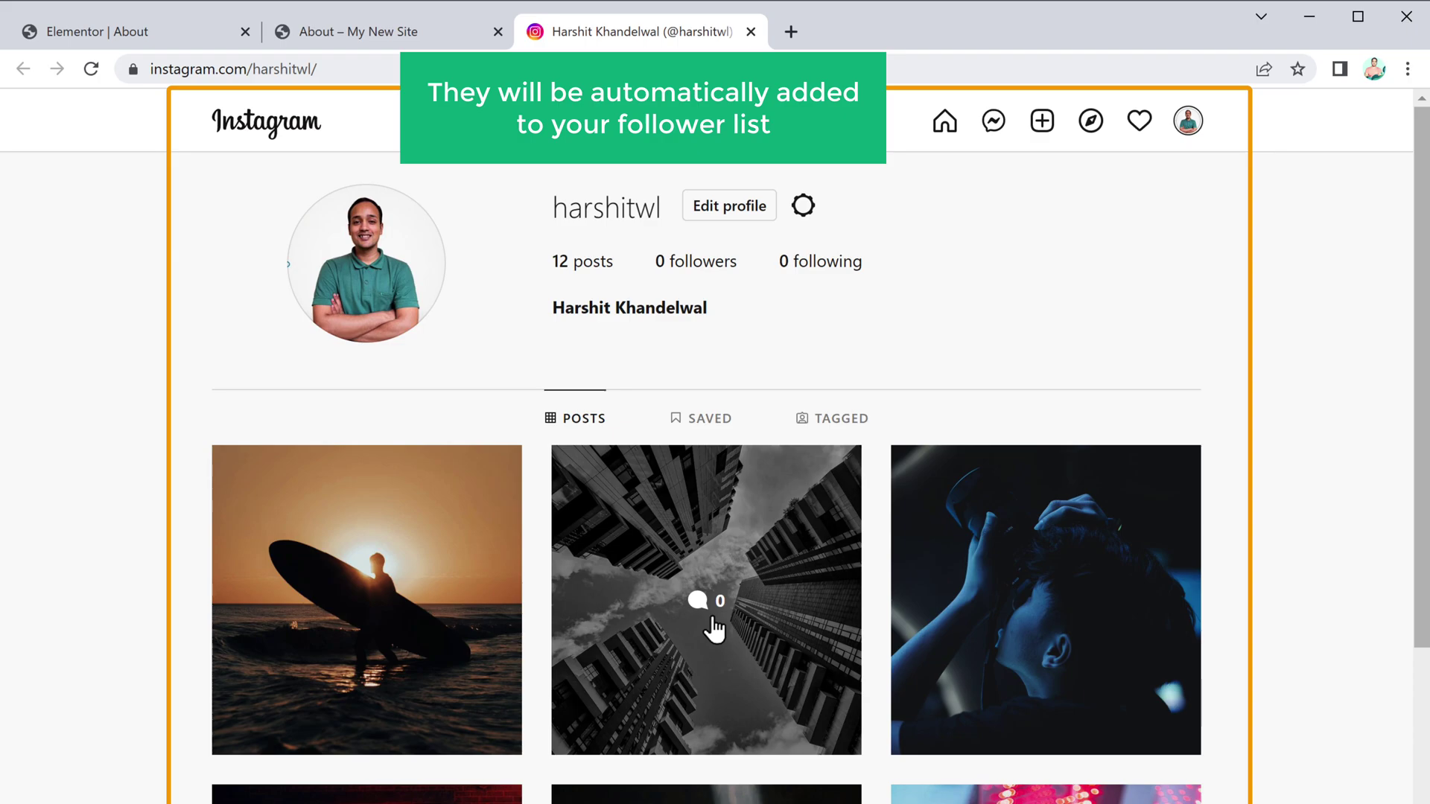
scroll(1370, 564, "down", 10)
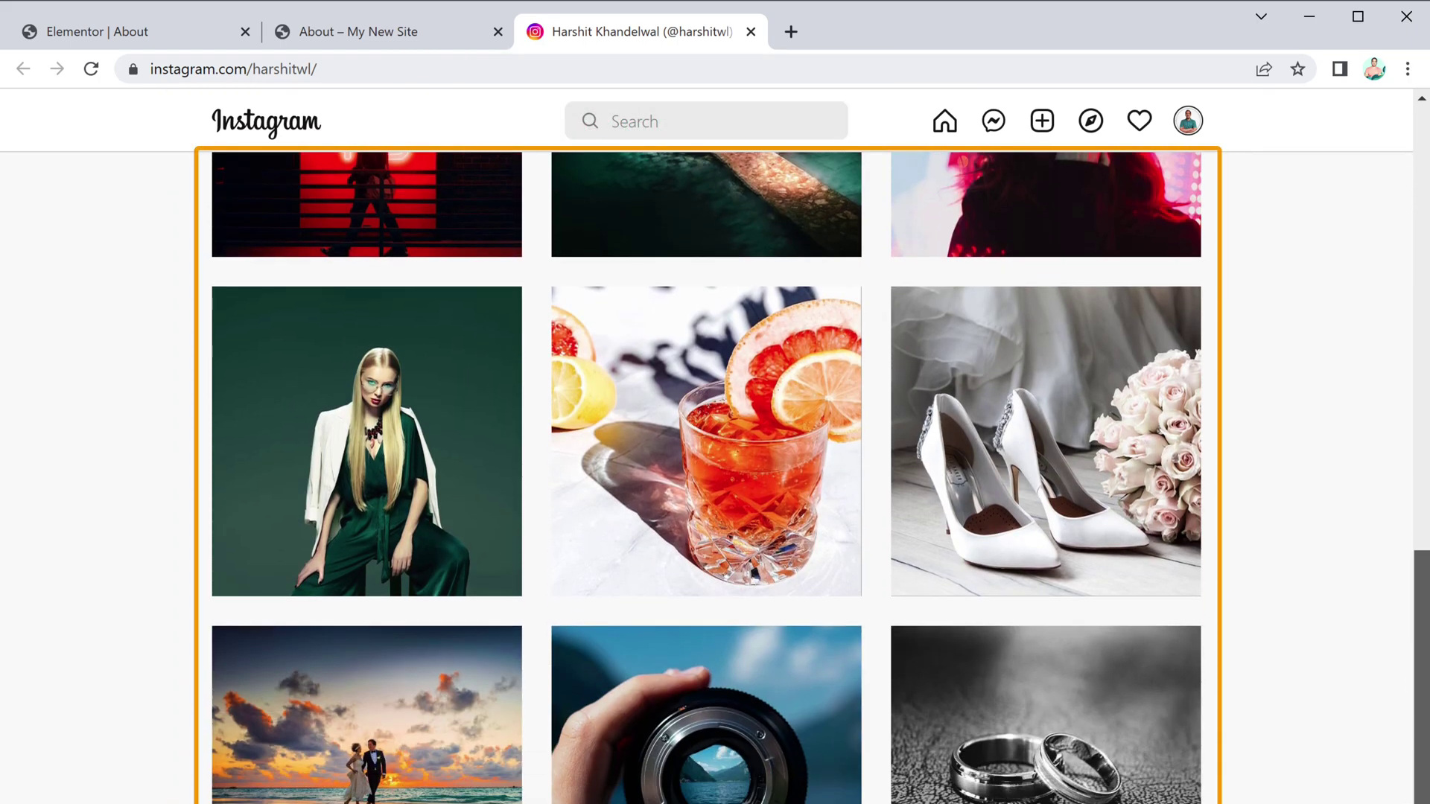
scroll(1424, 491, "up", 10)
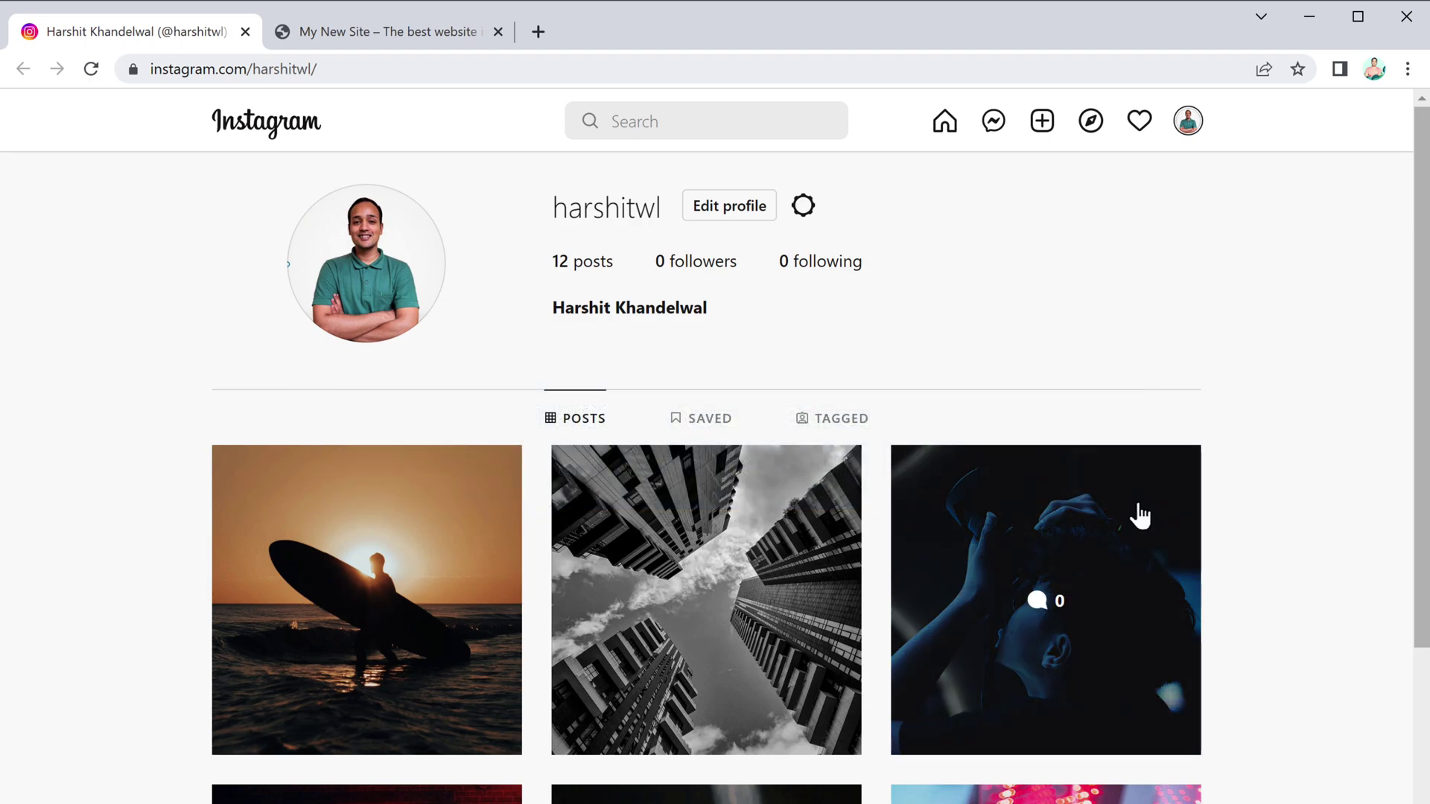
left_click(384, 37)
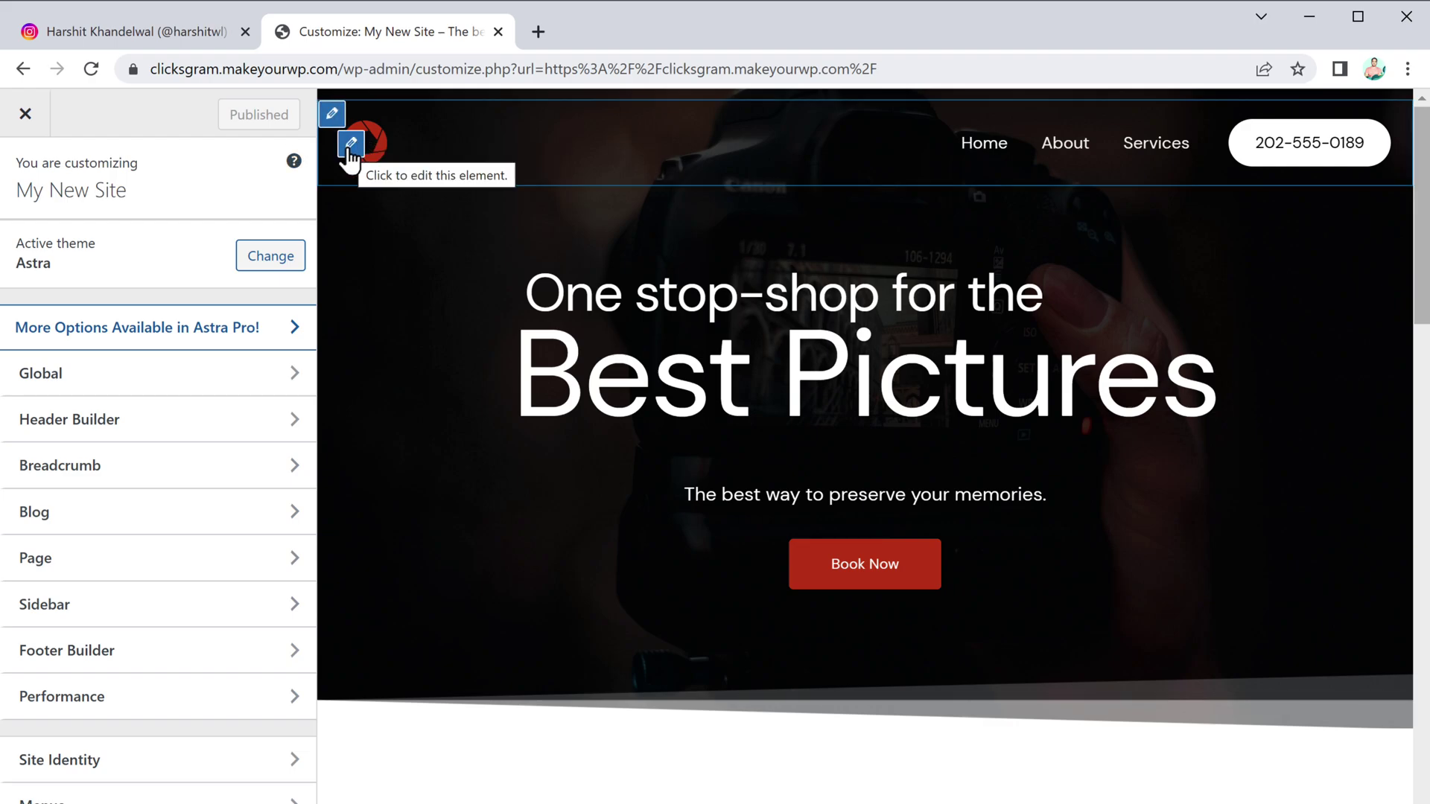
Swap the transparent header logo for the uploaded clicksgram logo and widen it to 128 px
left_click(350, 141)
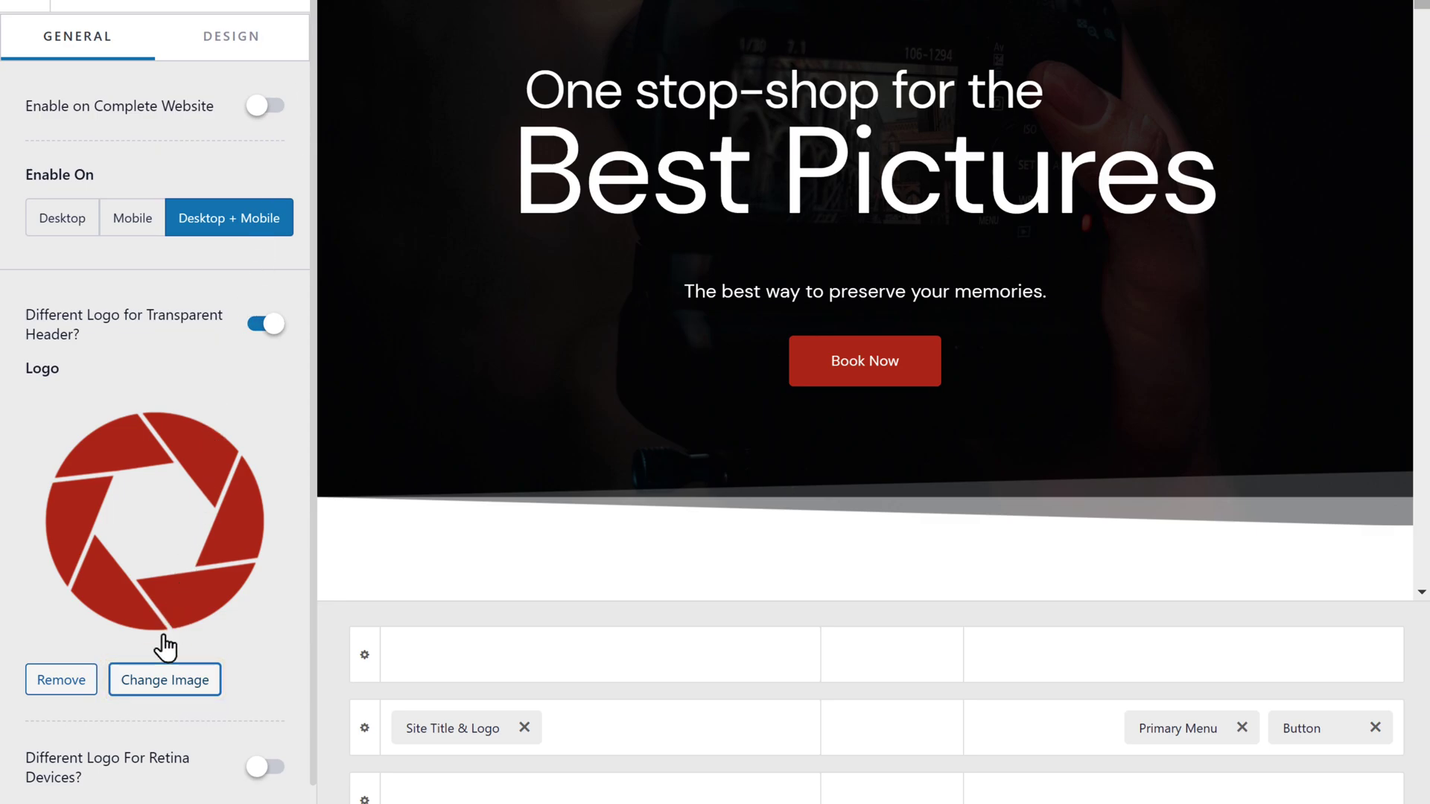
left_click(160, 692)
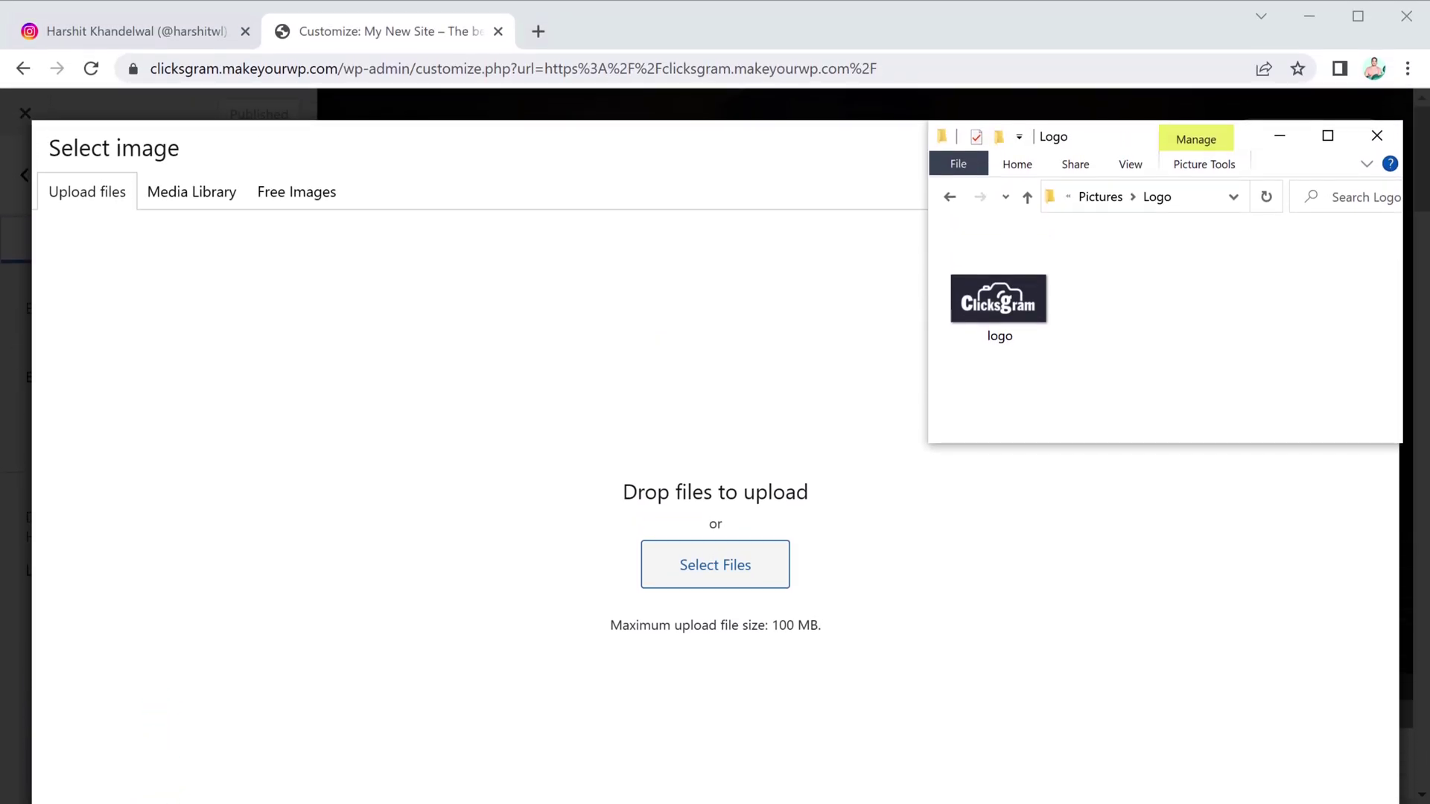
left_click_drag(998, 310, 703, 404)
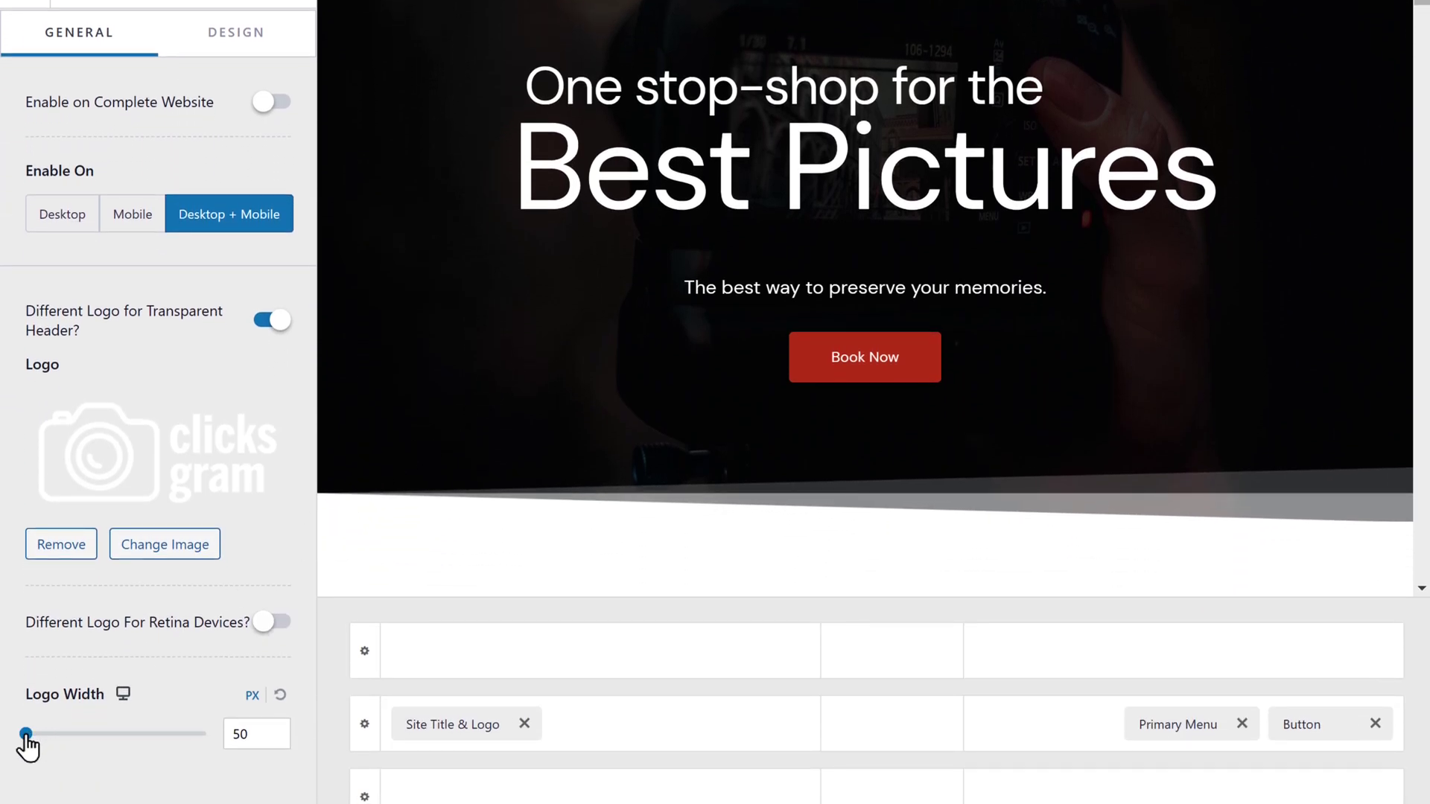
left_click_drag(27, 737, 54, 737)
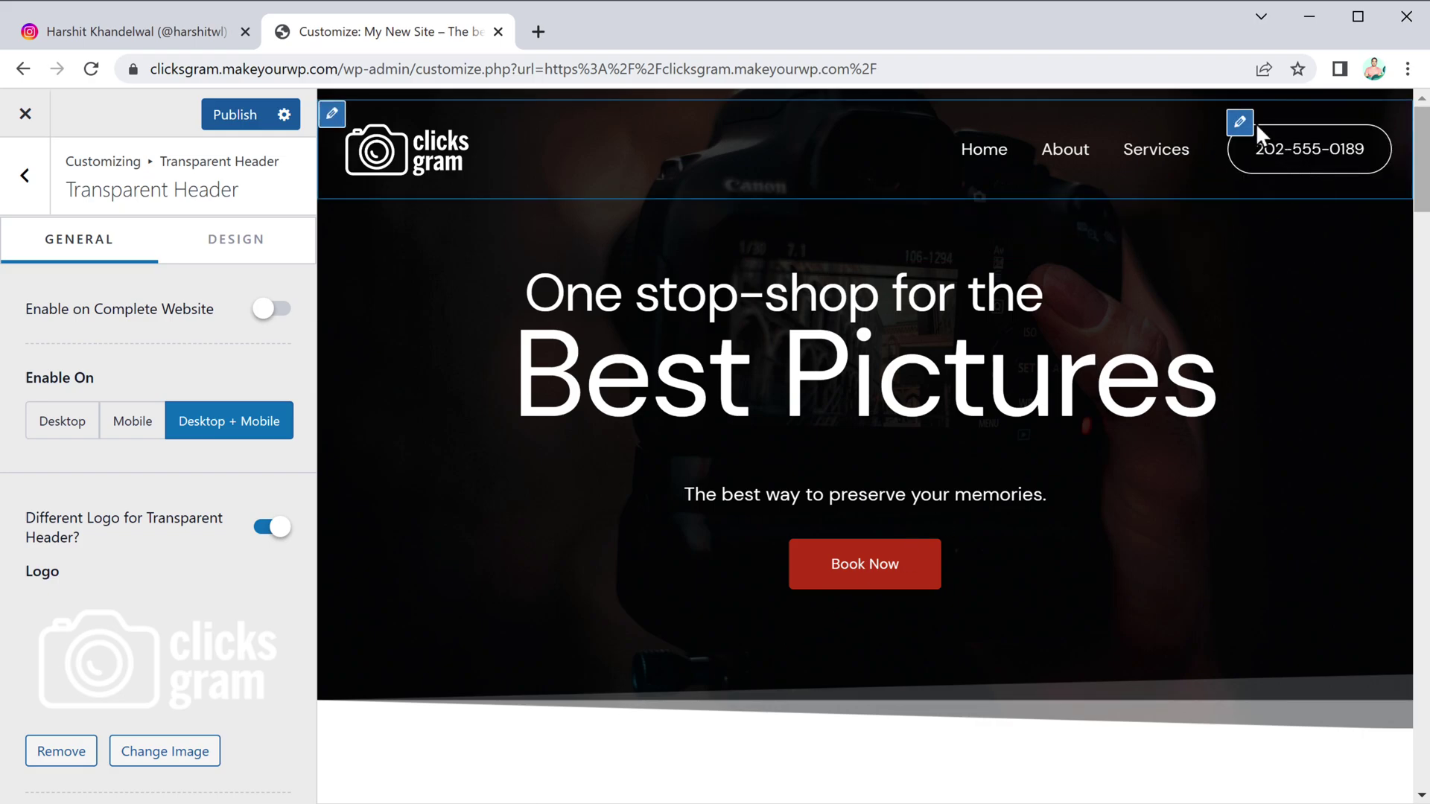
Put the new business phone number in the header button's text and tel link, then publish
left_click(1240, 122)
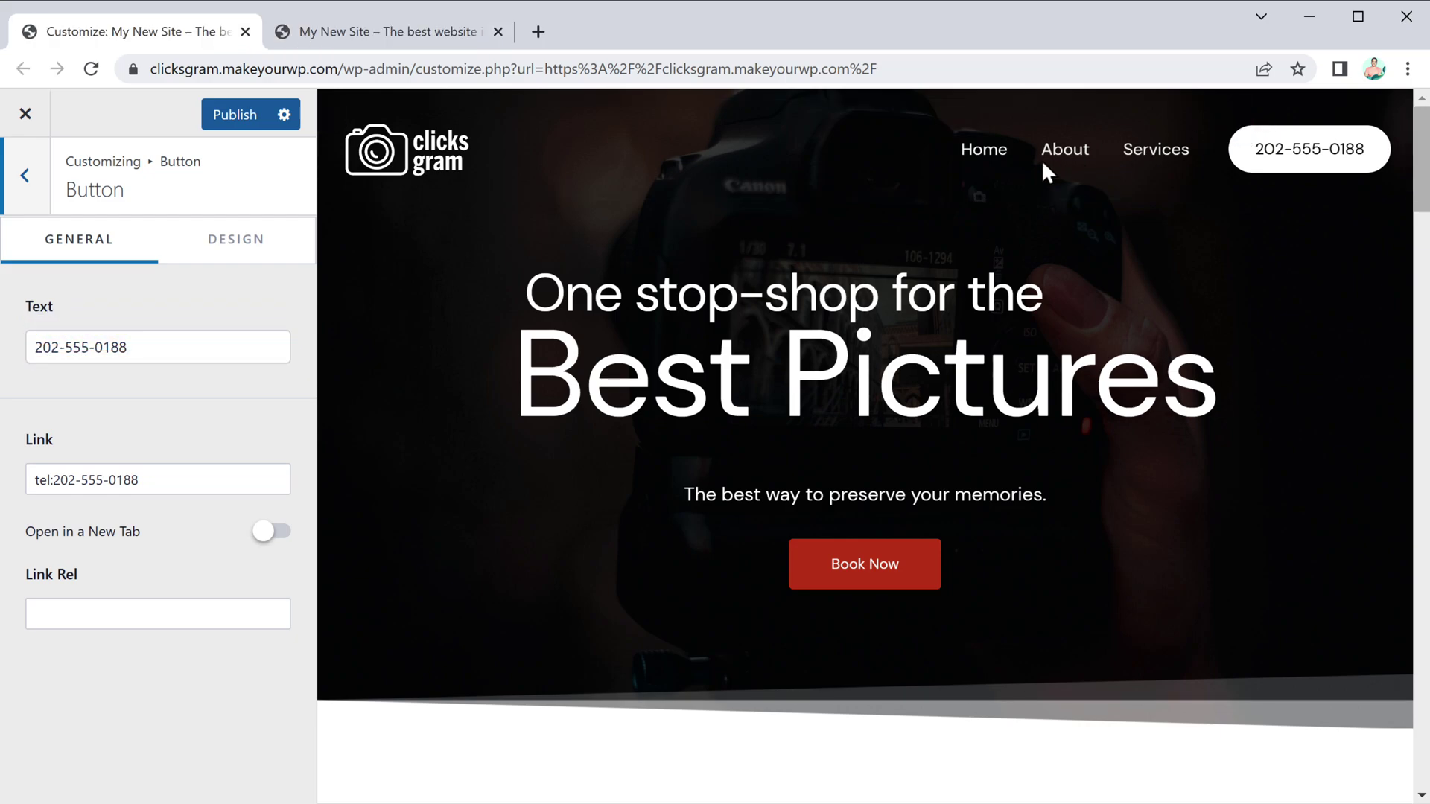
left_click_drag(143, 342, 31, 347)
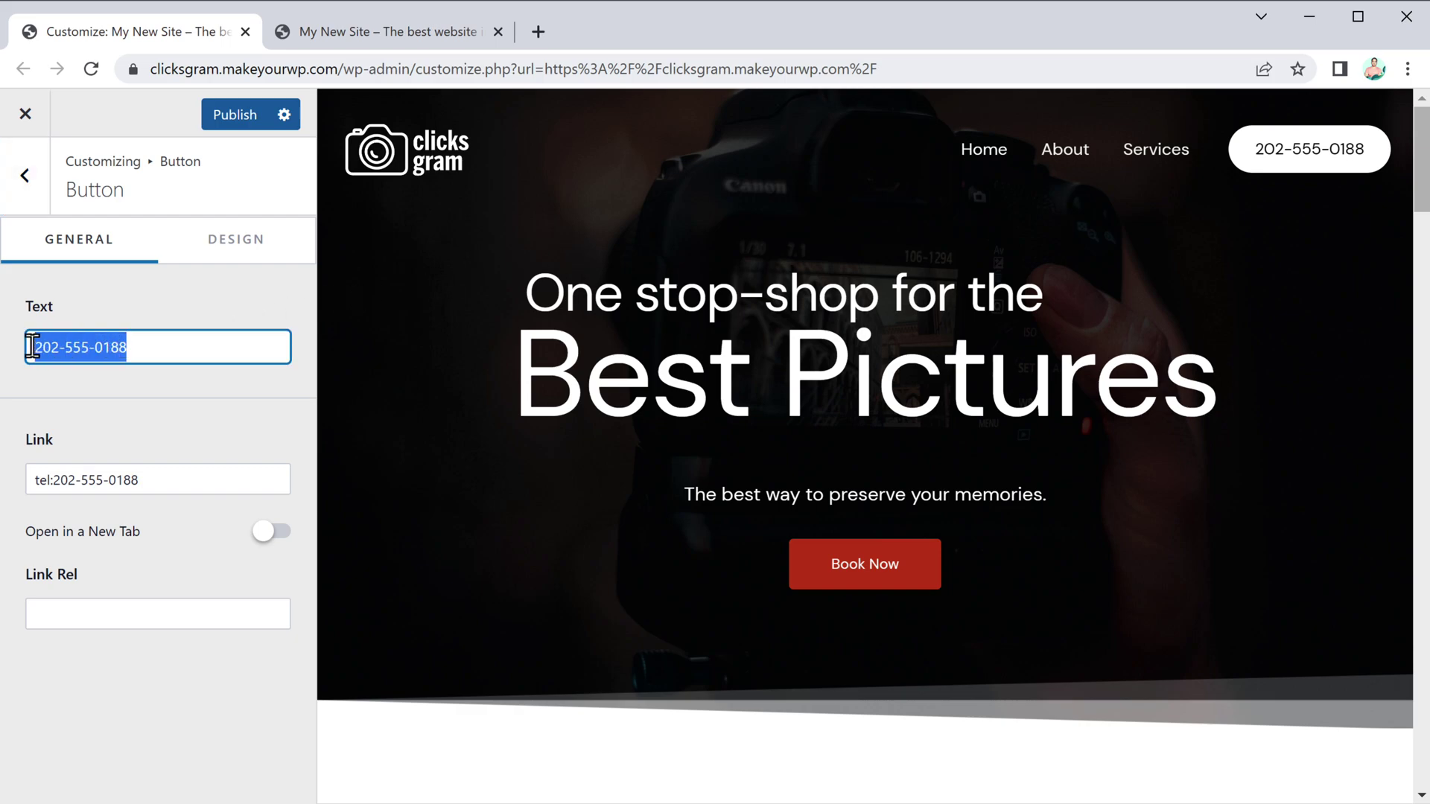
left_click_drag(145, 480, 53, 480)
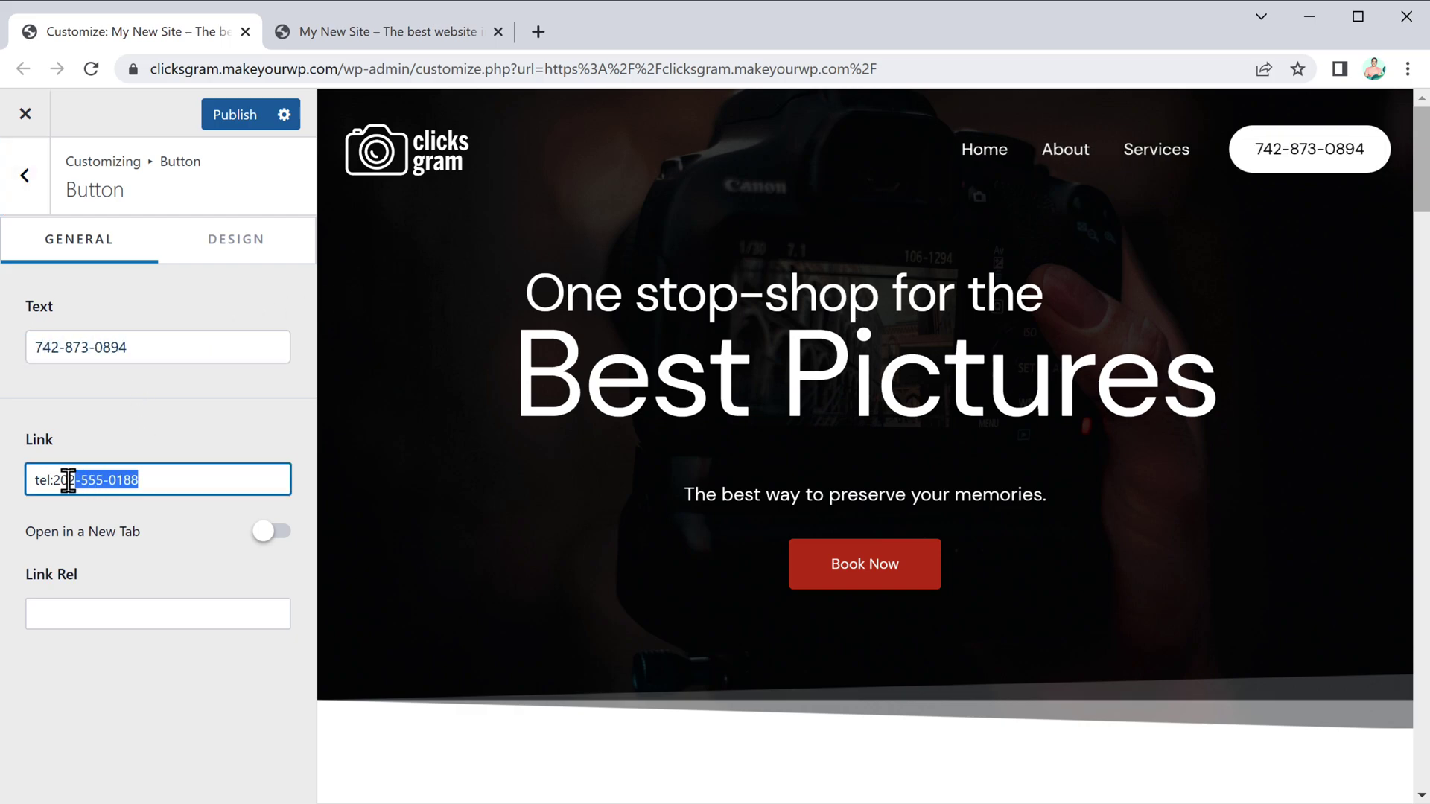
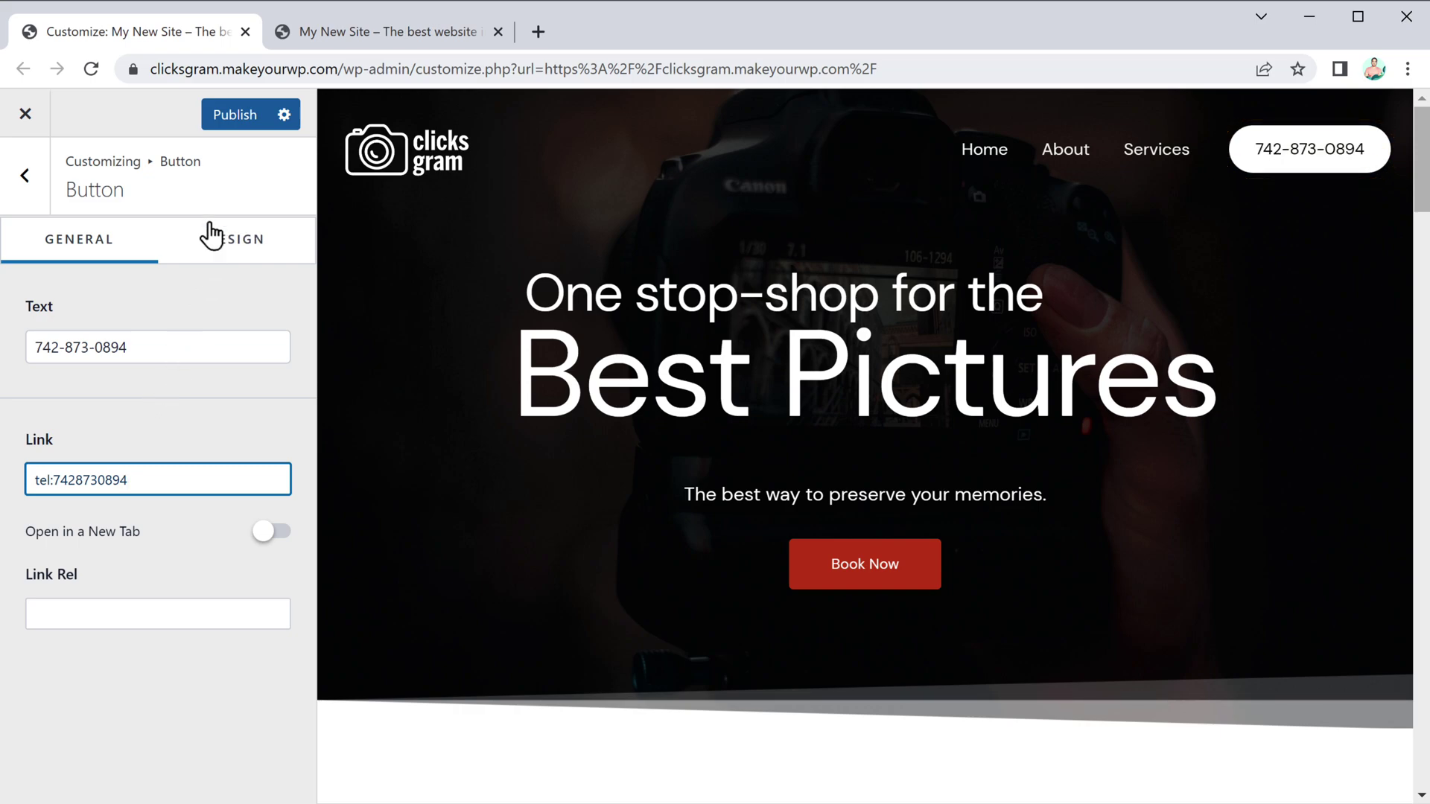
left_click(236, 119)
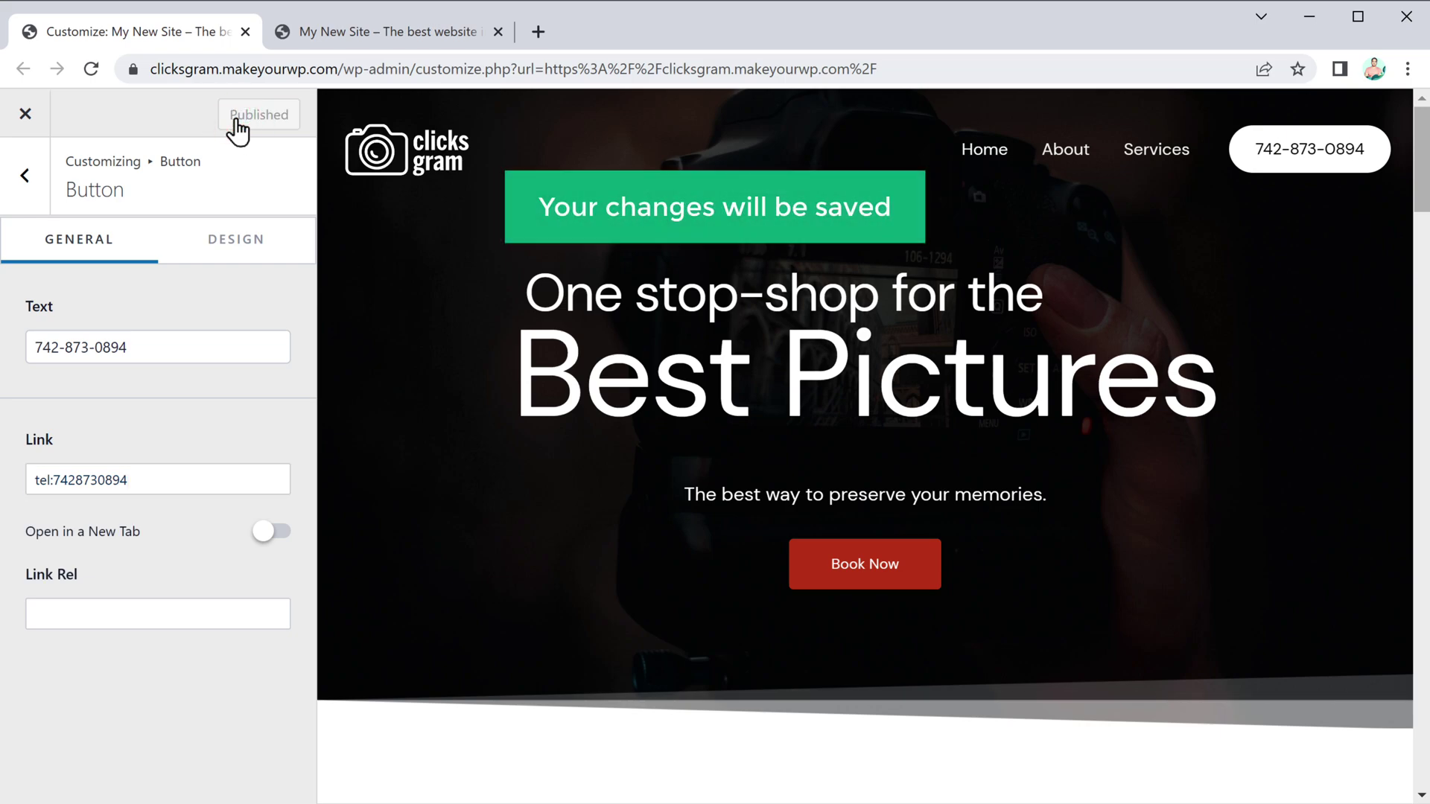
Reload the live site to see the updates, then test the call button from the mobile menu
left_click(377, 42)
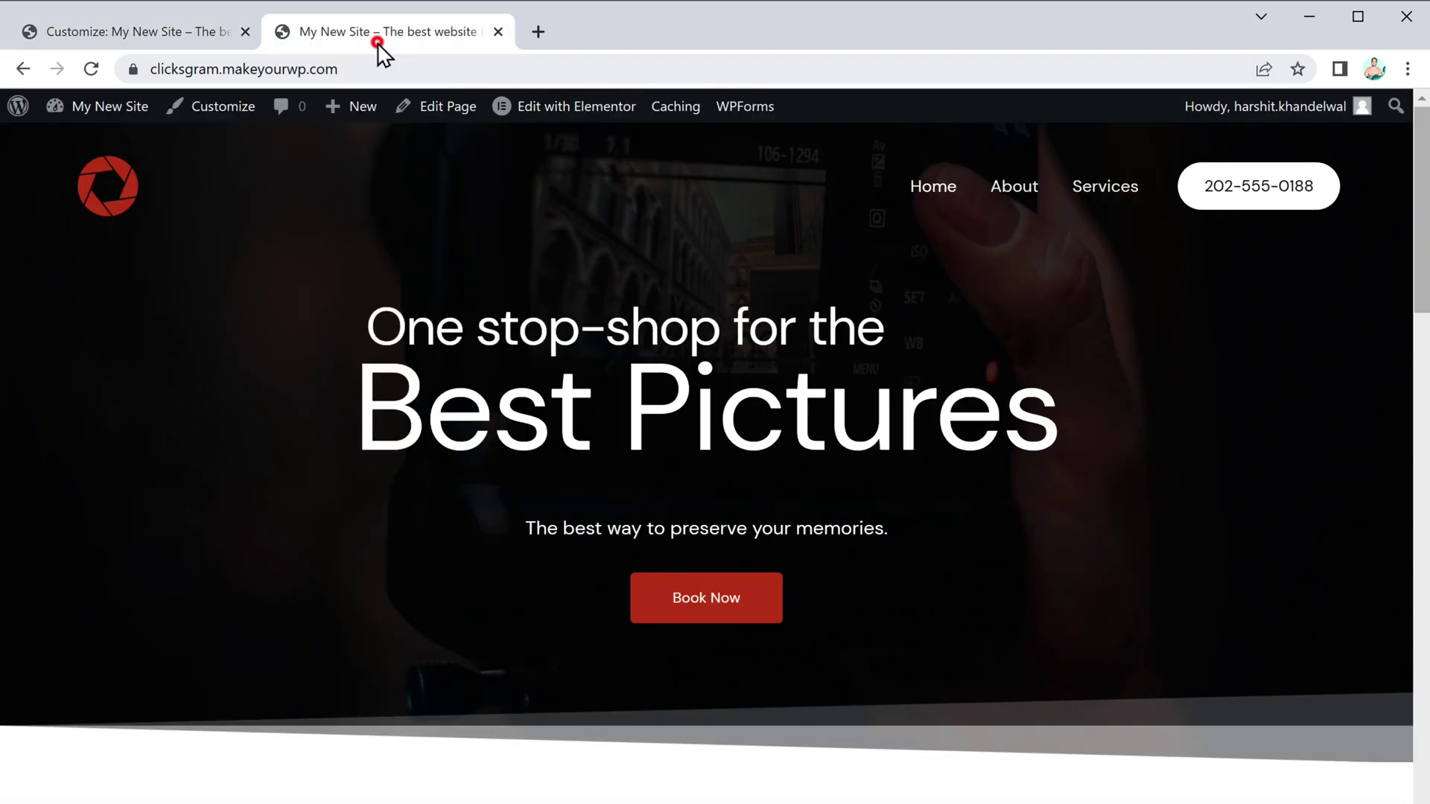
left_click(96, 82)
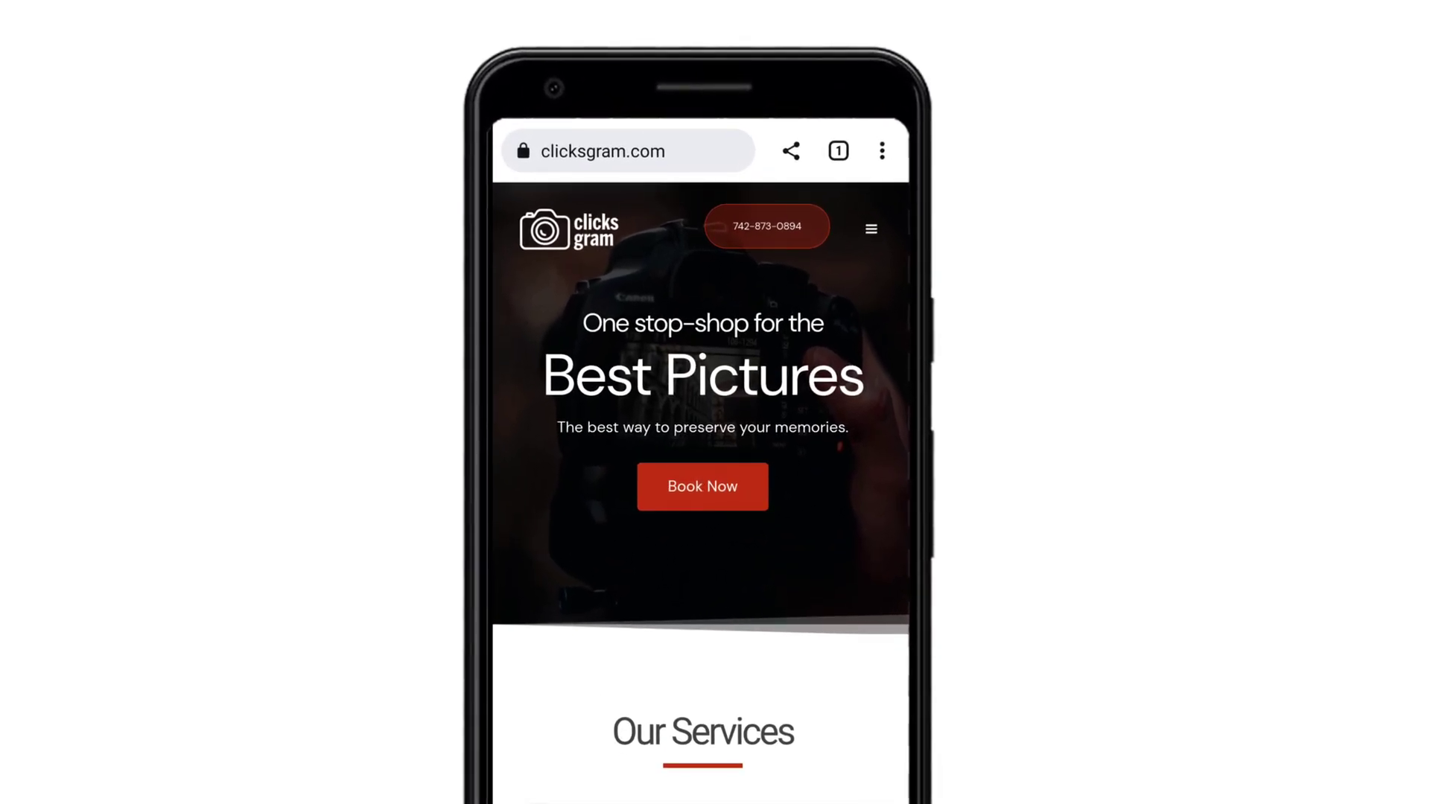
left_click(870, 229)
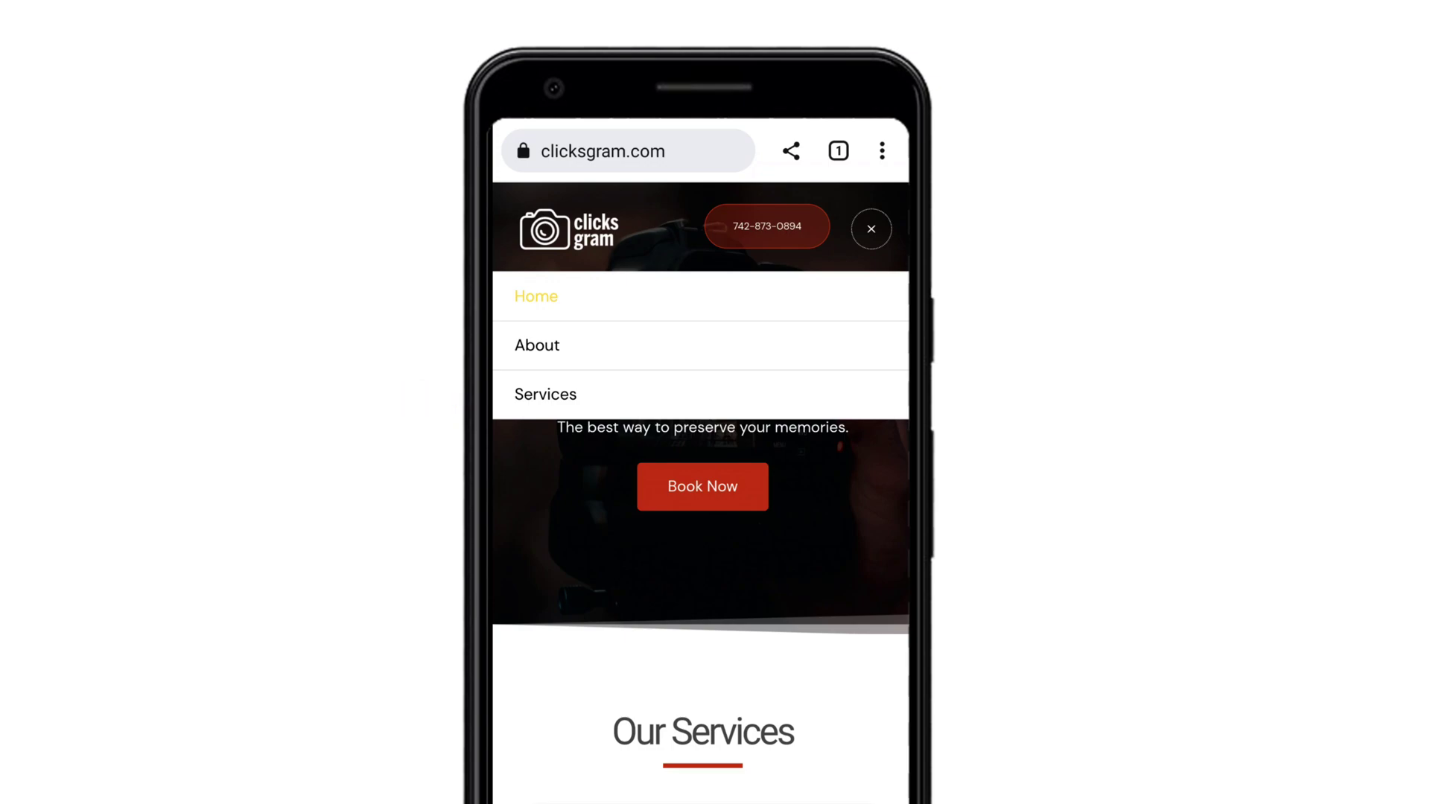
left_click(767, 225)
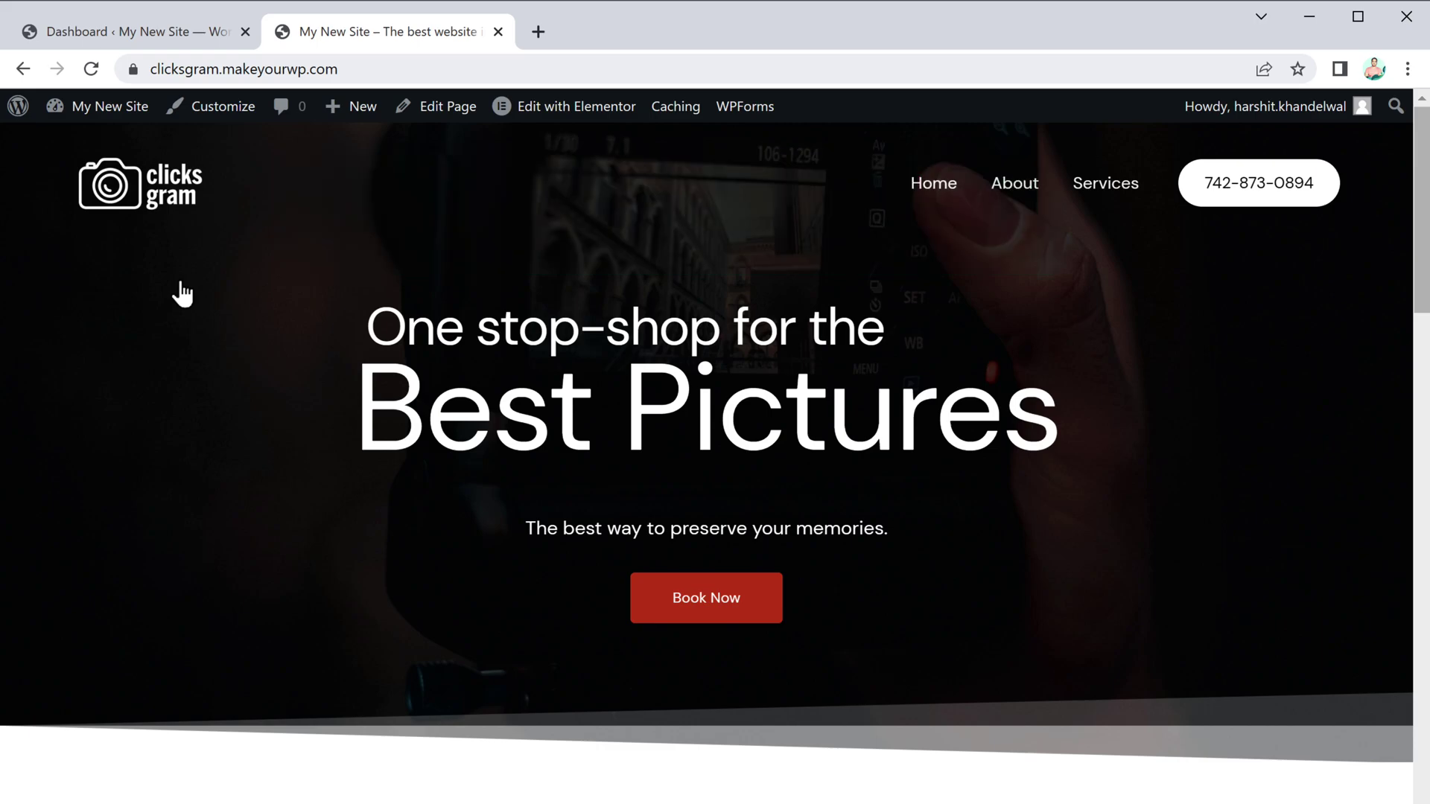
Go from the Dashboard to the Joinchat plugin's settings page in the admin sidebar
left_click(87, 33)
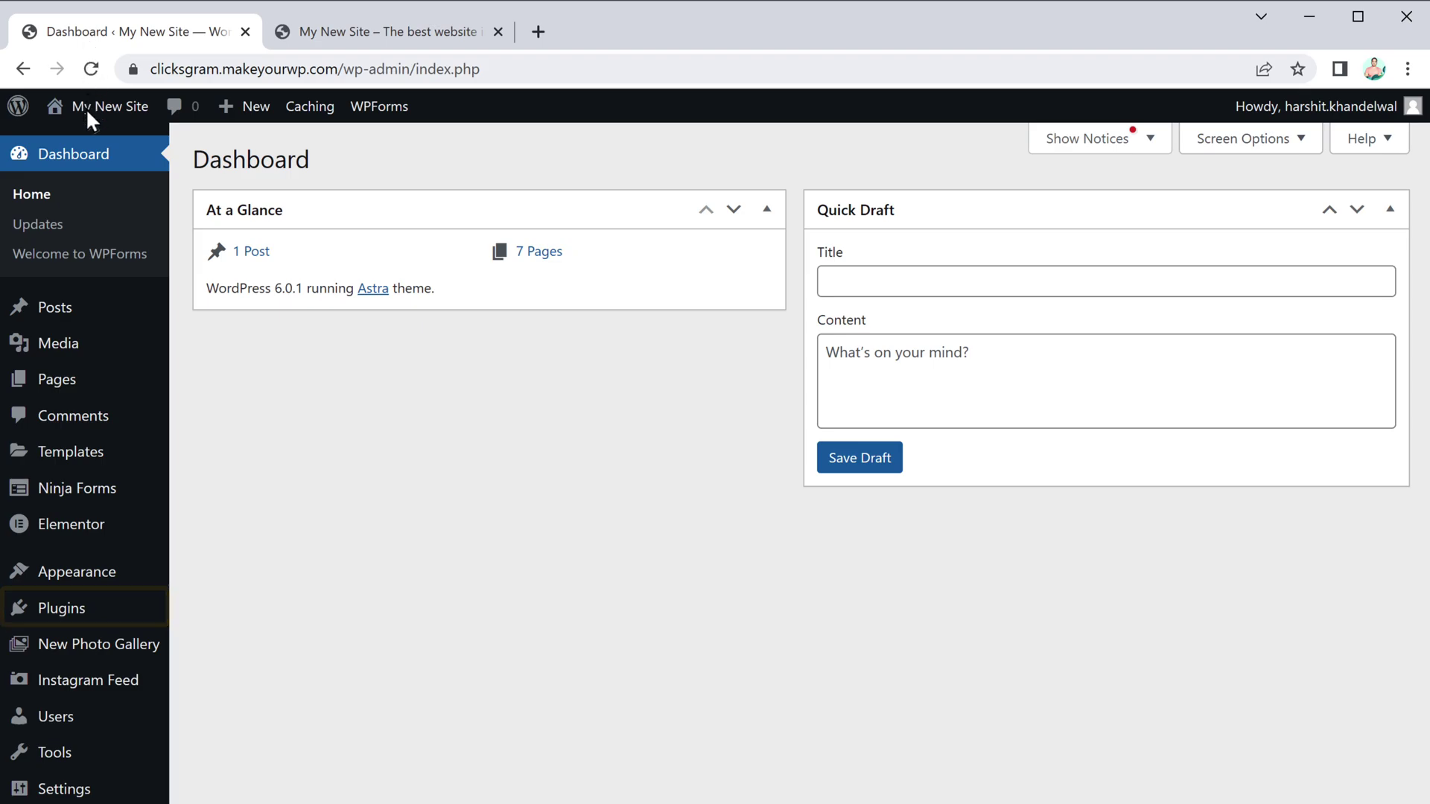
mouse_move(78, 609)
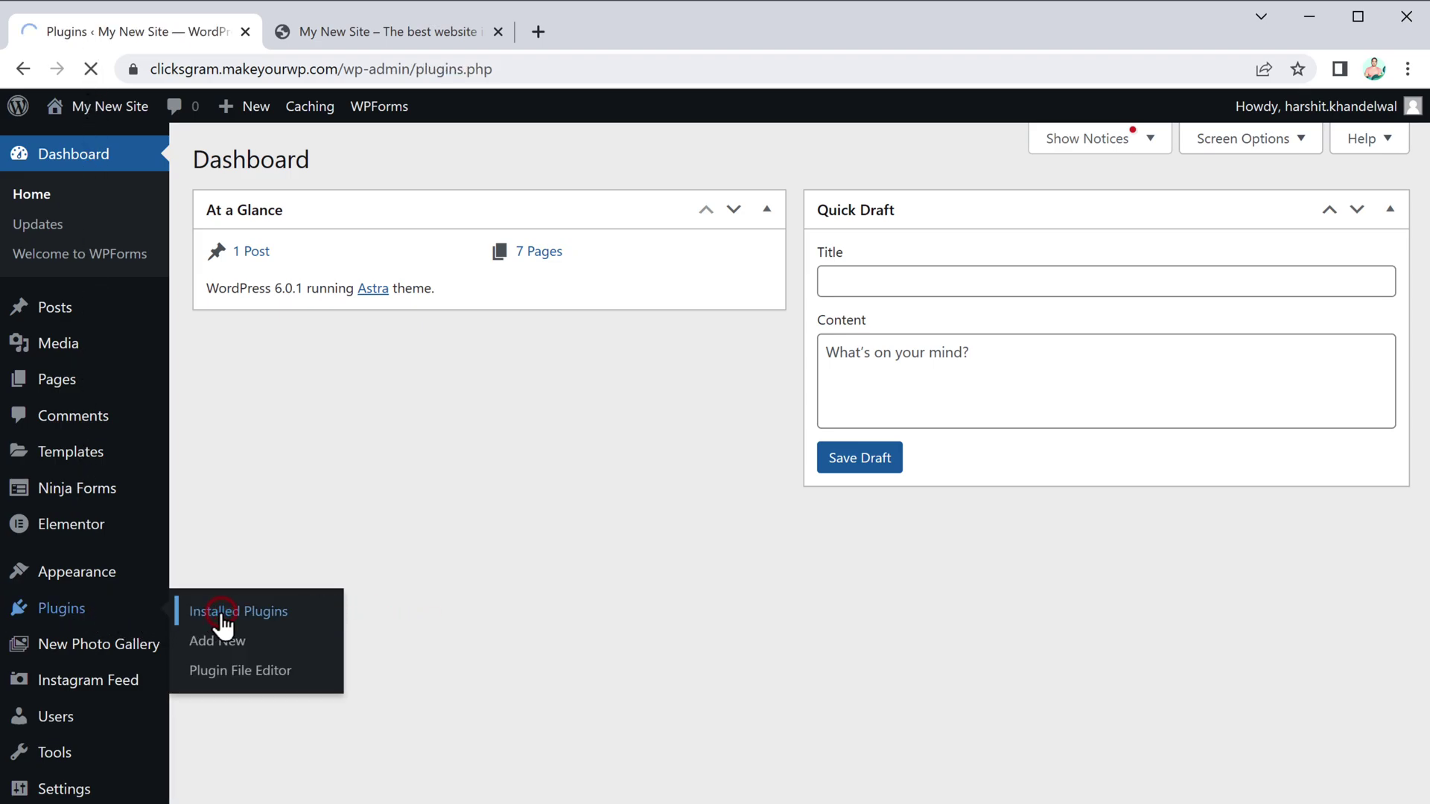
scroll(221, 626, "down", 5)
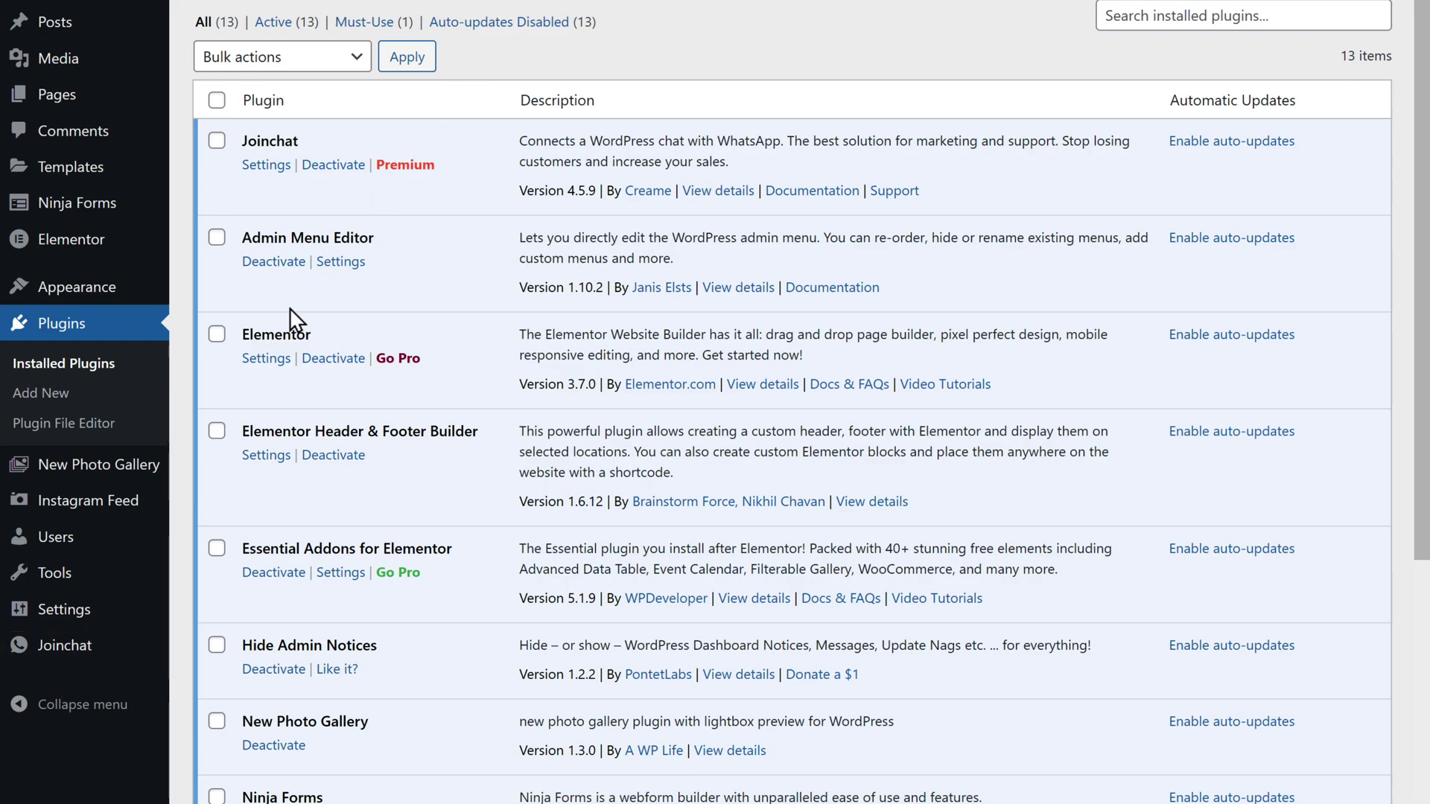
left_click(57, 647)
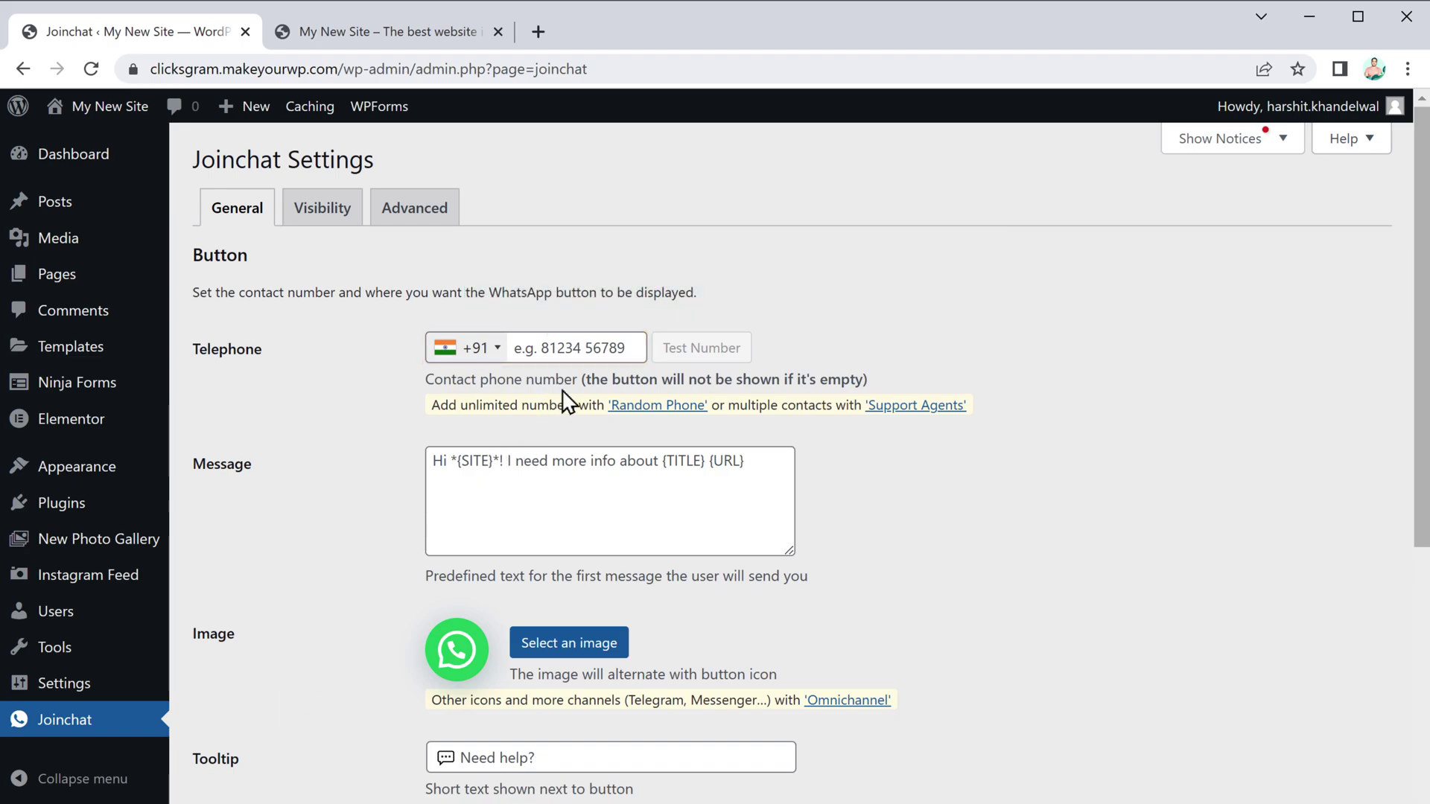
Enter the business WhatsApp number in Joinchat's Telephone field and save the changes
left_click(582, 348)
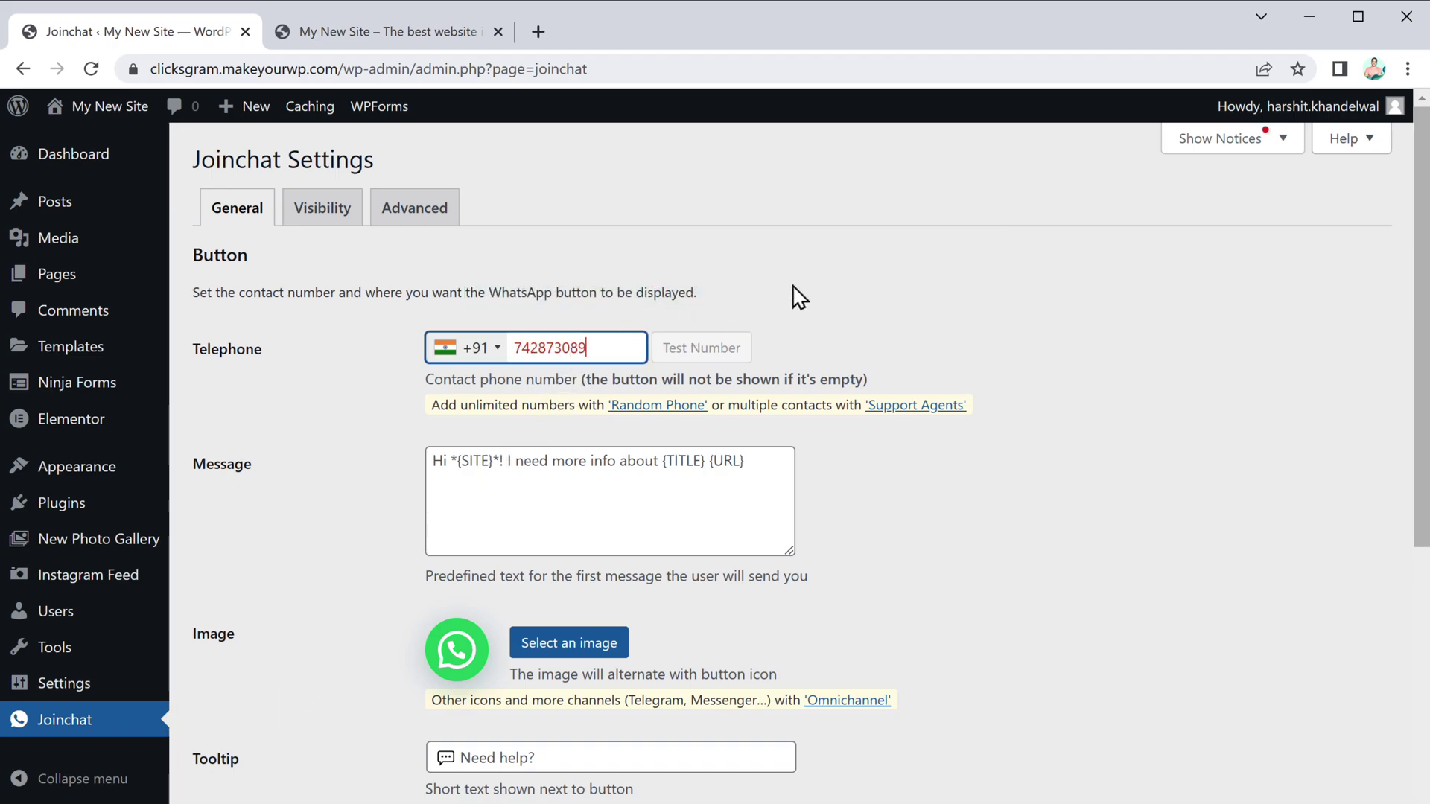
left_click_drag(1422, 294, 1424, 580)
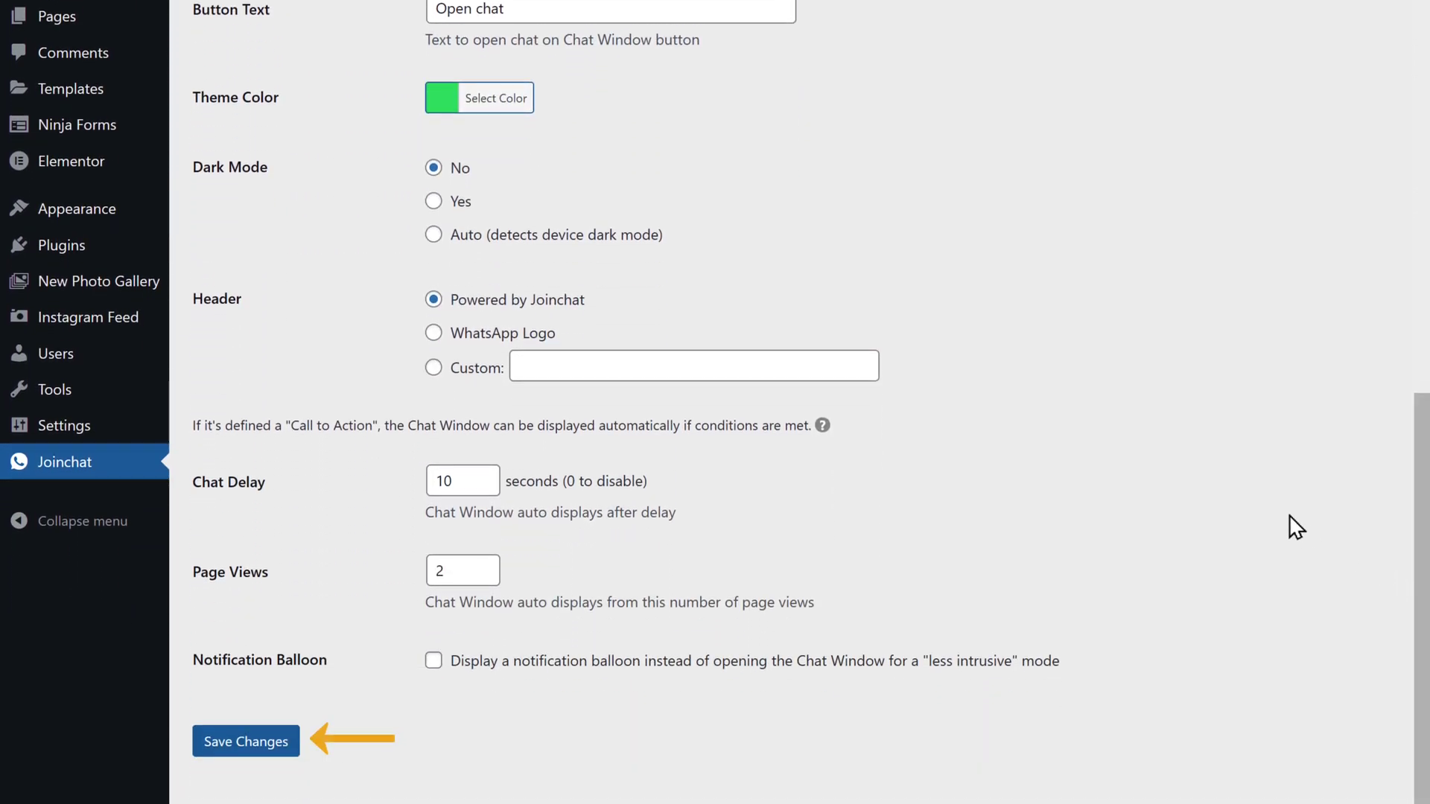
left_click(228, 749)
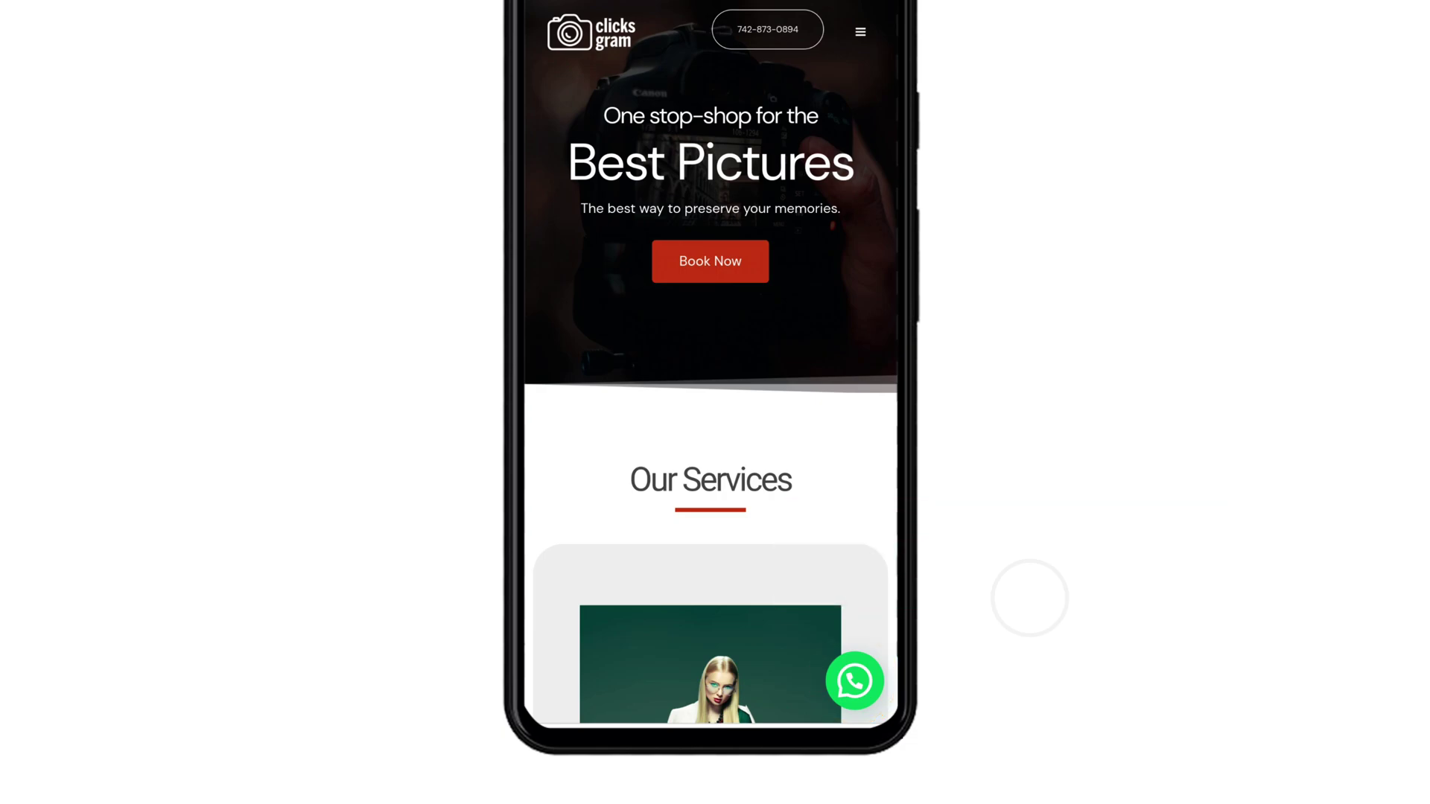
From the site's WhatsApp button, open a WhatsApp Business chat and send 'Hi!!'
left_click(854, 680)
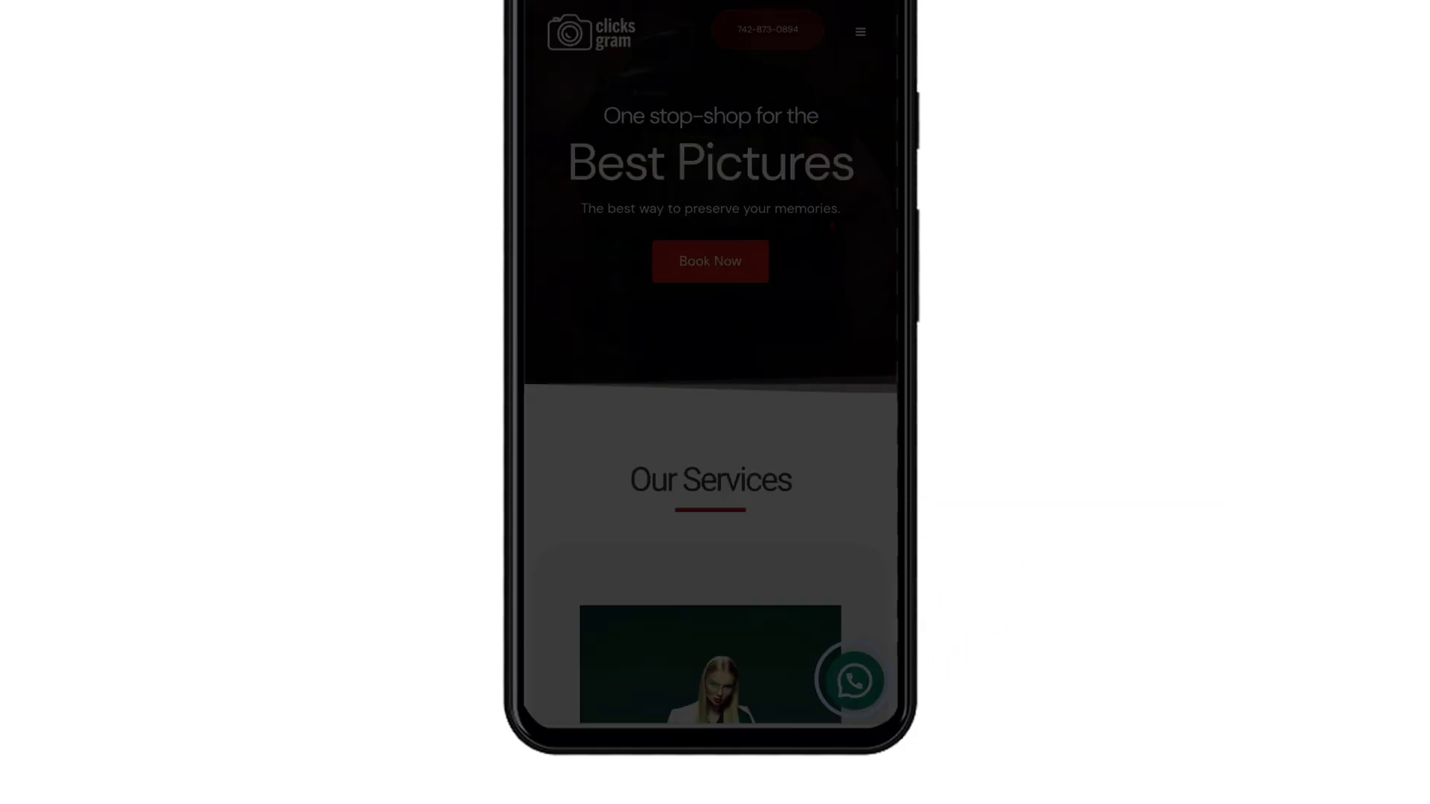
left_click(663, 631)
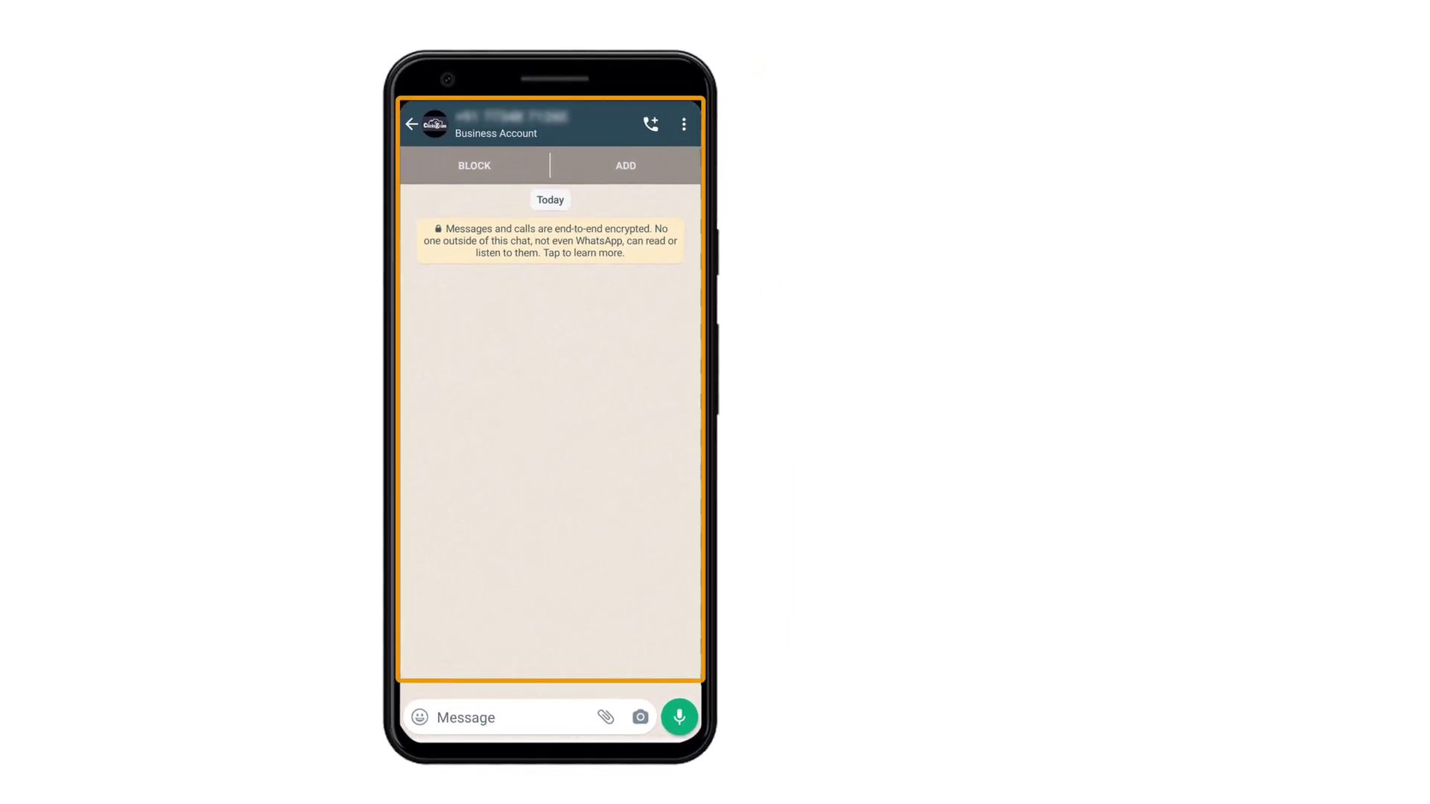
left_click(506, 717)
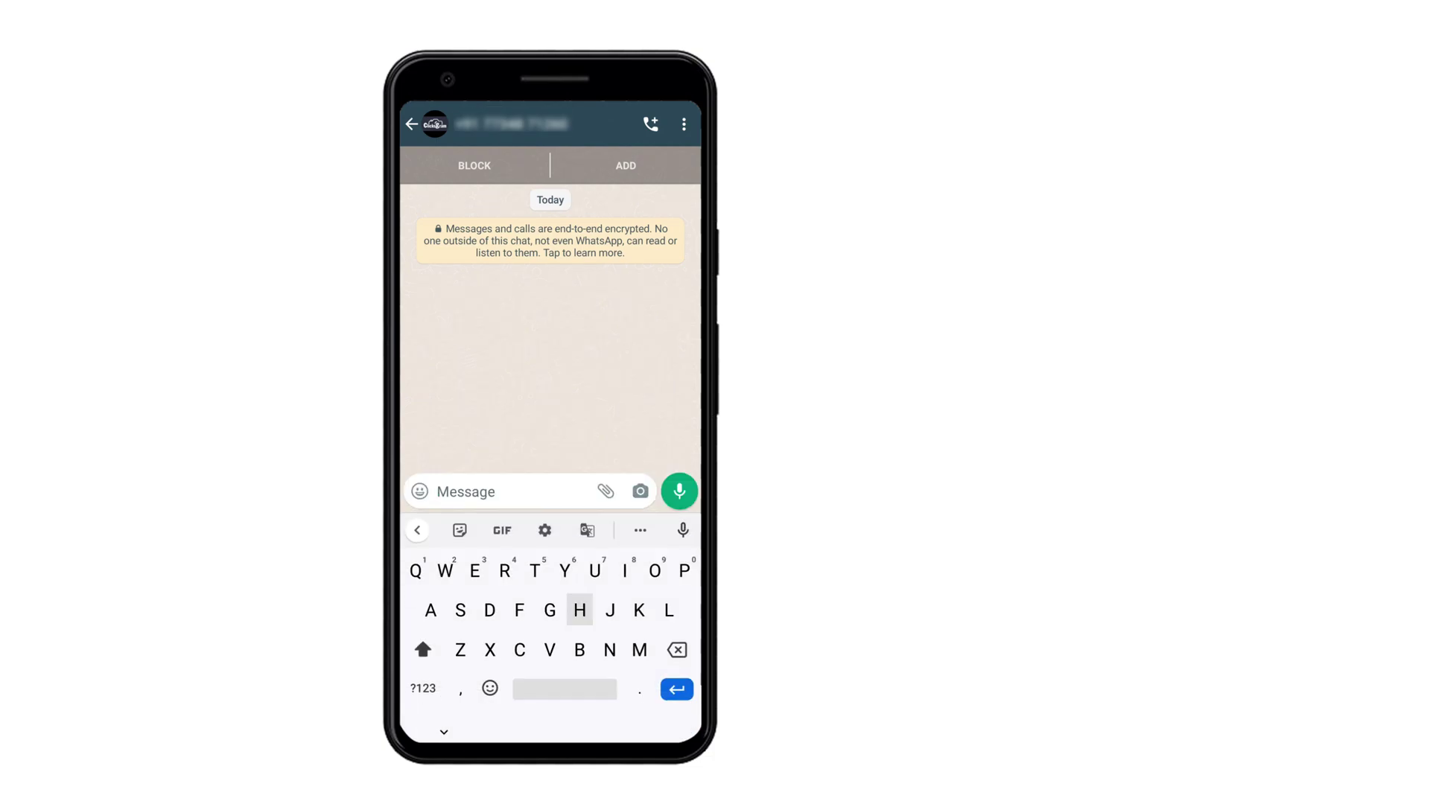
type("Hi!!")
left_click(679, 492)
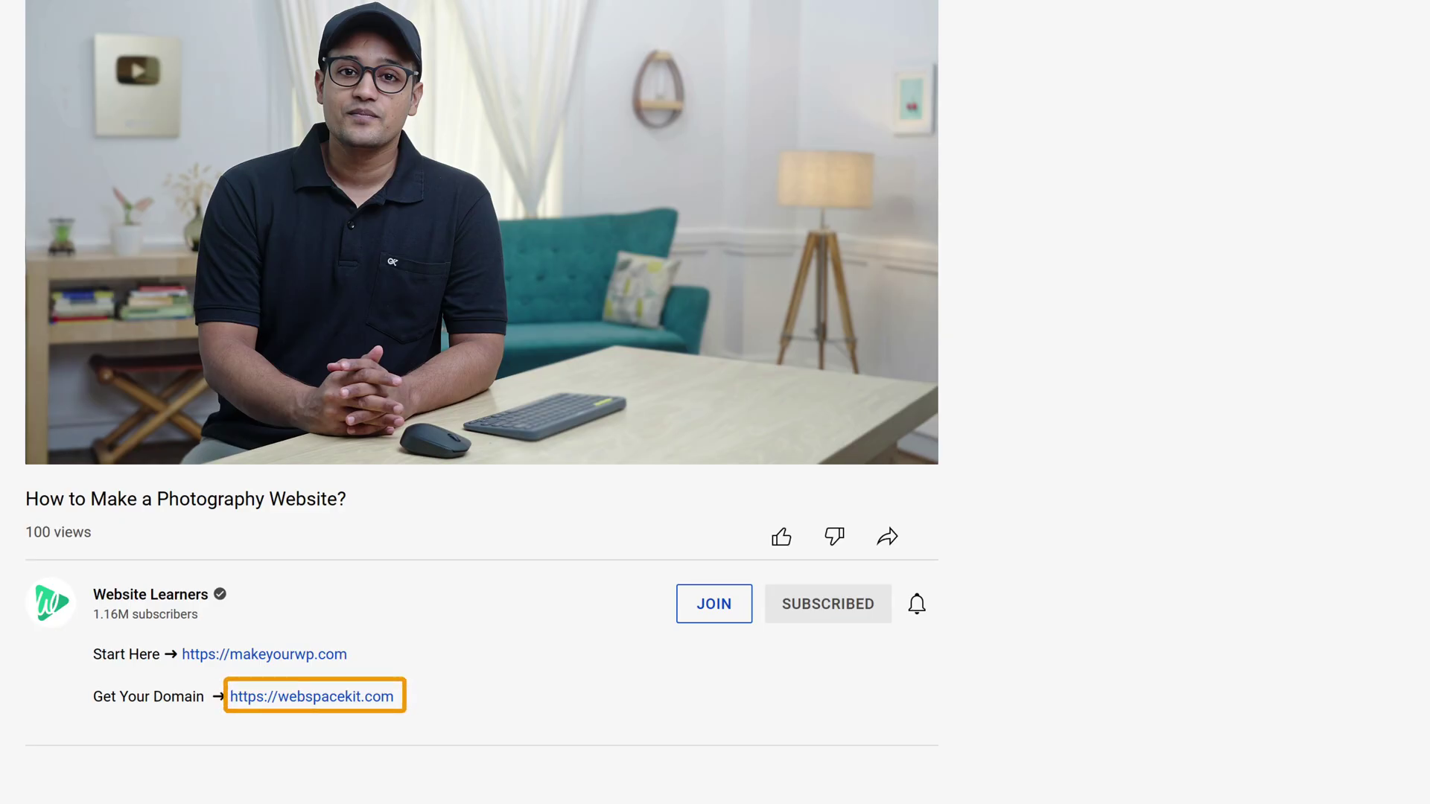
Follow the Get Your Domain link to webspacekit.com from the video description
left_click(292, 701)
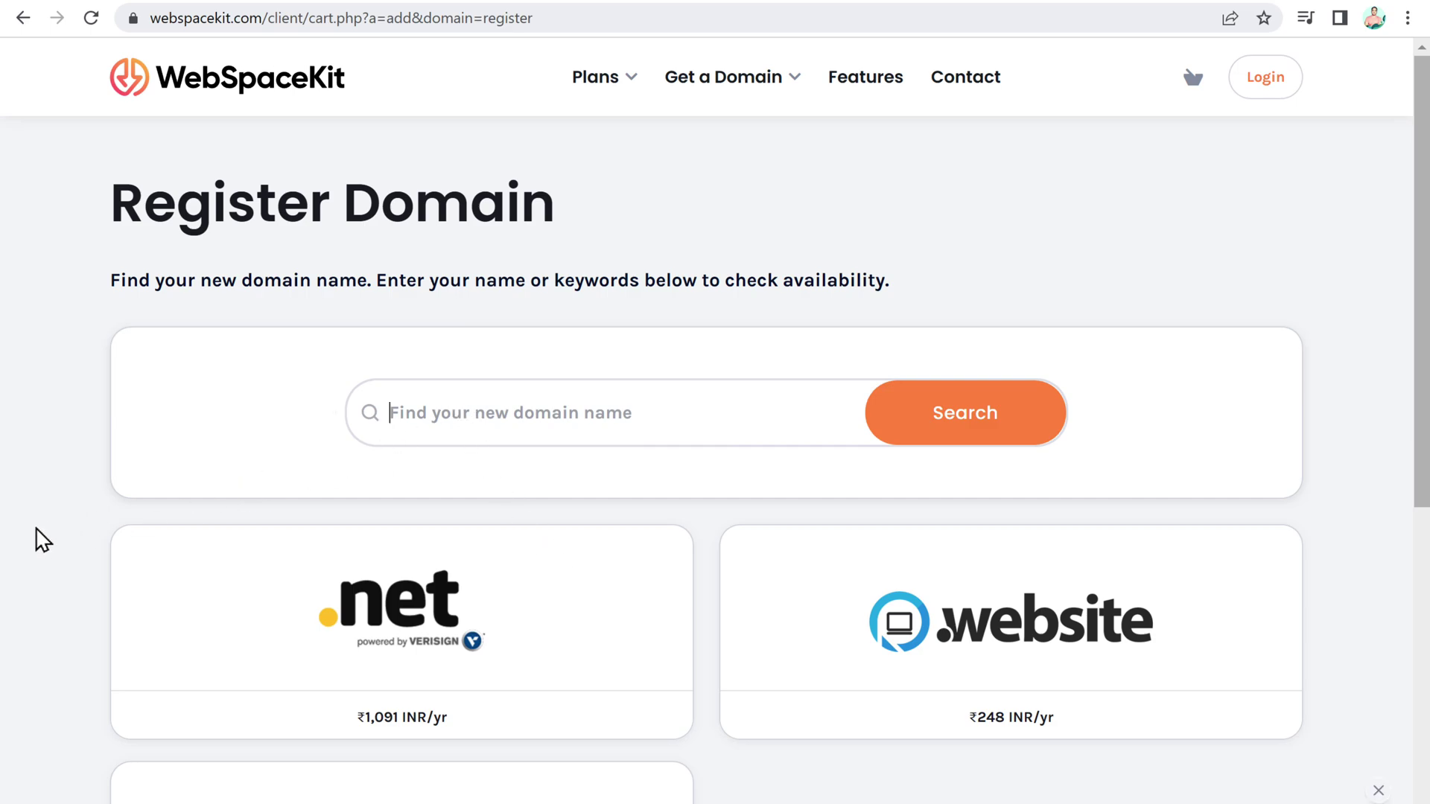
Search WebSpaceKit for clicksgram.com to check its availability
type("clicksgram.com")
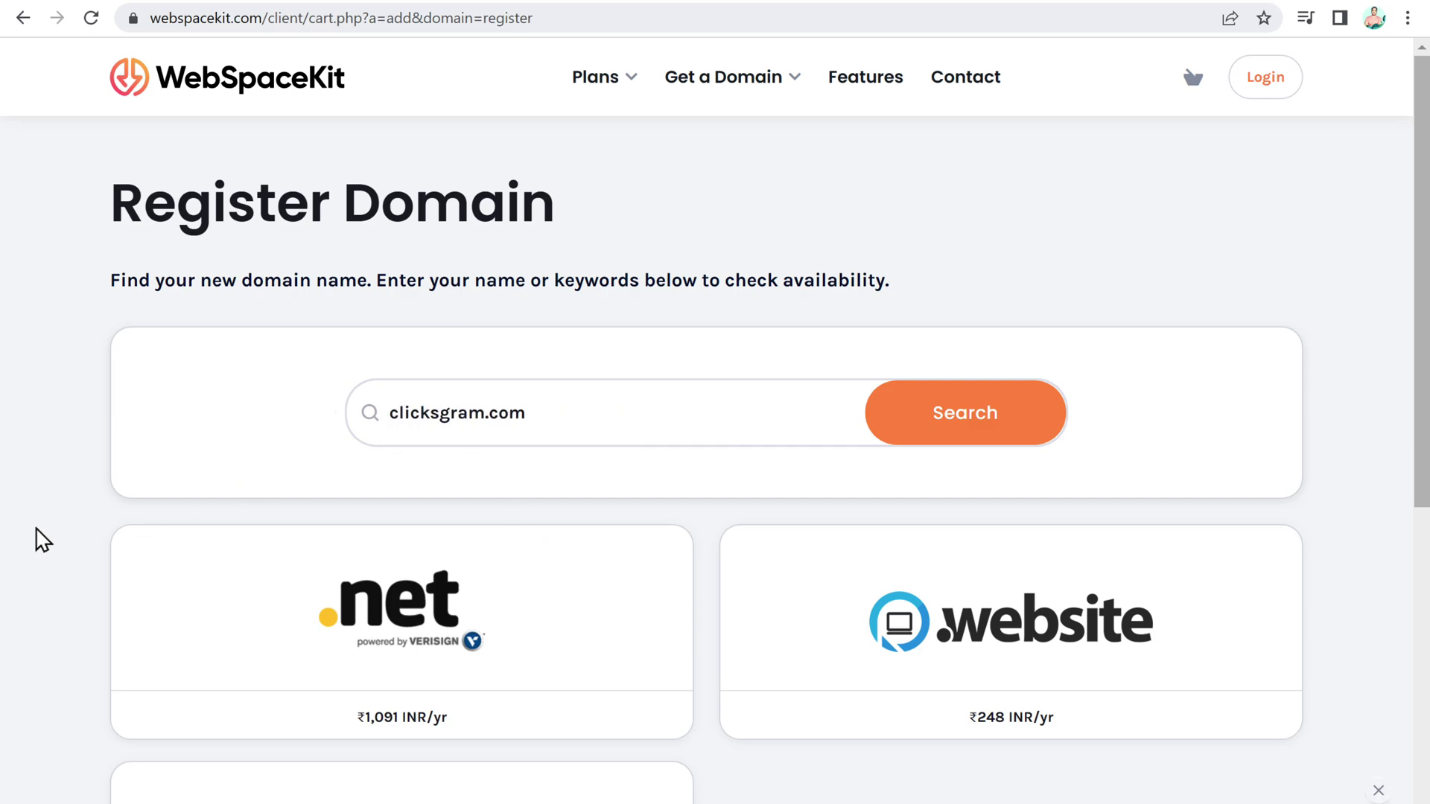
left_click(961, 439)
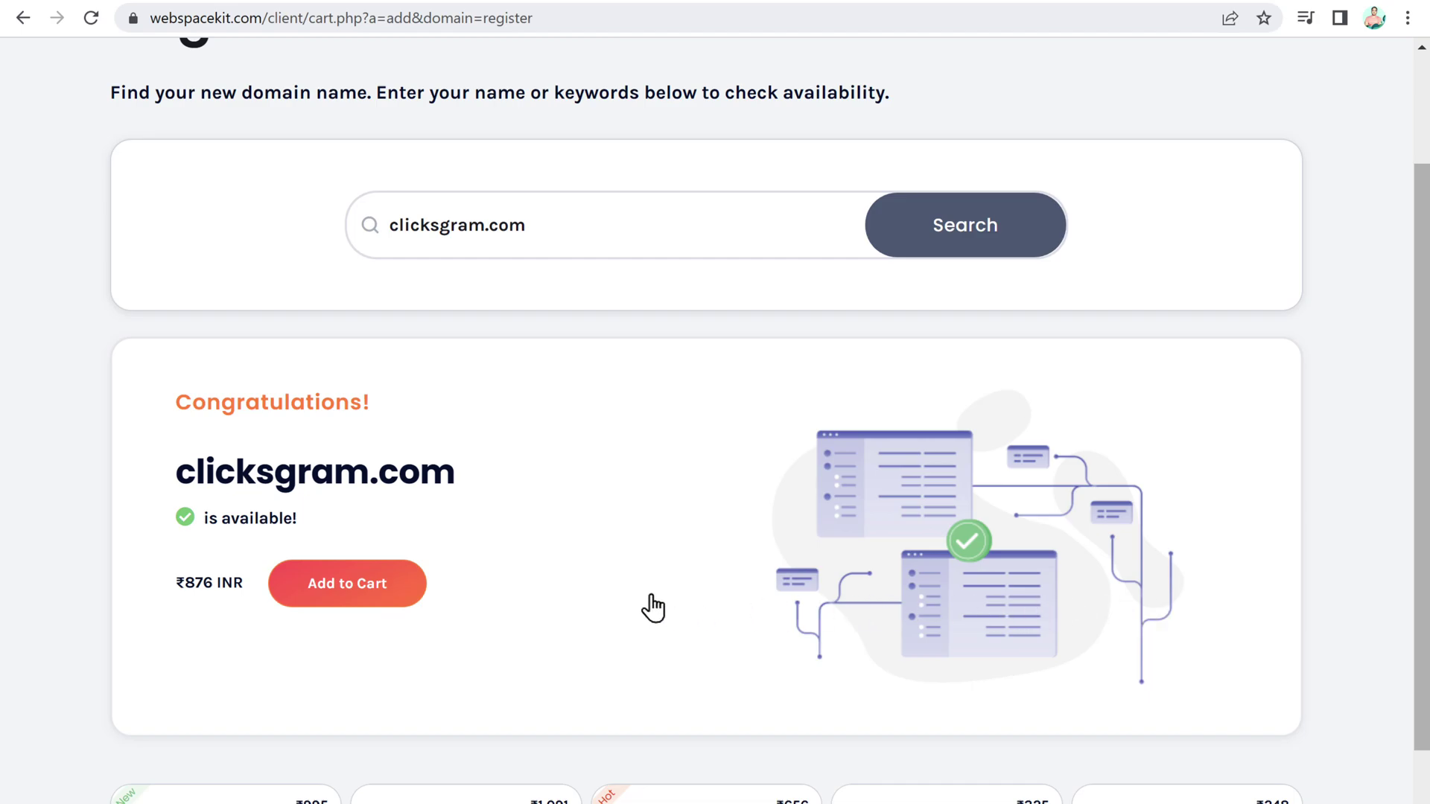
Add clicksgram.com to the cart without hosting and scroll to the new-account billing form
left_click(348, 601)
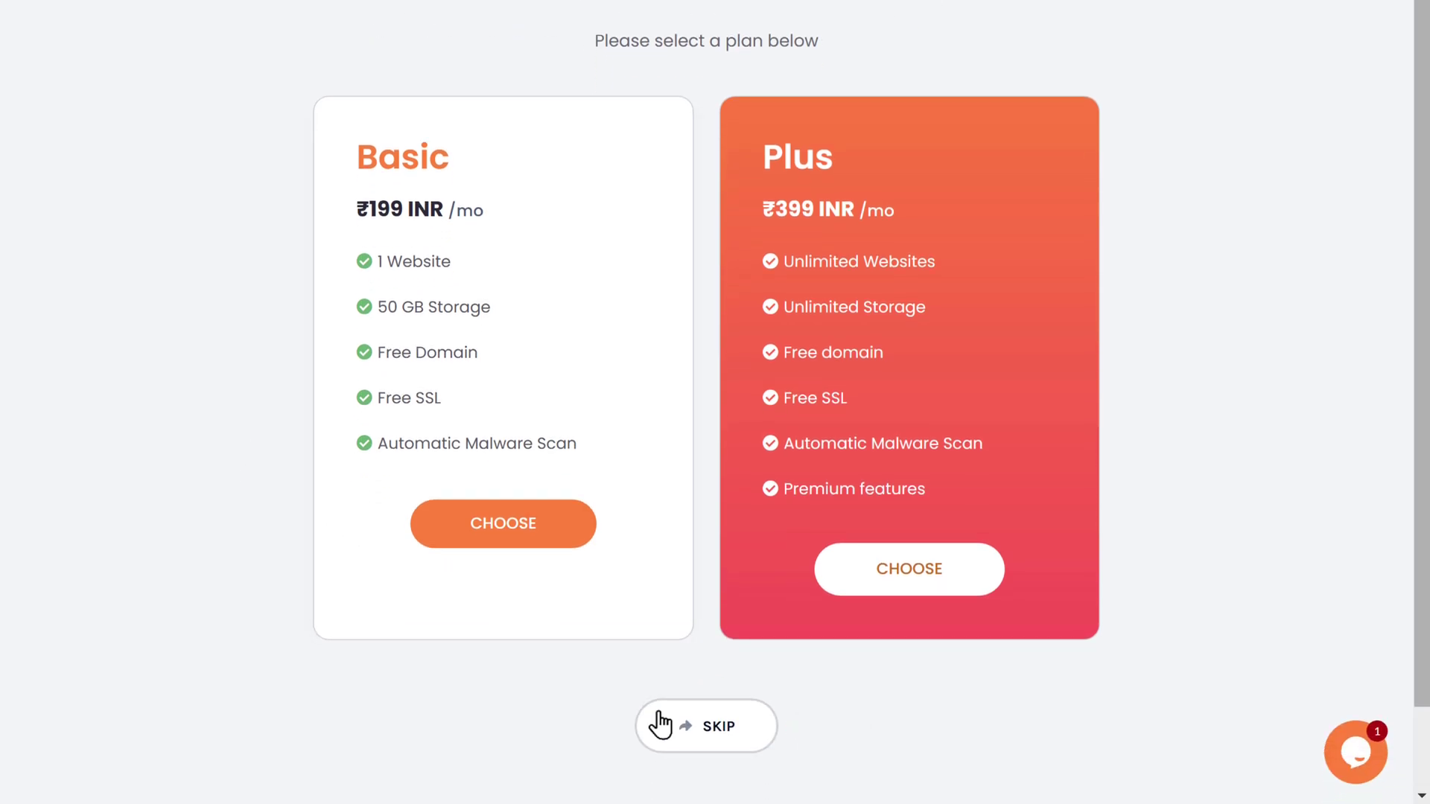
left_click(705, 745)
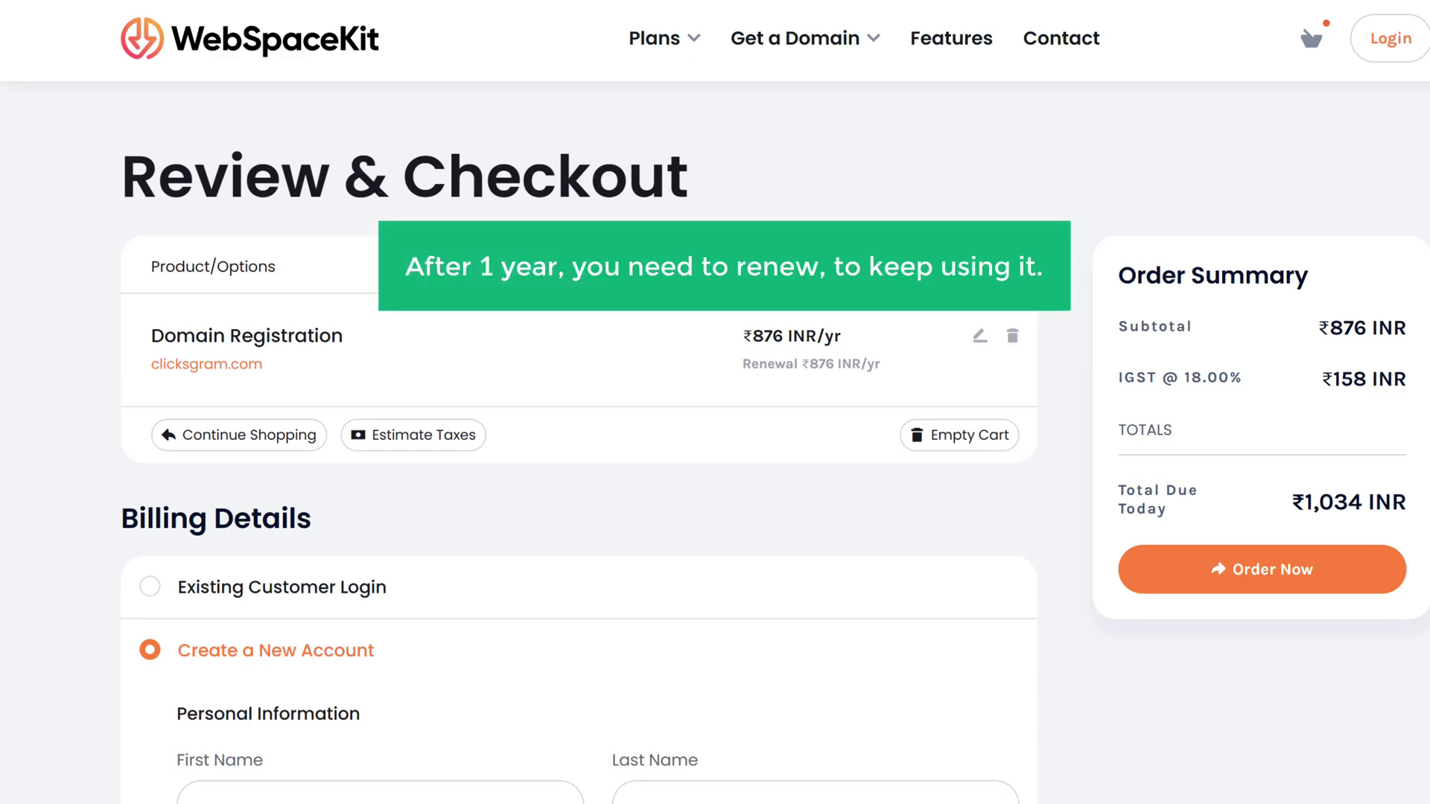
scroll(1221, 670, "down", 2)
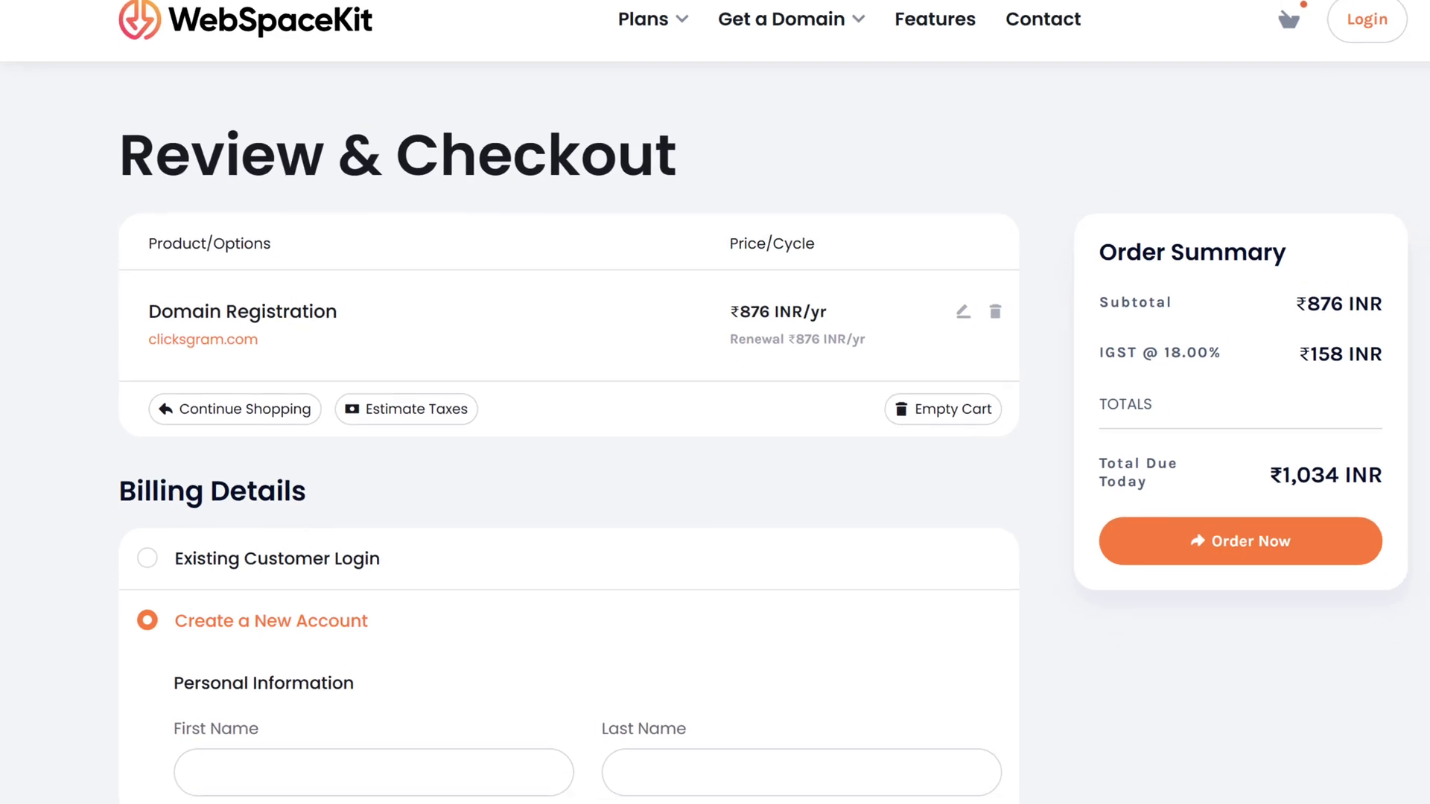
scroll(1417, 313, "down", 6)
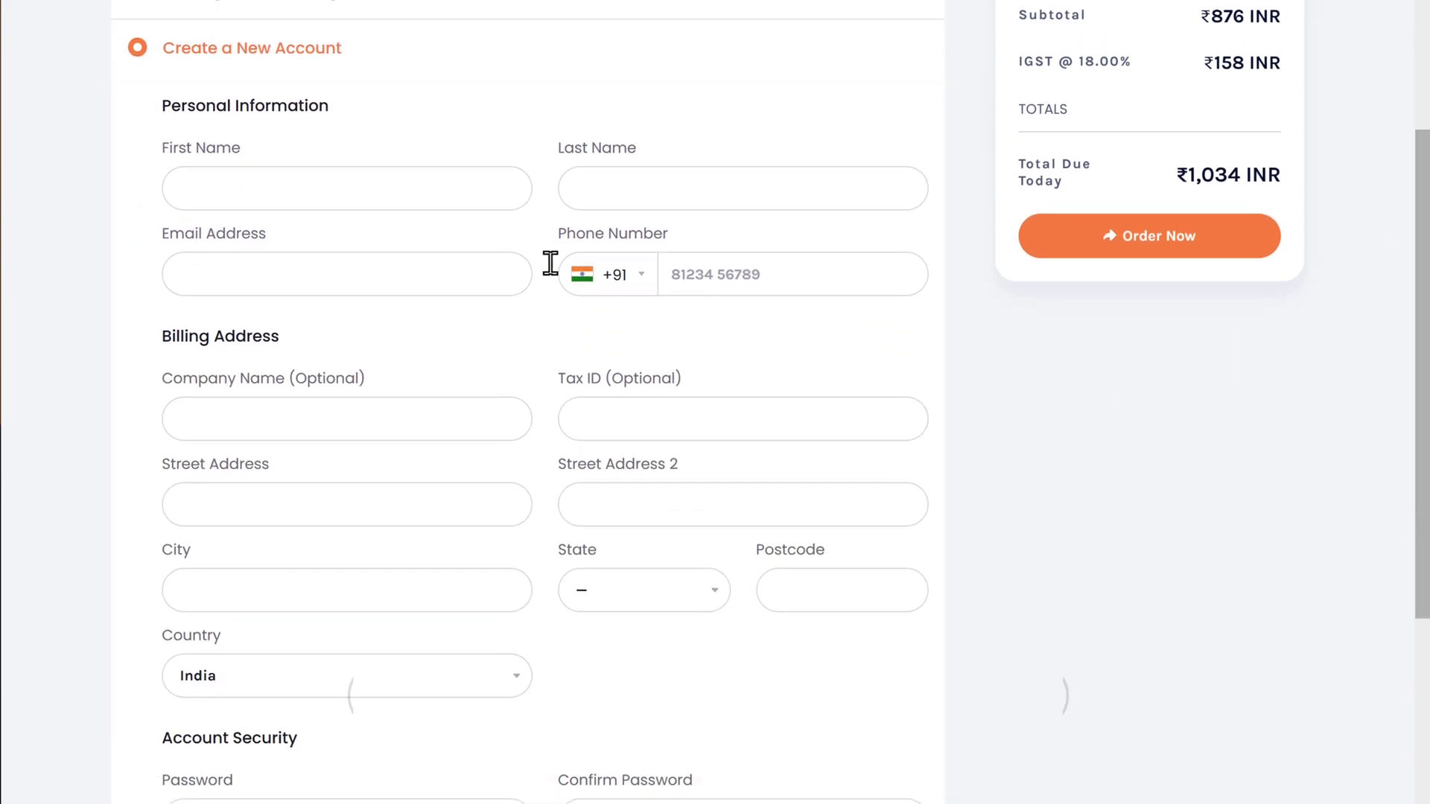
Fill in the account holder's first name, last name, e-mail address and phone number
left_click(332, 179)
key("Tab")
key("Tab")
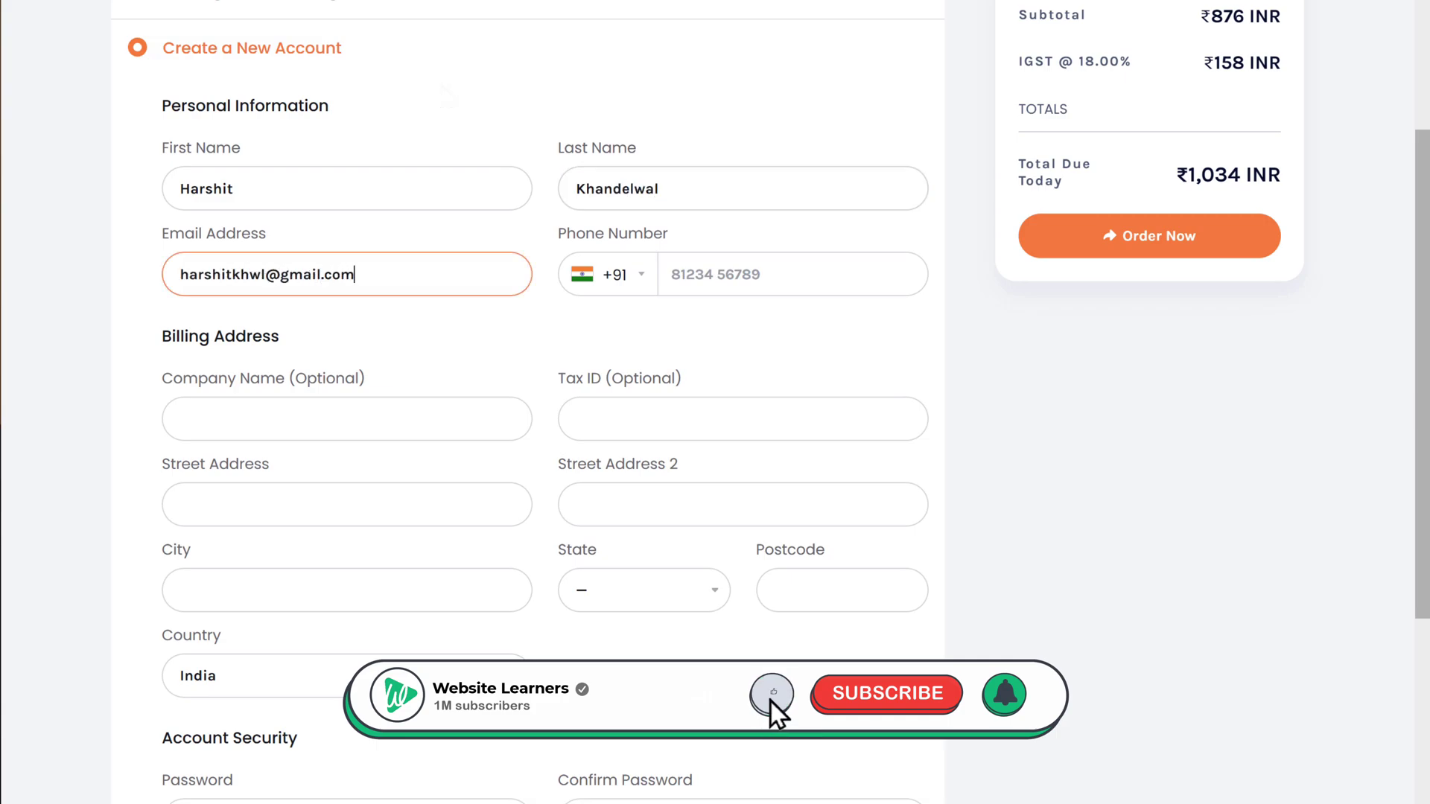
key("Tab")
Enter the billing street address, city, state and postcode
left_click(346, 506)
left_click(346, 591)
type("Chennai")
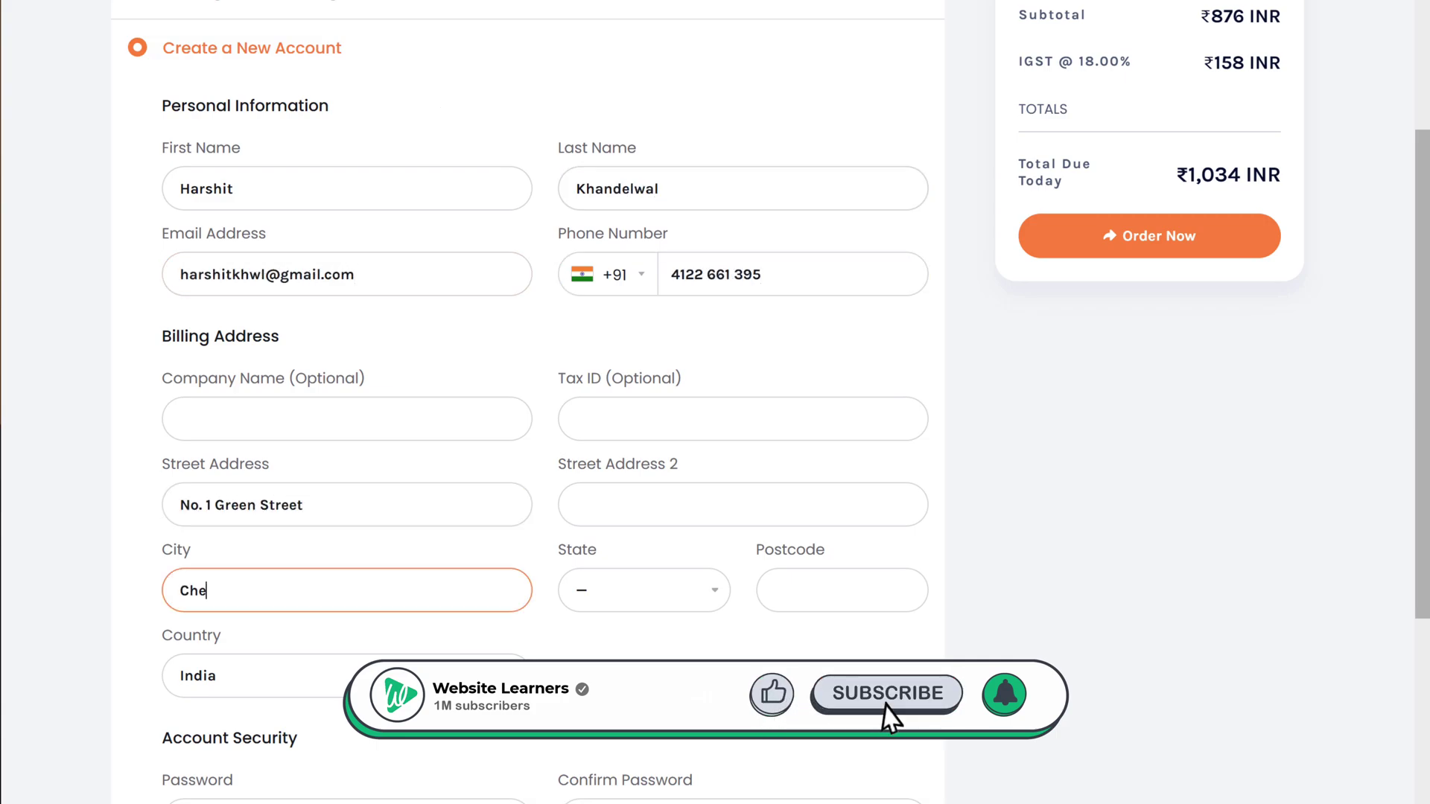
key("Tab")
key("t")
key("Tab")
type("600001")
Enter the account password and its confirmation
scroll(527, 402, "down", 8)
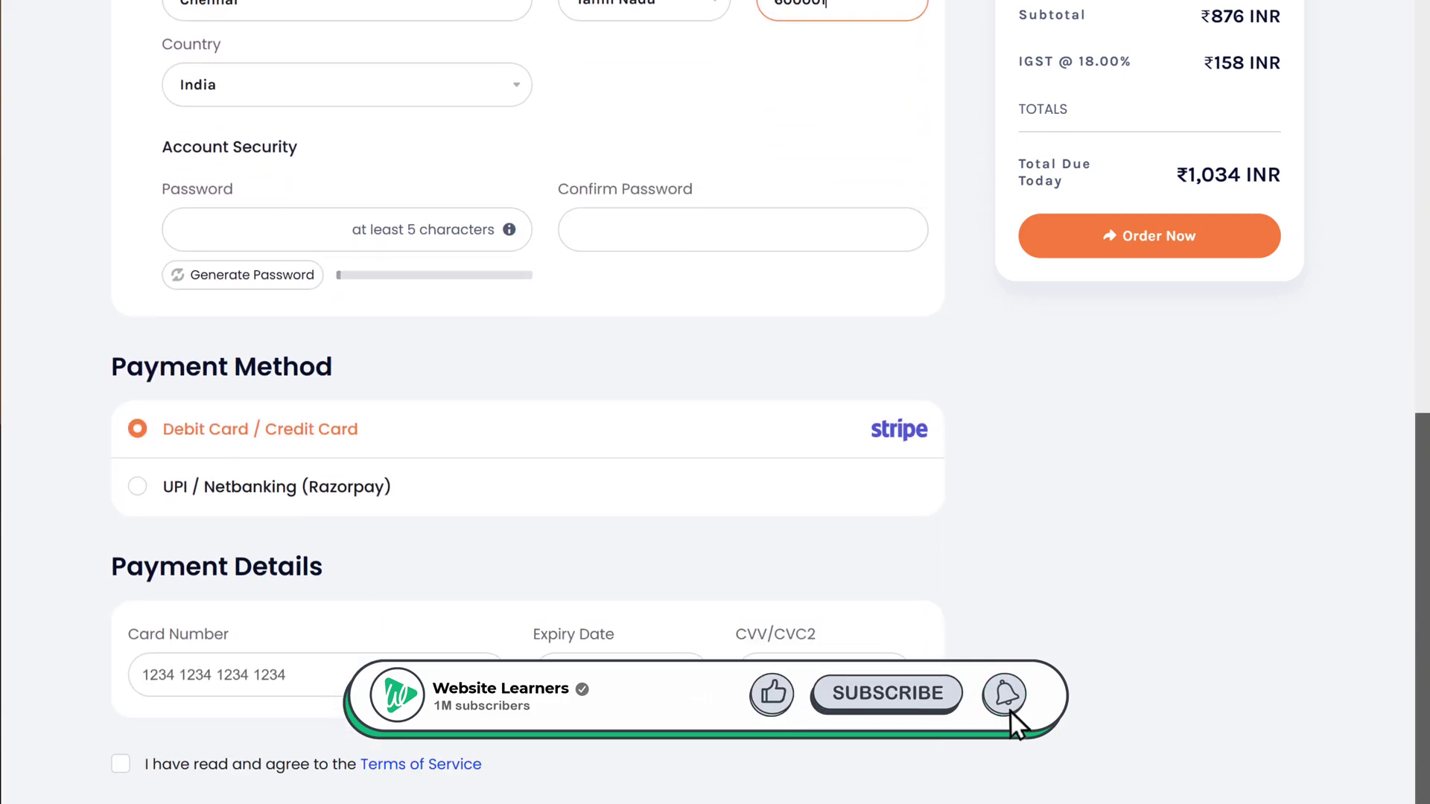
left_click(253, 230)
key("Tab")
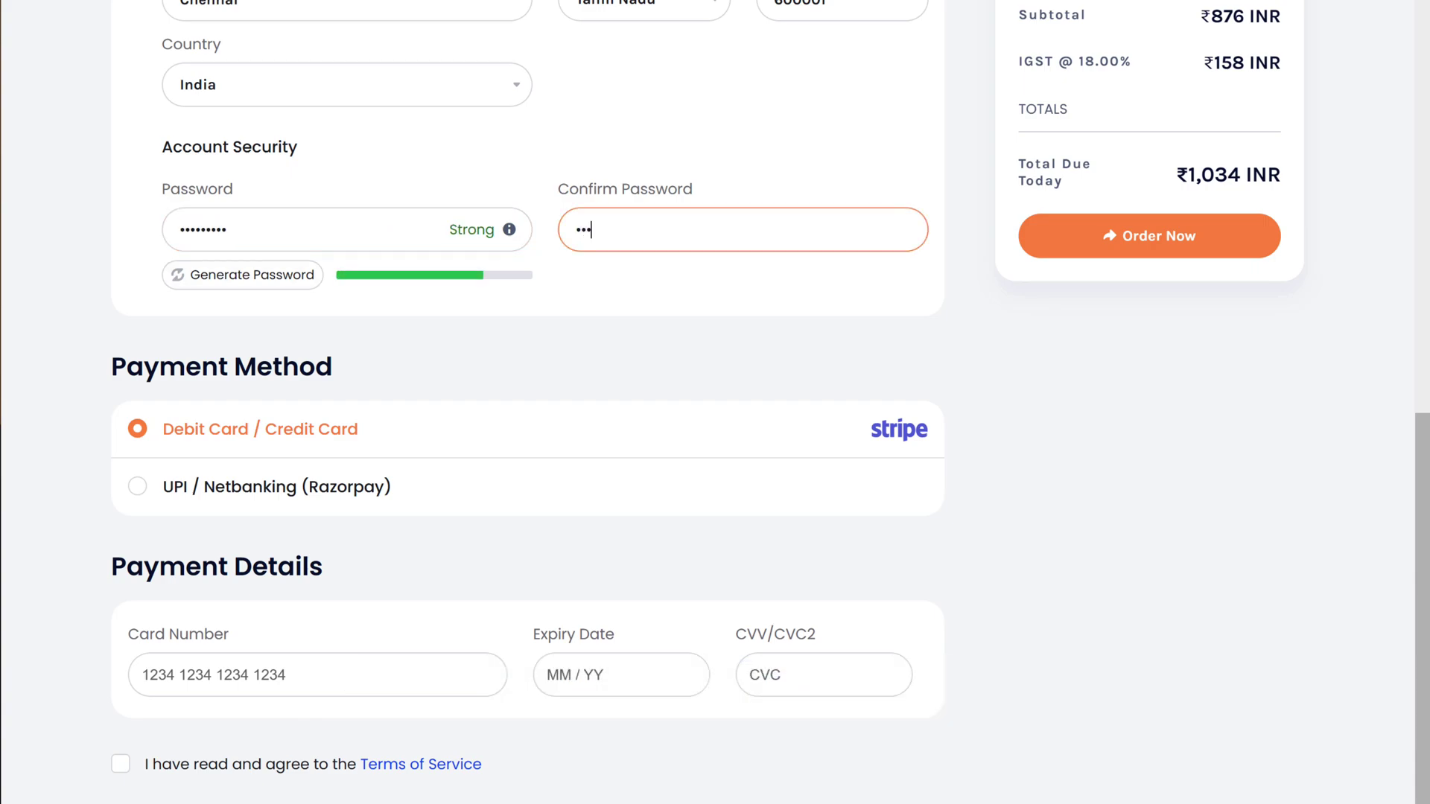
Enter card details, accept the Terms of Service and place the clicksgram.com order
left_click(430, 140)
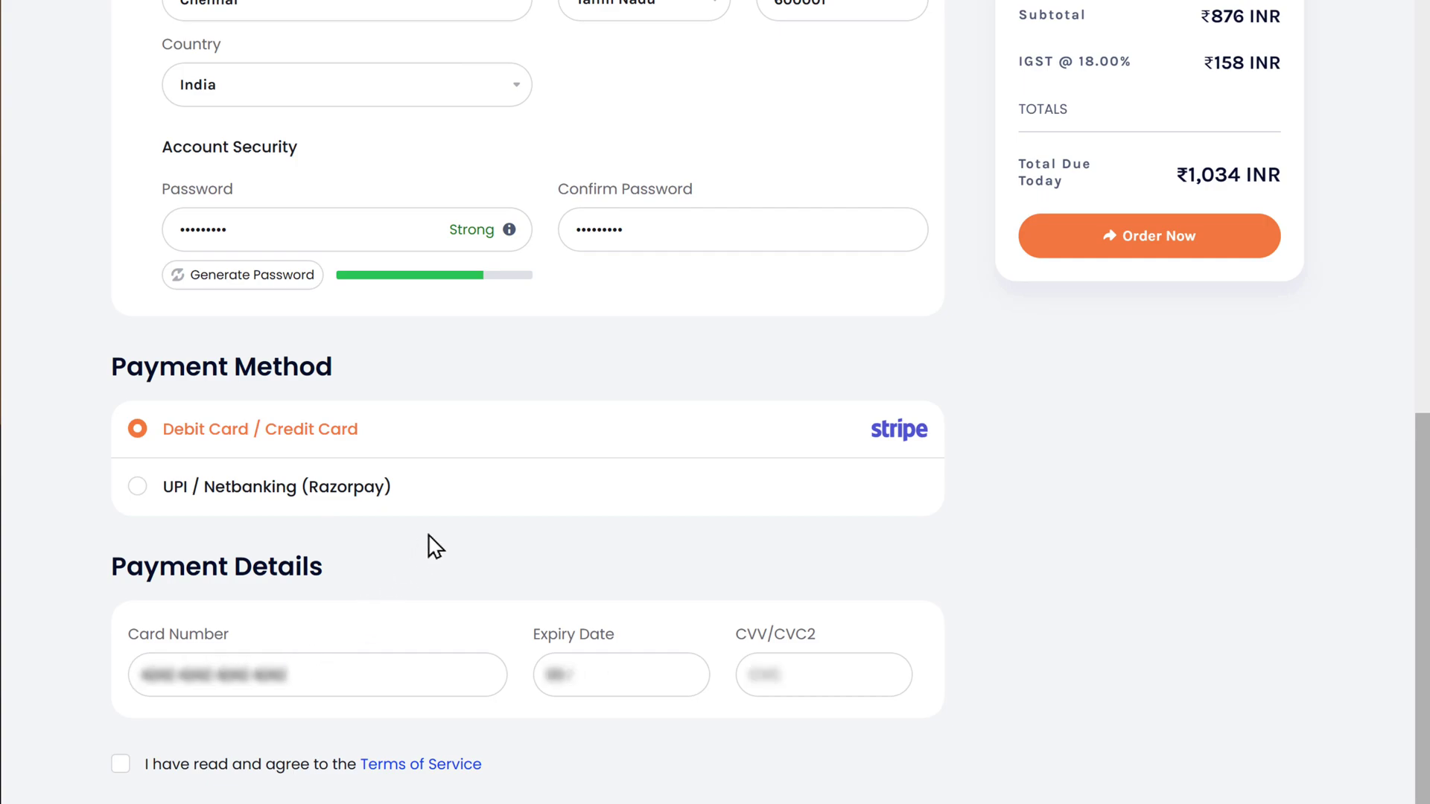
left_click(121, 765)
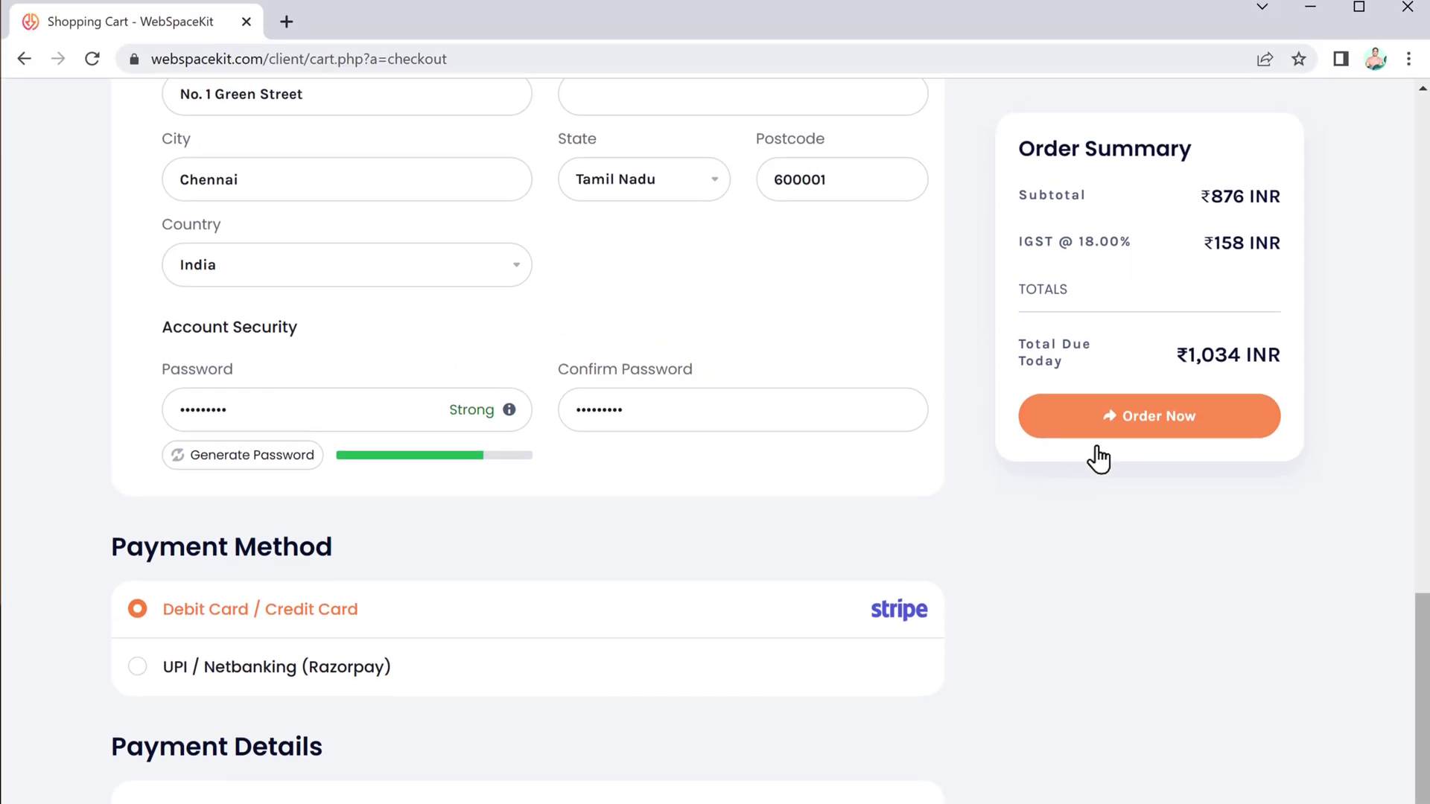
left_click(1155, 242)
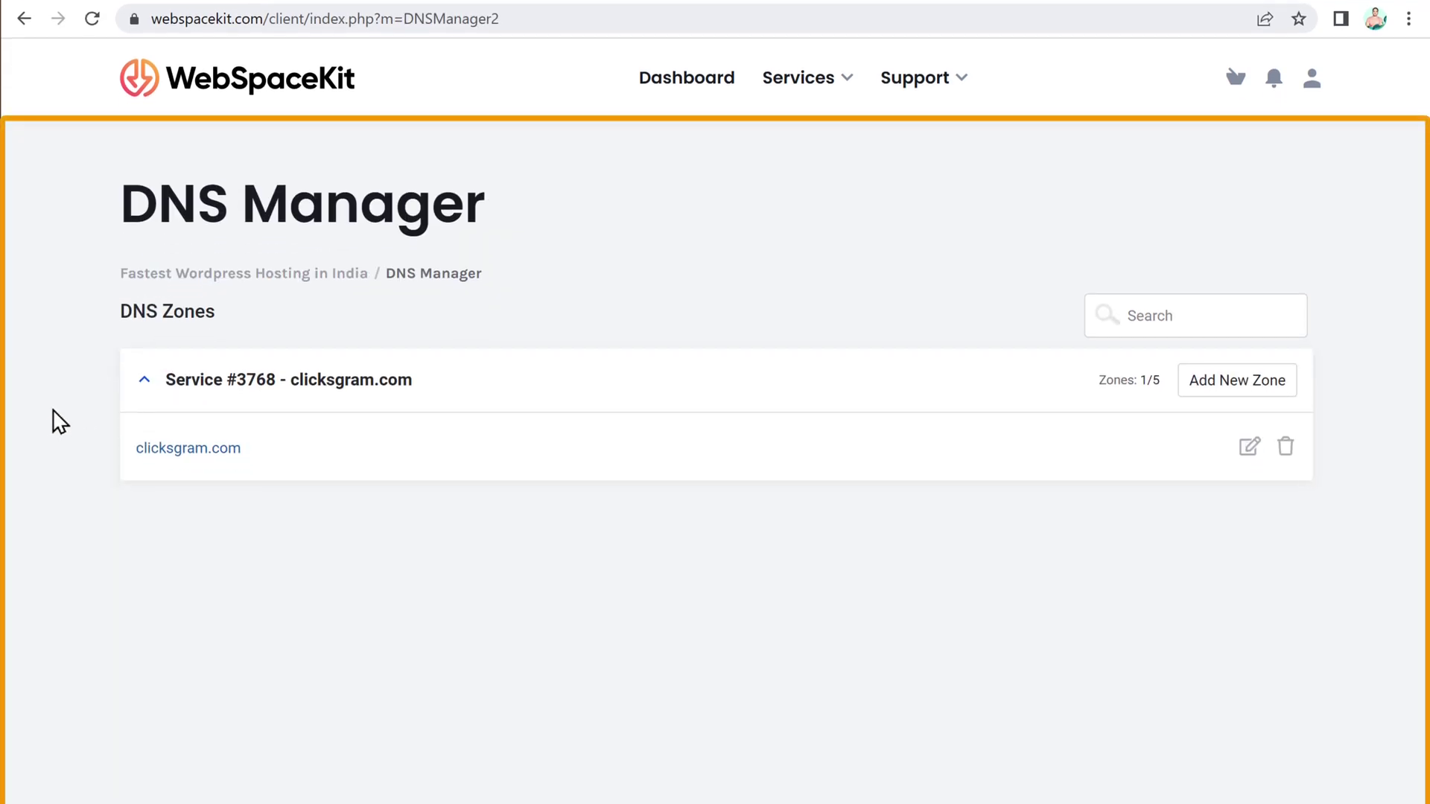
Edit the clicksgram.com zone in DNS Manager and scroll to its A, CNAME, MX and NS records
left_click(1249, 448)
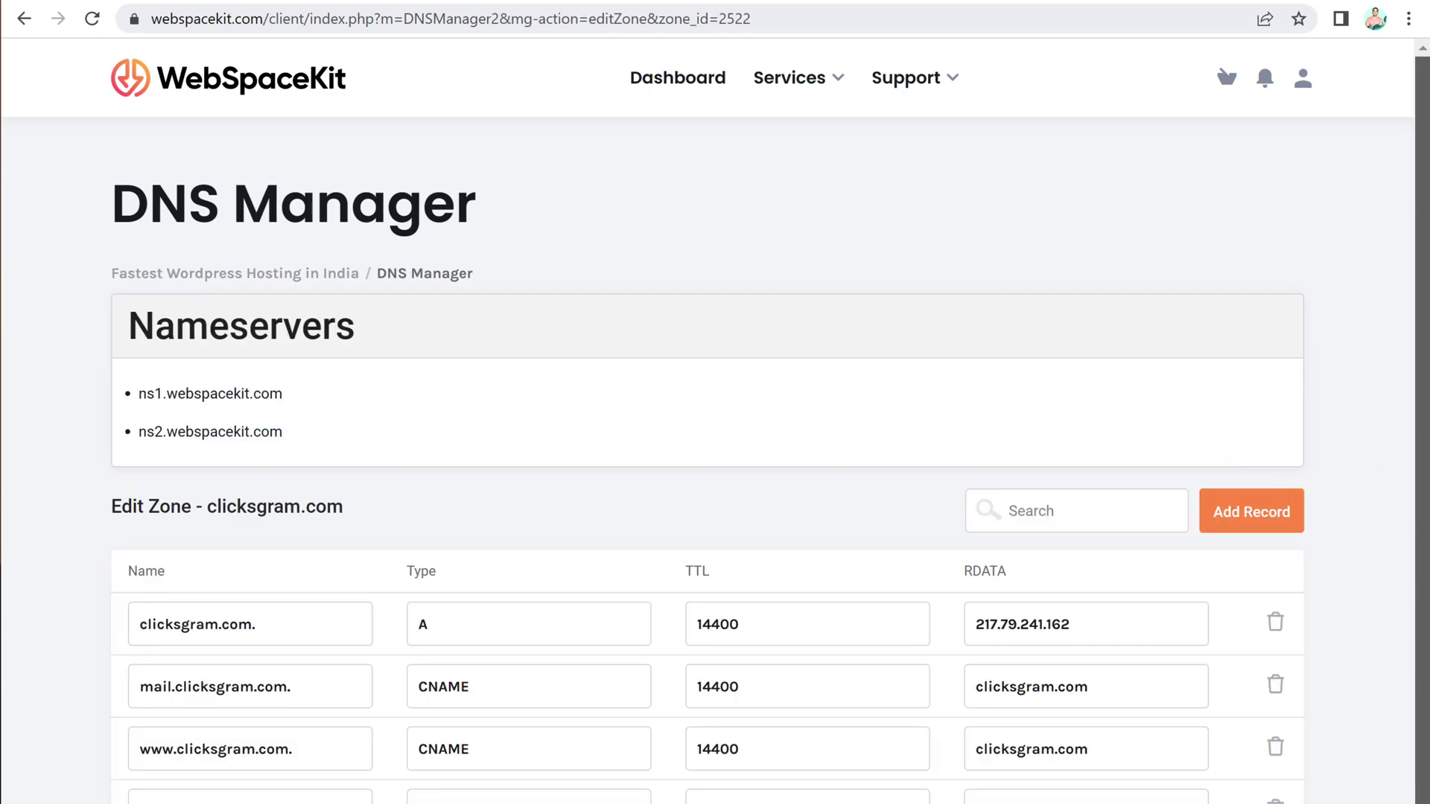
scroll(1415, 477, "down", 4)
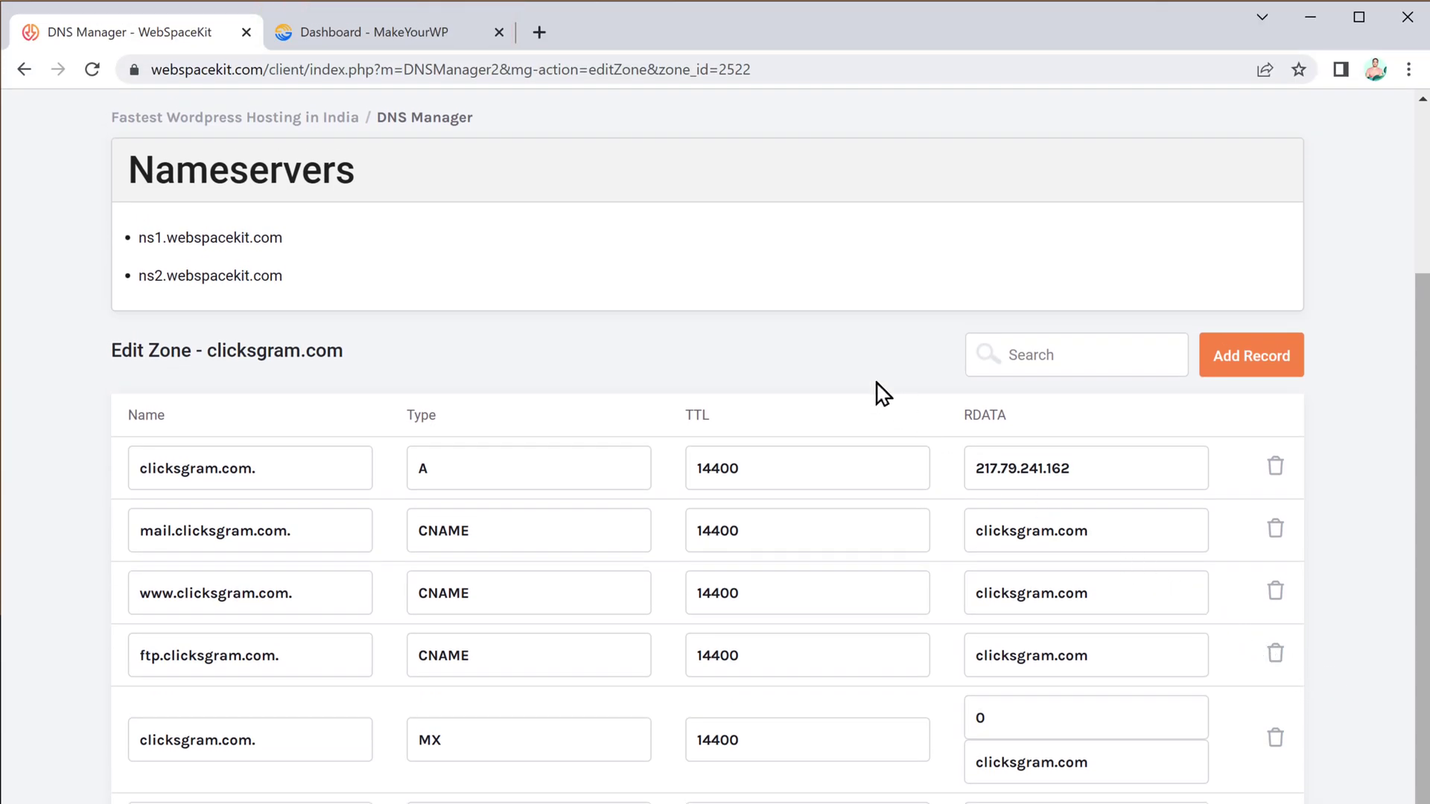
Open My New Site's Domains page and copy the @ record IP 116.202.166.93
left_click(374, 44)
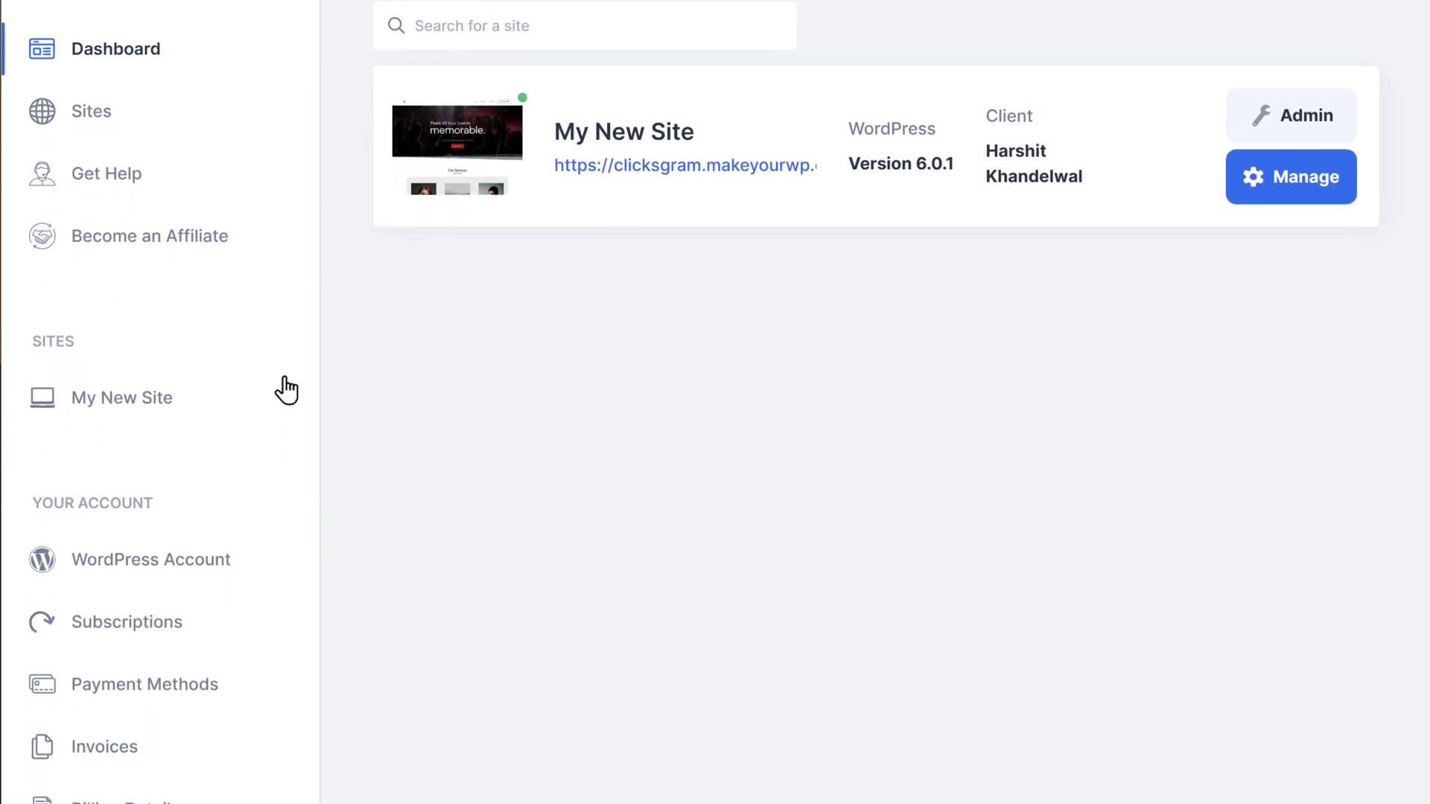
left_click(283, 647)
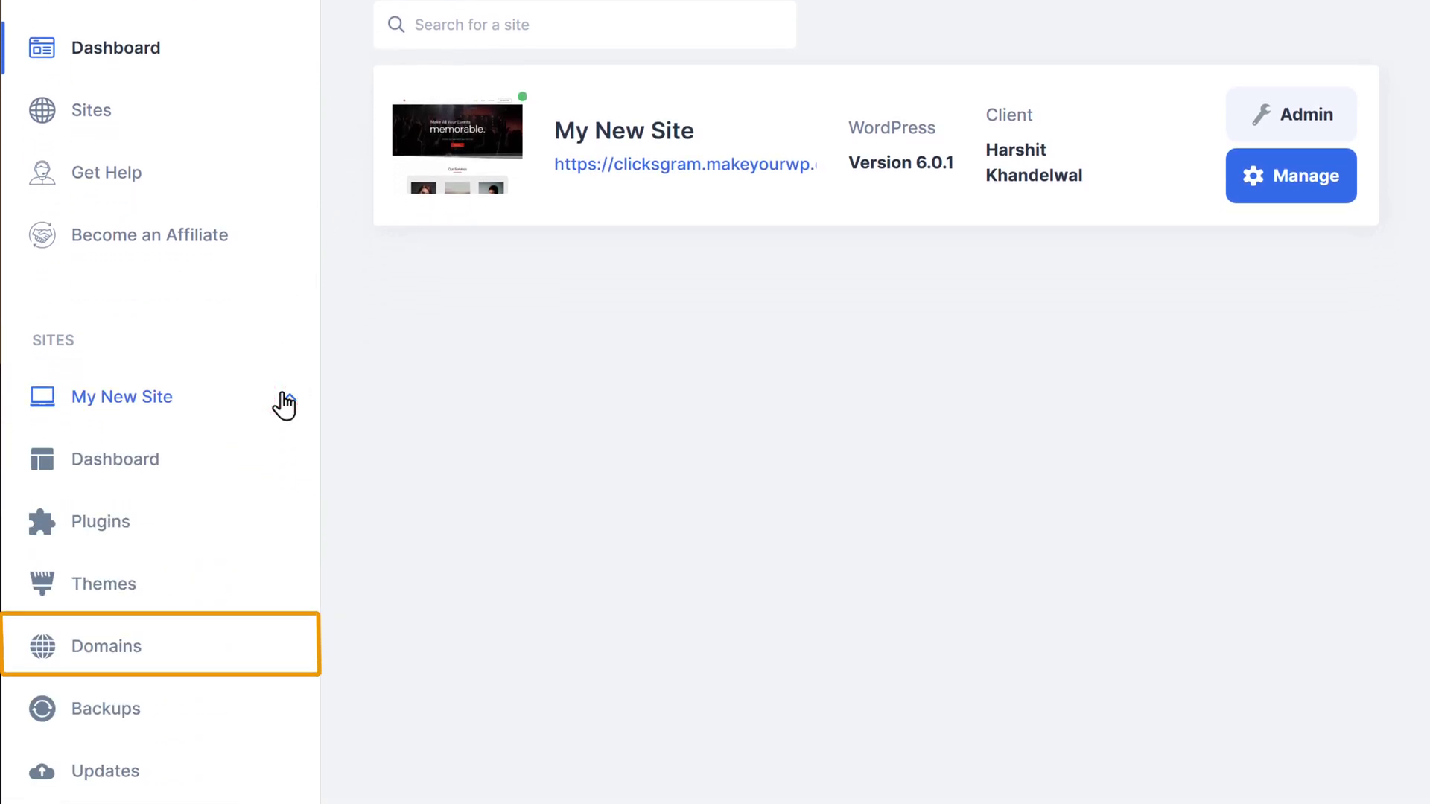
left_click(123, 650)
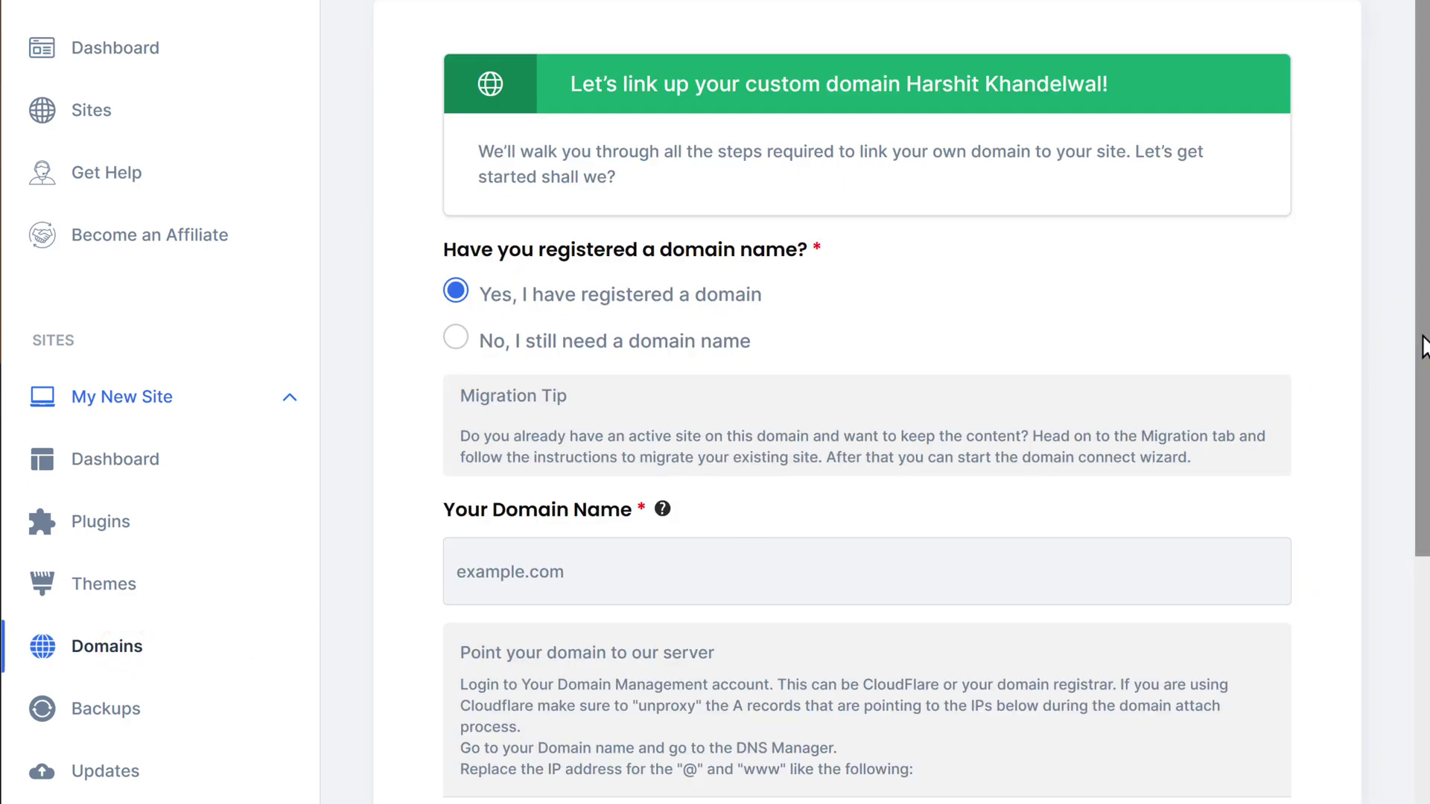
left_click_drag(1419, 350, 1409, 636)
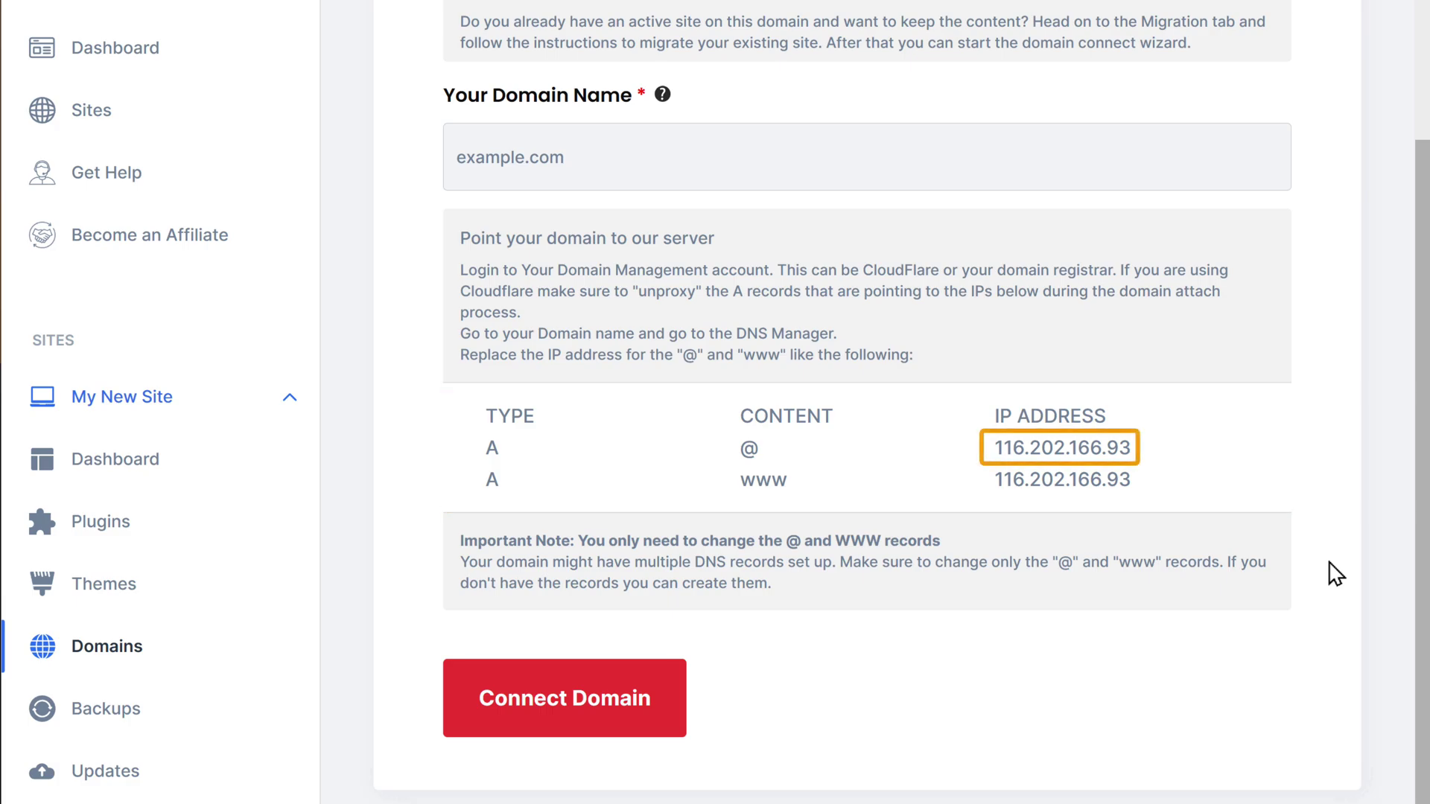
left_click_drag(1138, 449, 998, 447)
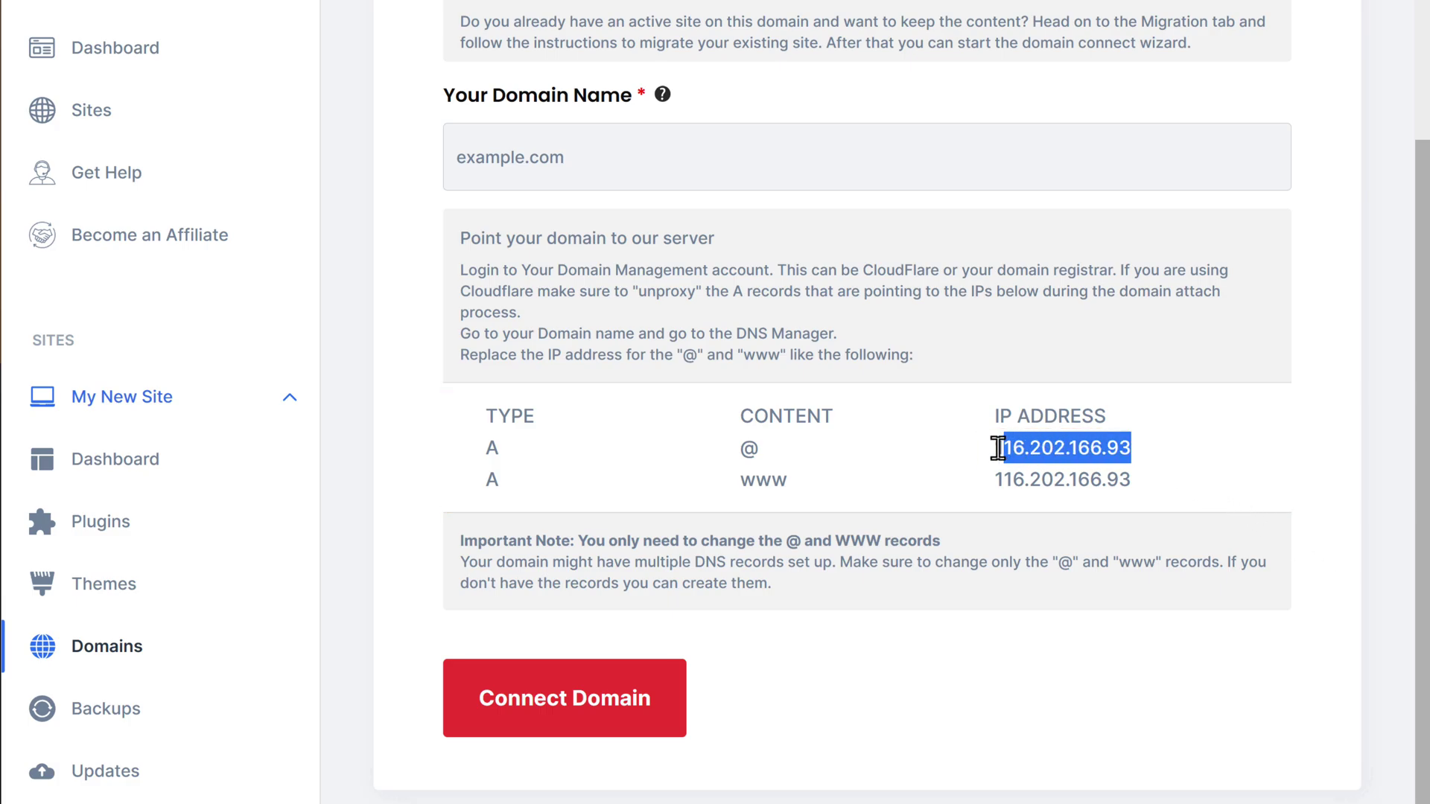
right_click(998, 455)
left_click(1041, 475)
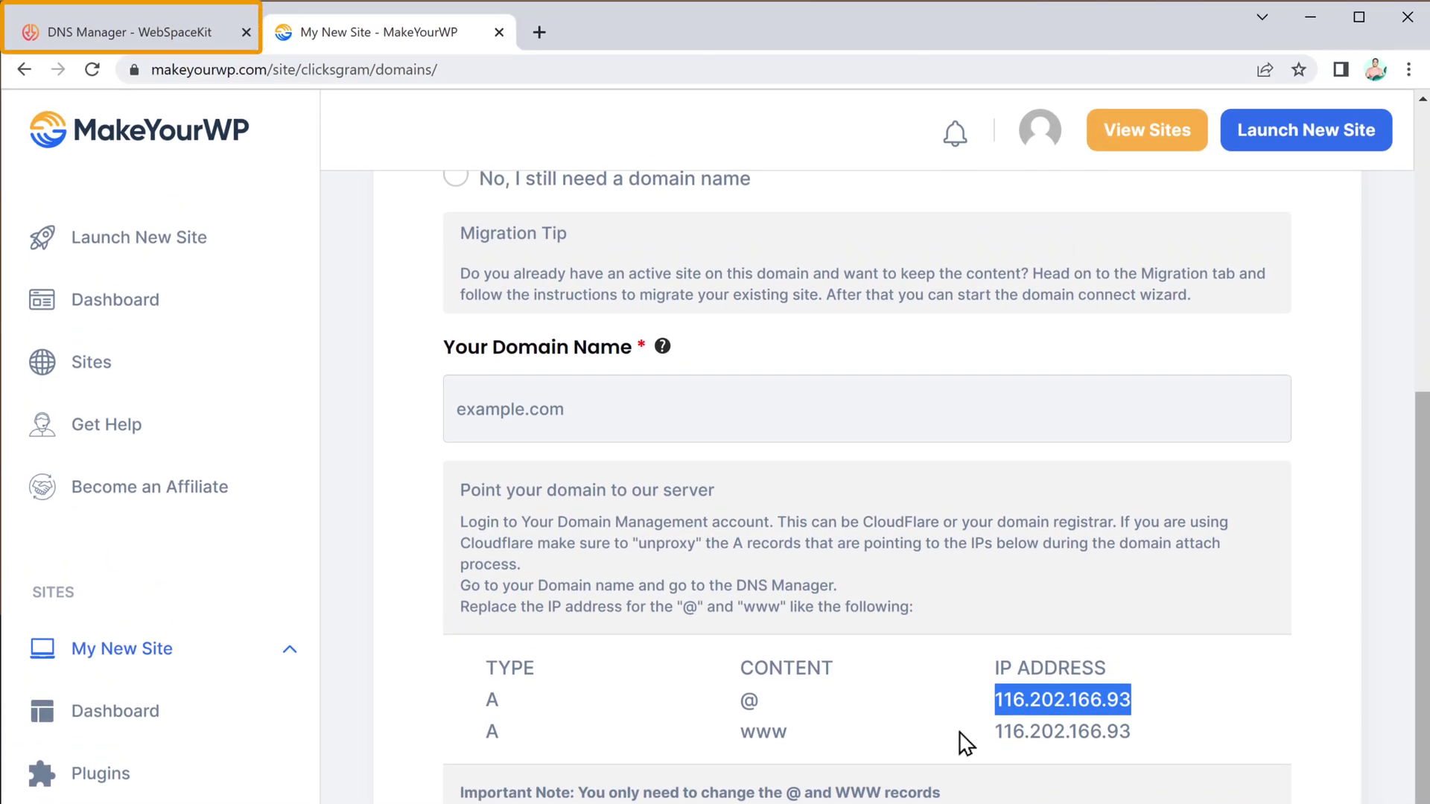
Replace the A record IP 217.79.241.162 with 116.202.166.93 and save the zone
left_click(105, 35)
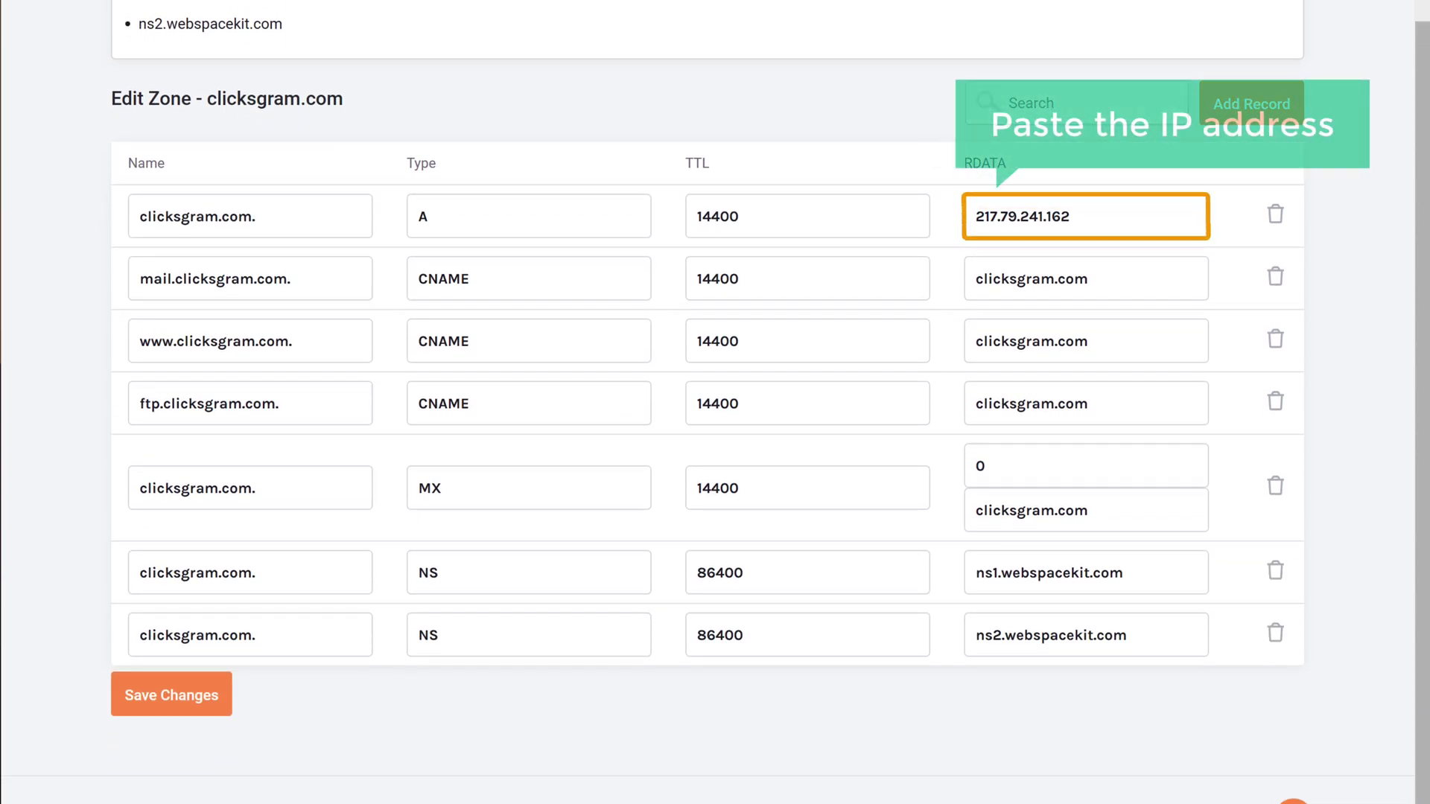
left_click_drag(1080, 216, 976, 216)
right_click(1067, 216)
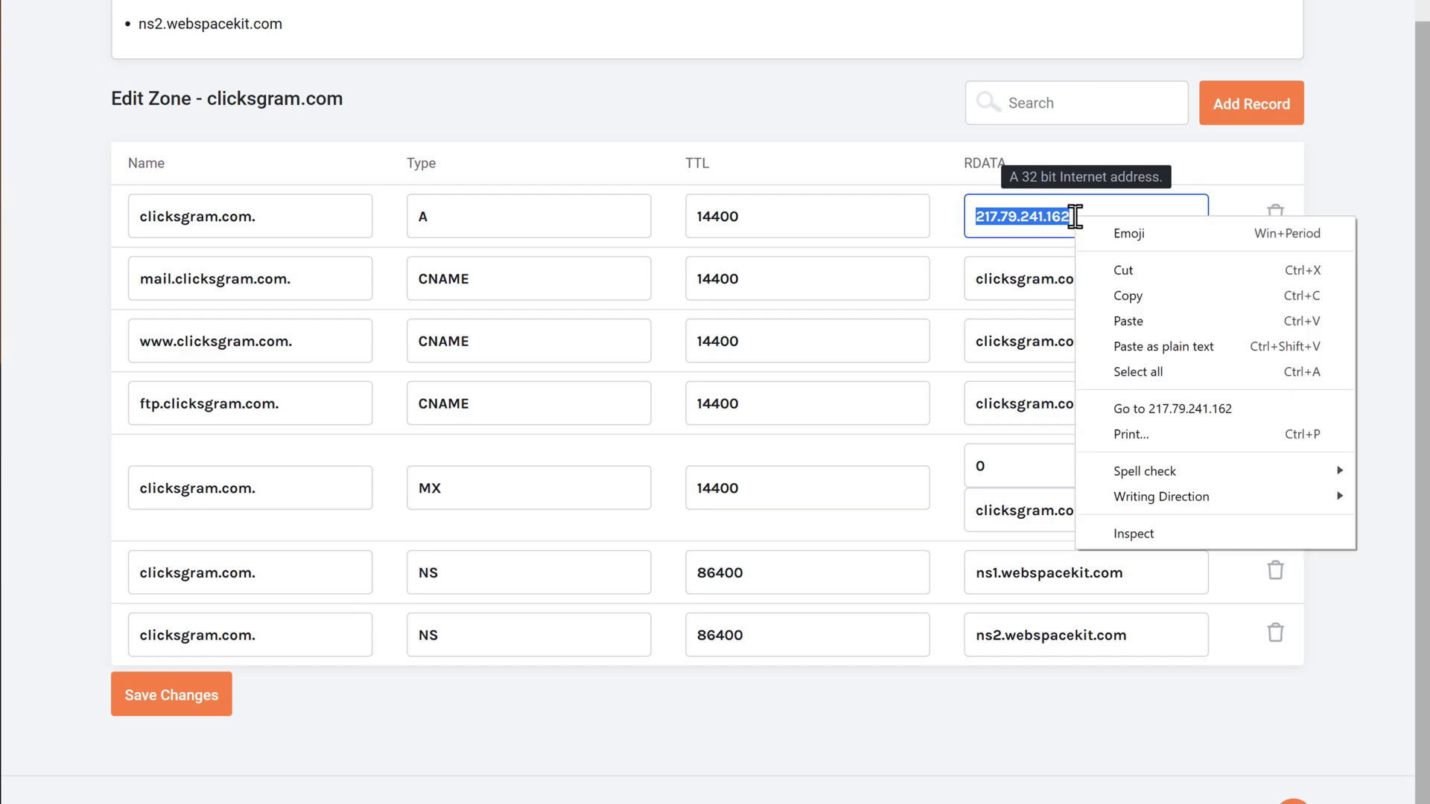
left_click(1172, 305)
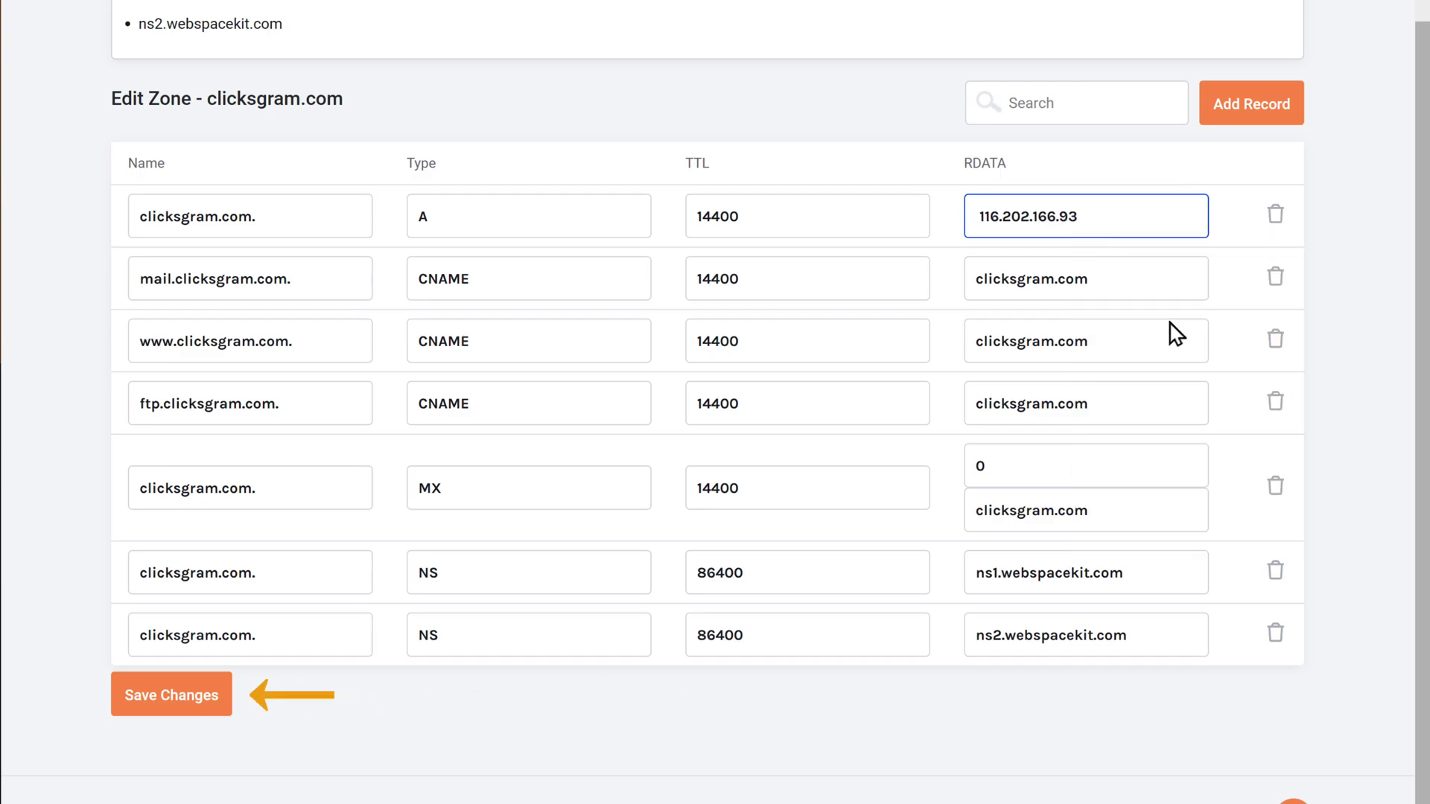
left_click(160, 709)
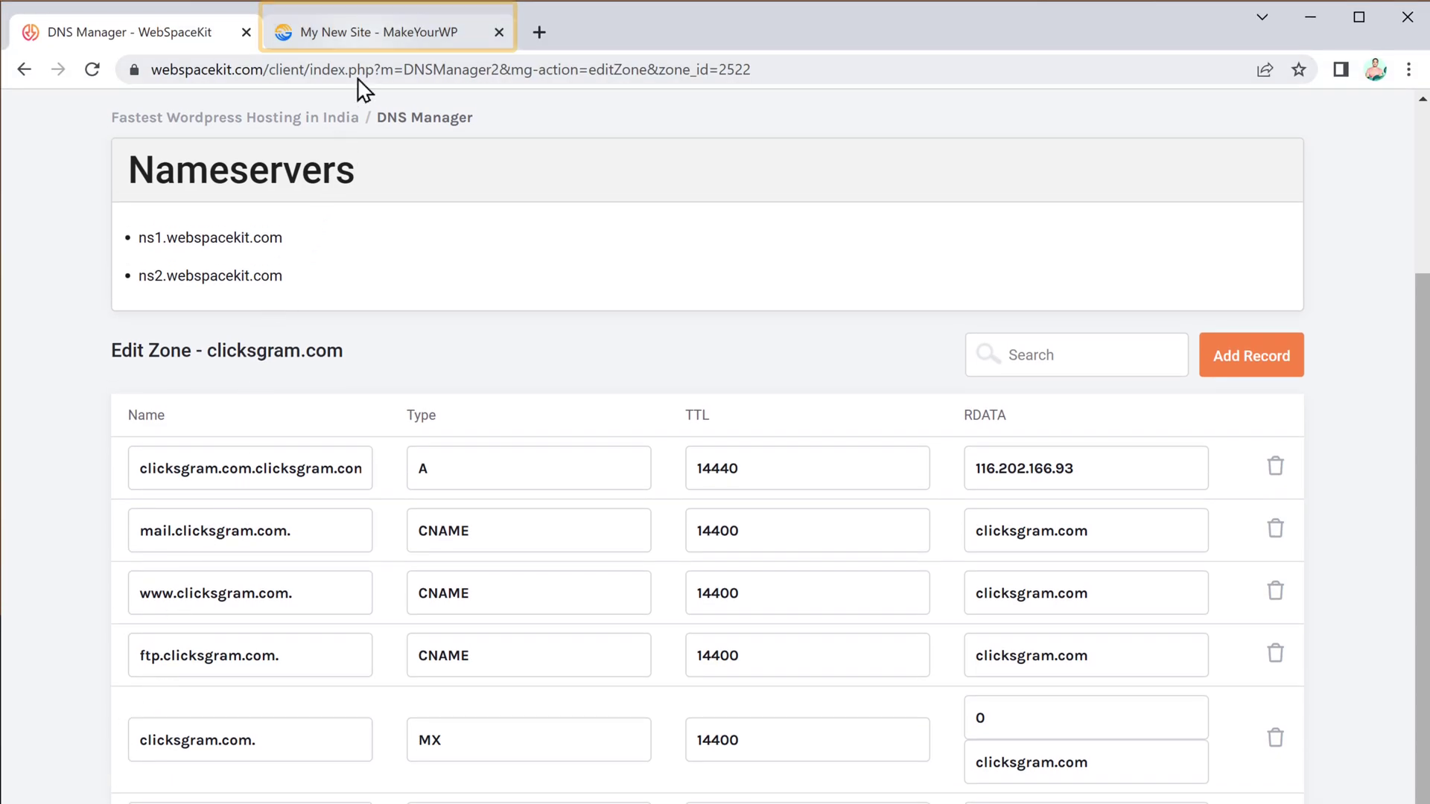
Connect clicksgram.com as My New Site's custom domain in MakeYourWP
left_click(372, 45)
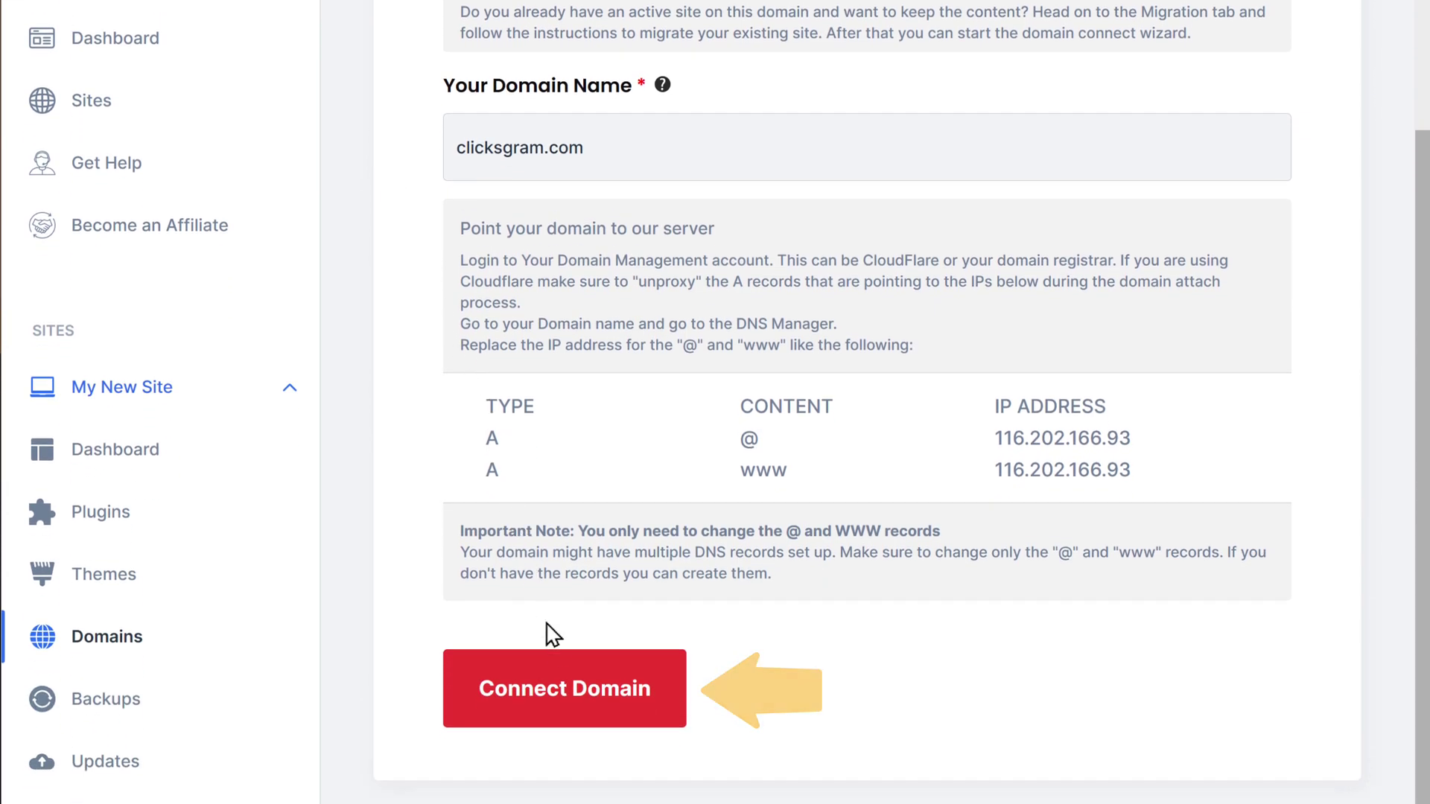
left_click(557, 707)
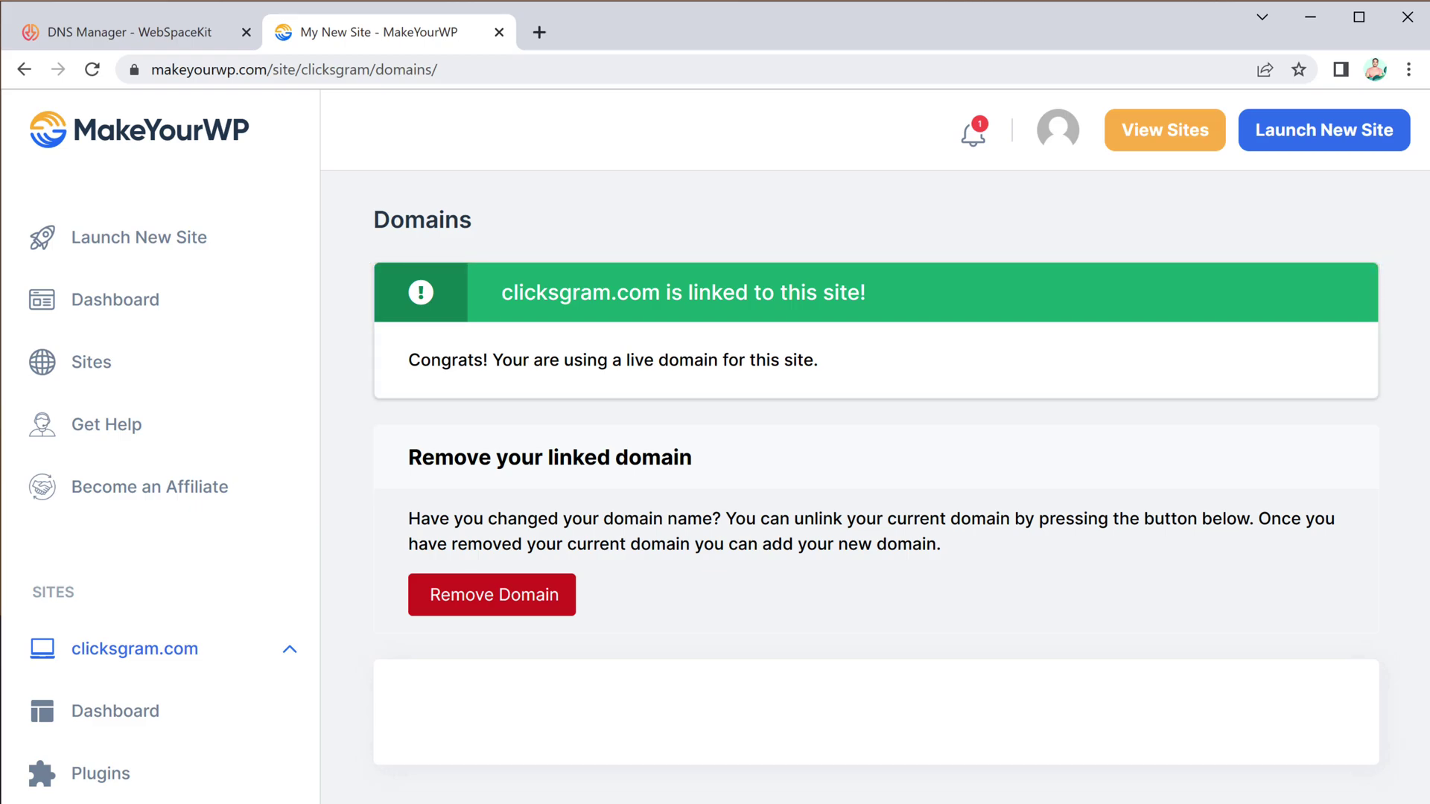
Load clicksgram.com in a new Chrome tab to check the photography homepage
left_click(539, 32)
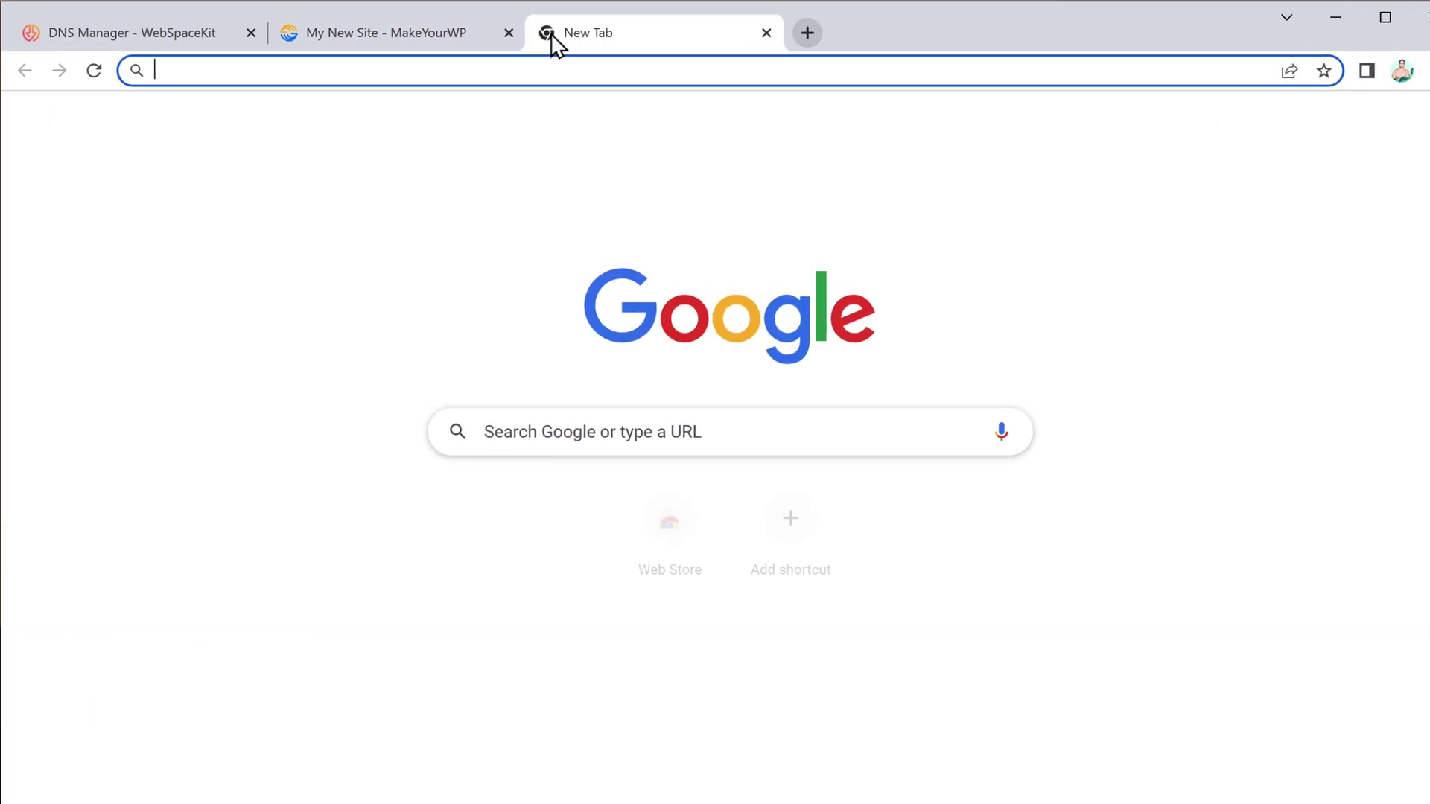
type("click")
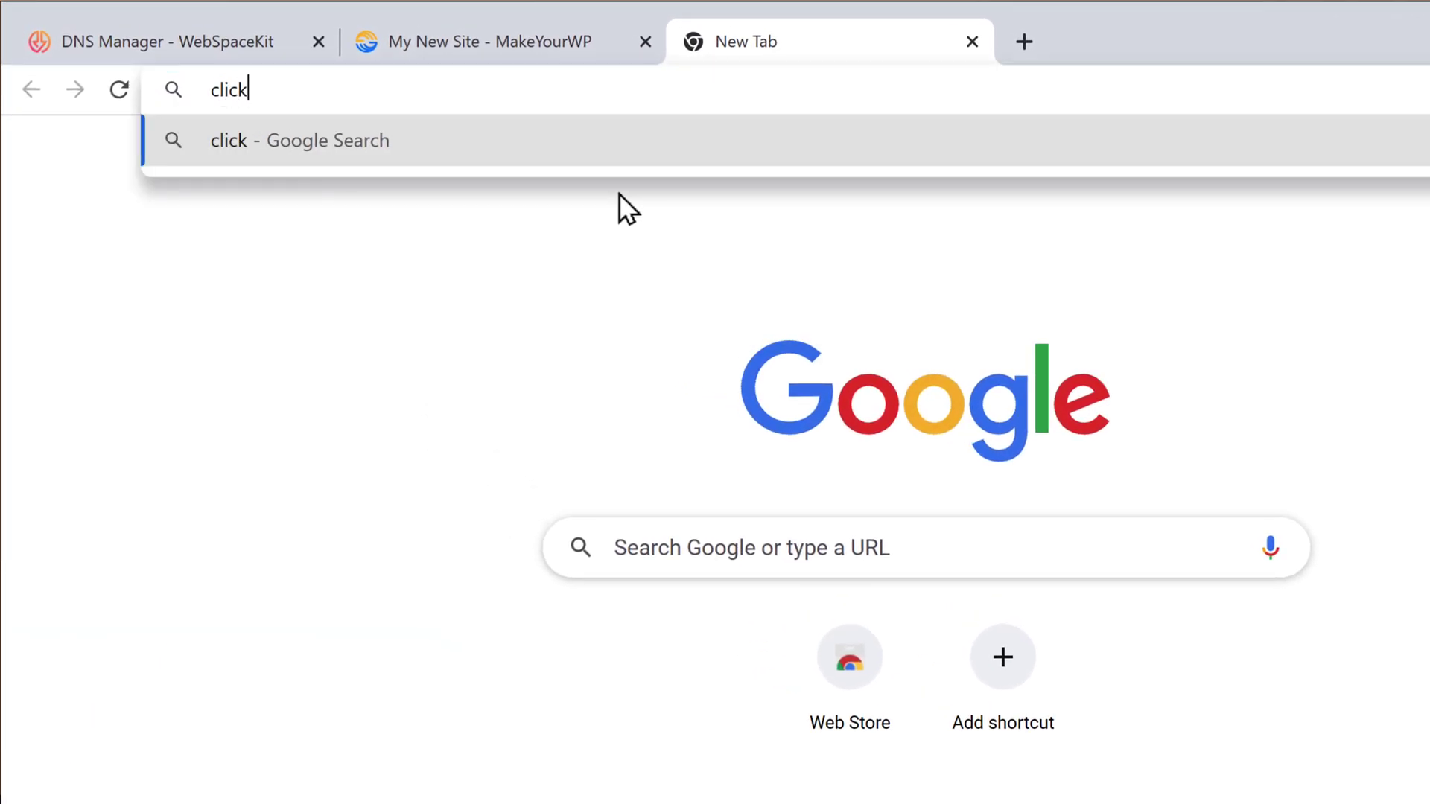
type("sgram.com")
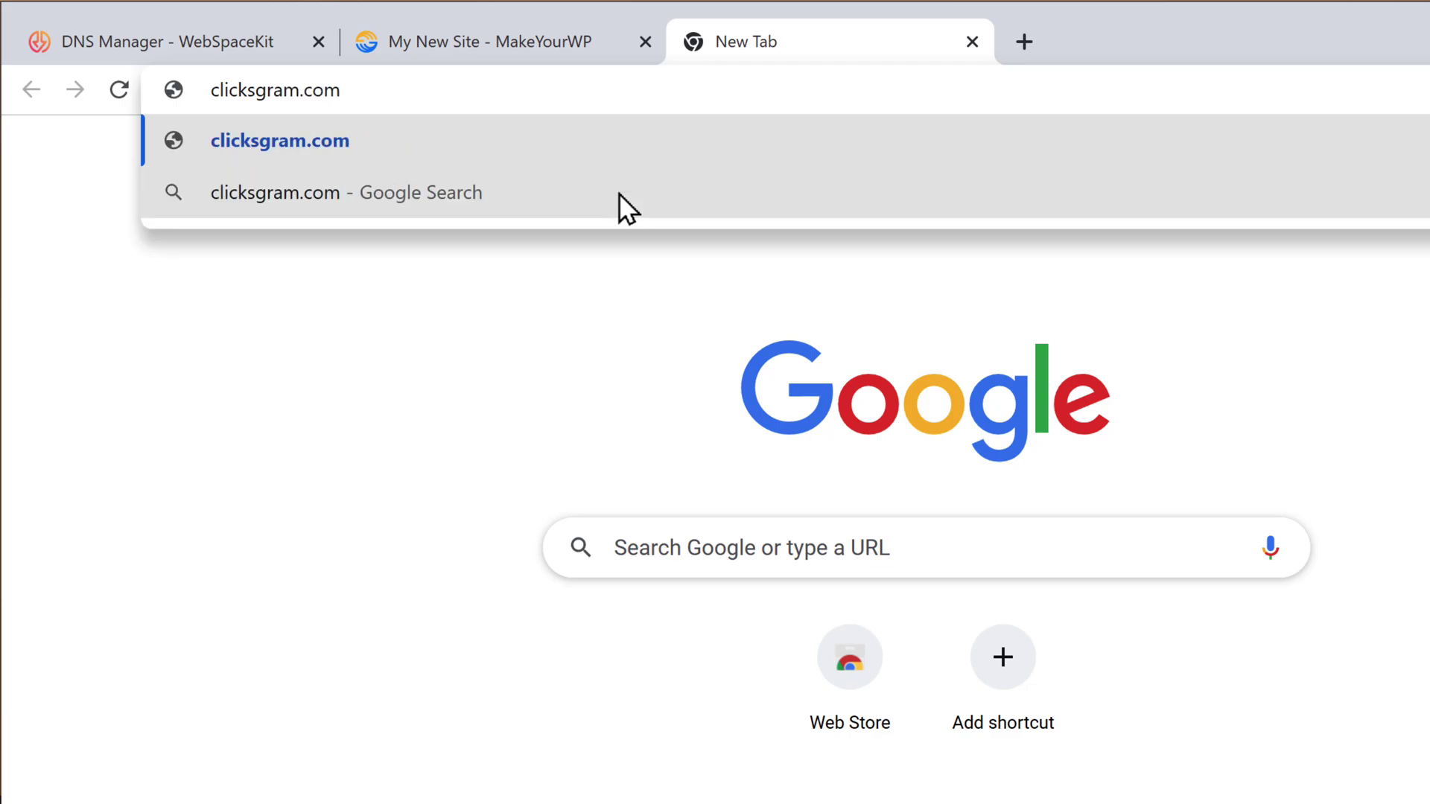
key("Return")
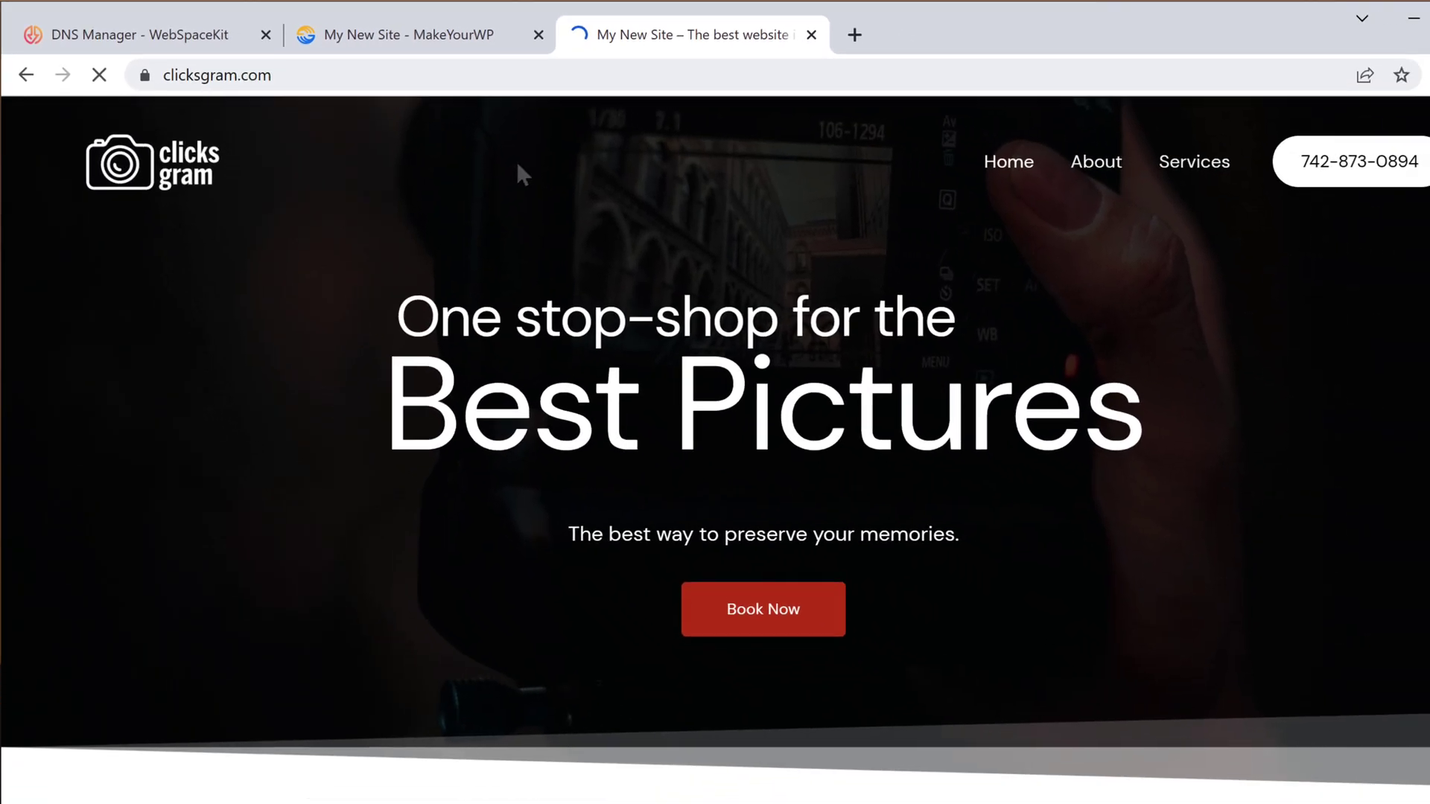